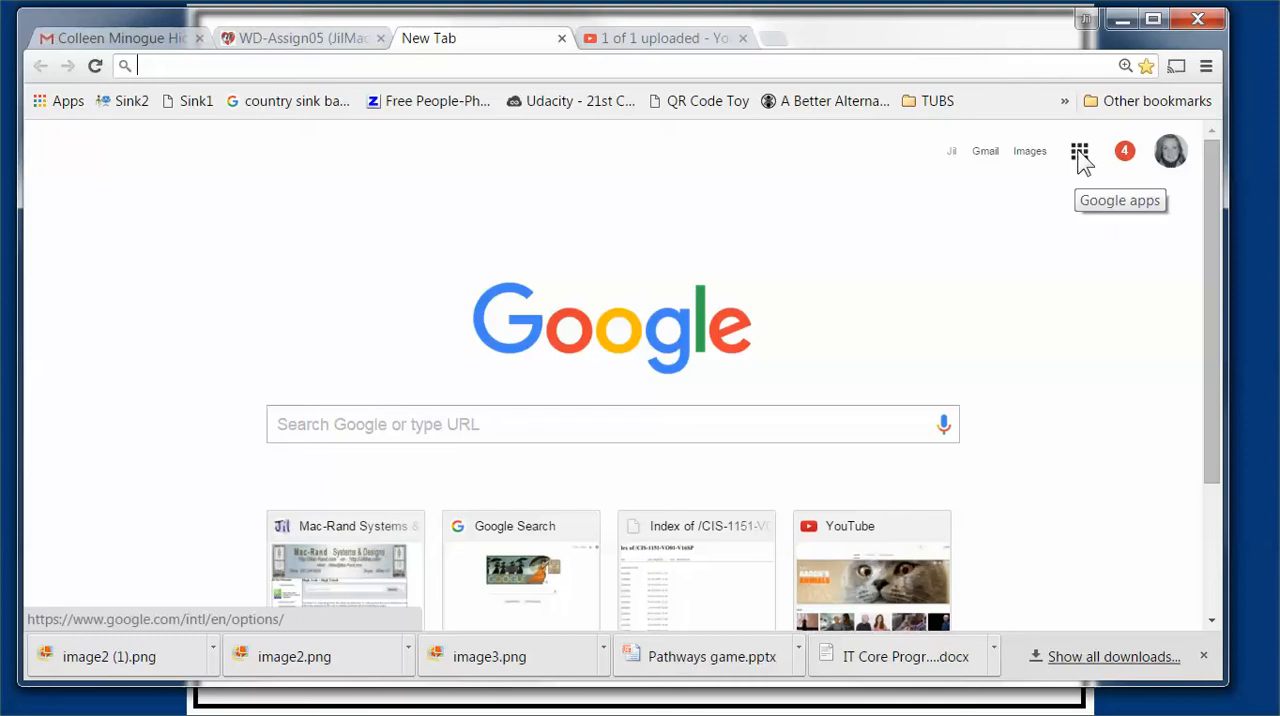
# Step: Open the complete Google products list from the Google apps launcher on the new tab page
pyautogui.click(1080, 157)
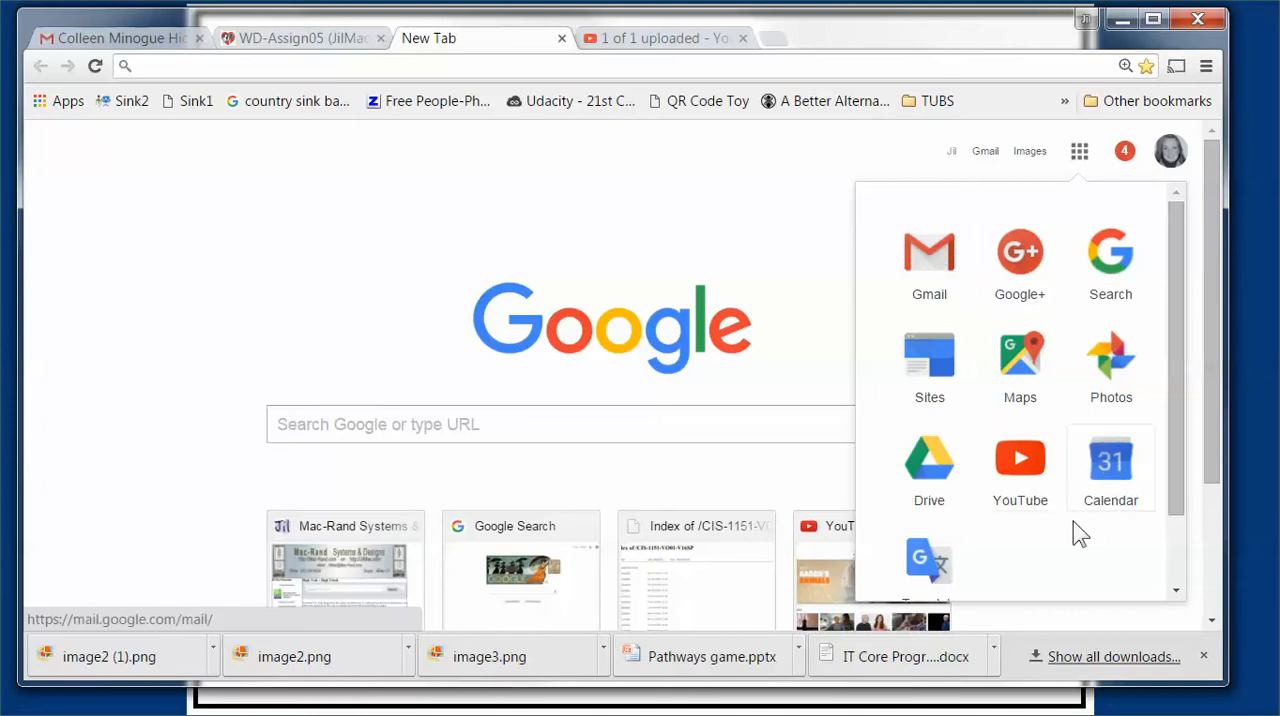
pyautogui.moveTo(1176, 494); pyautogui.dragTo(1177, 596)
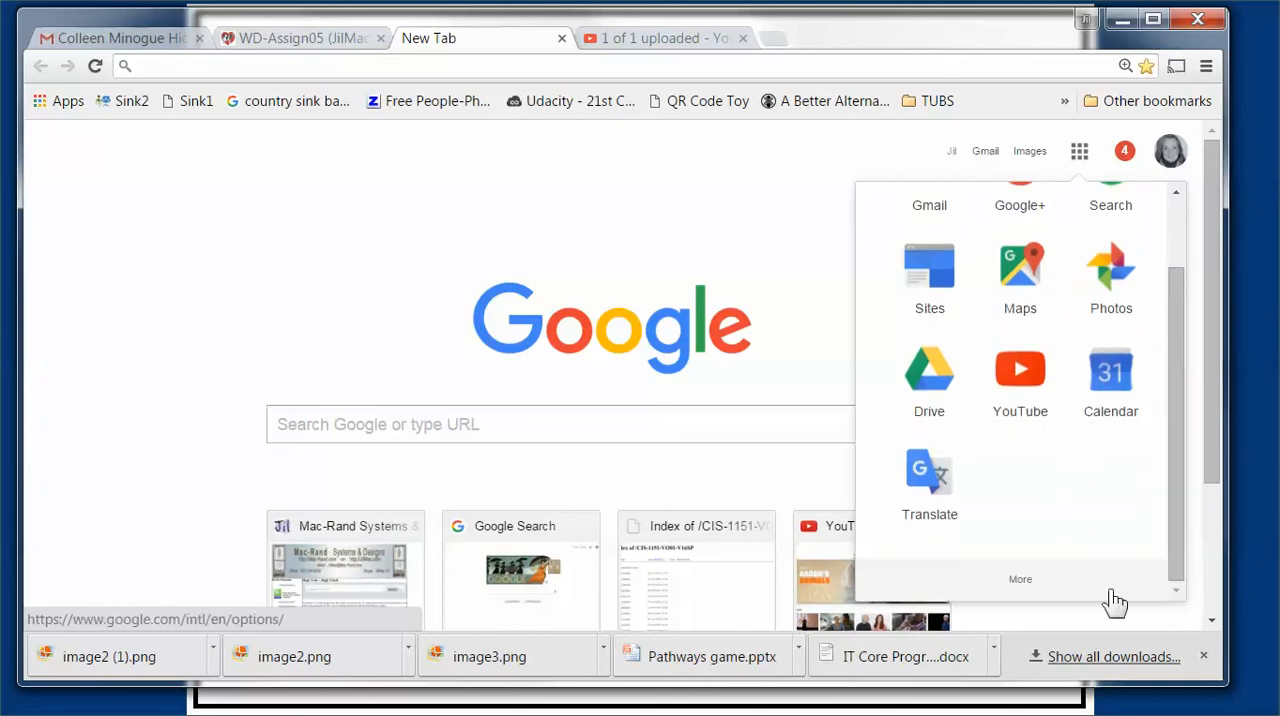
pyautogui.click(1020, 588)
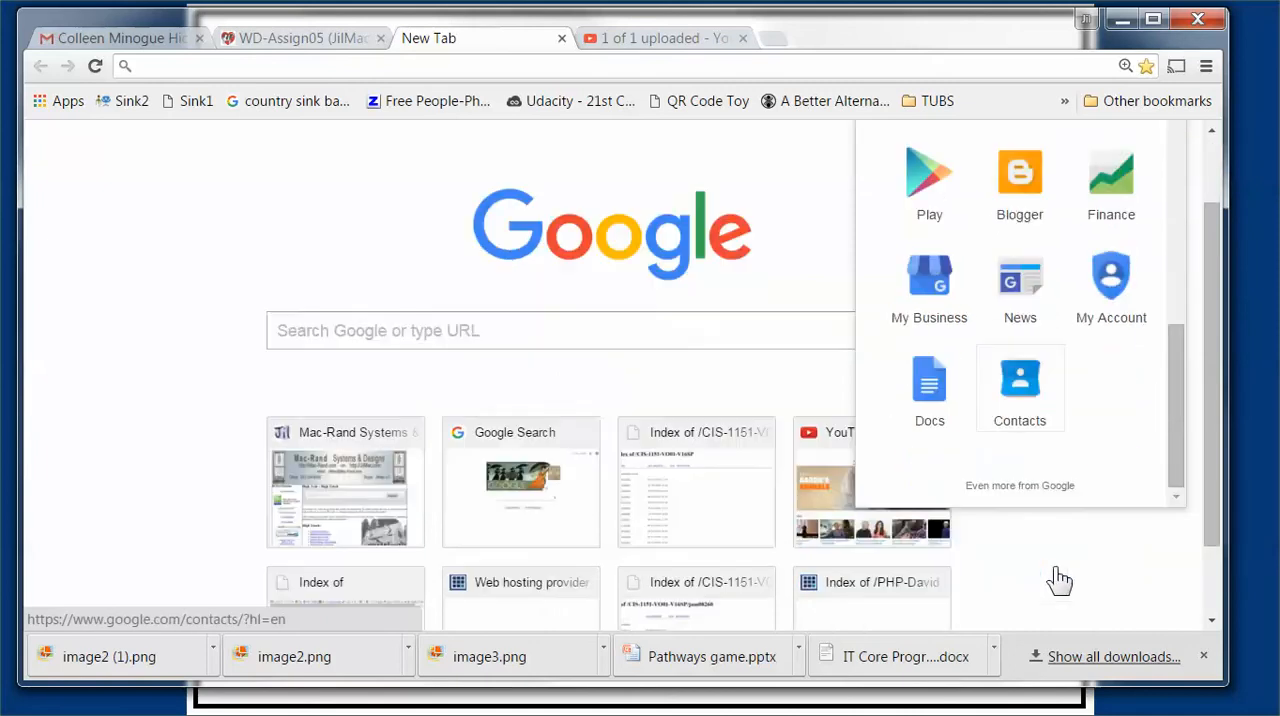
pyautogui.click(997, 398)
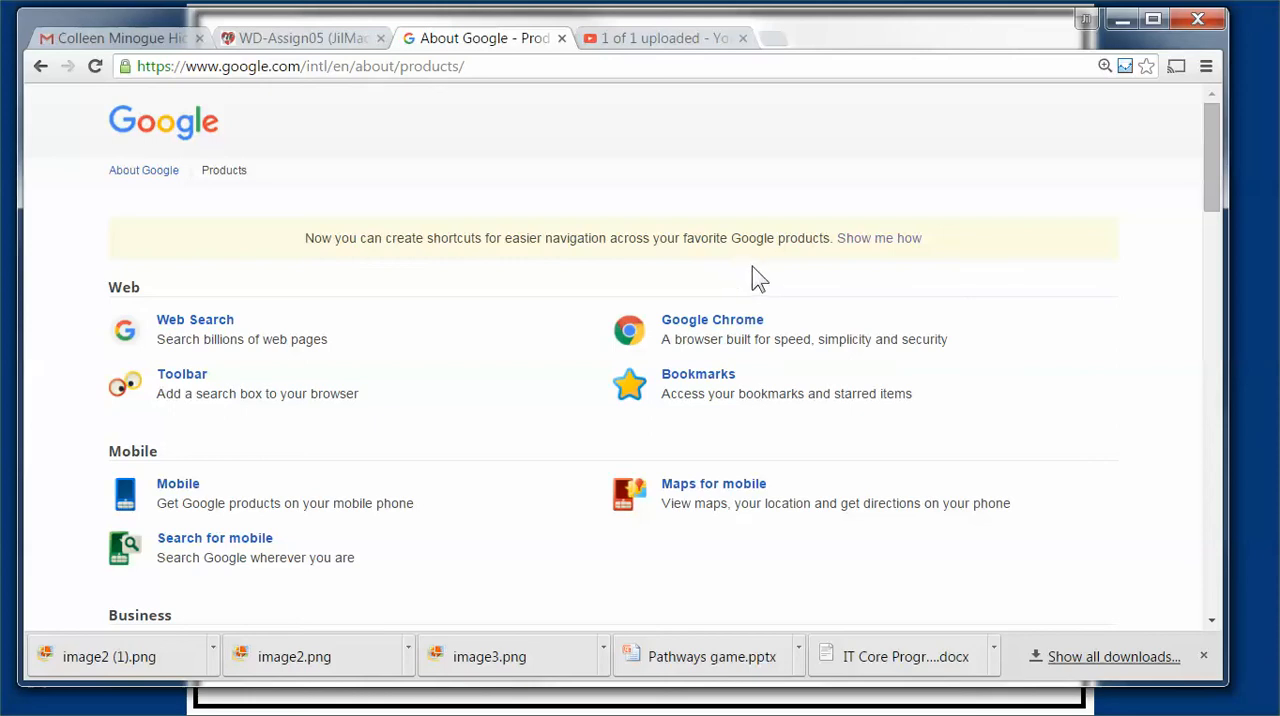
# Step: Review the Google product categories from Web, Mobile, Business and Media through Geo and Specialized Search
pyautogui.scroll(-2, 598, 258)
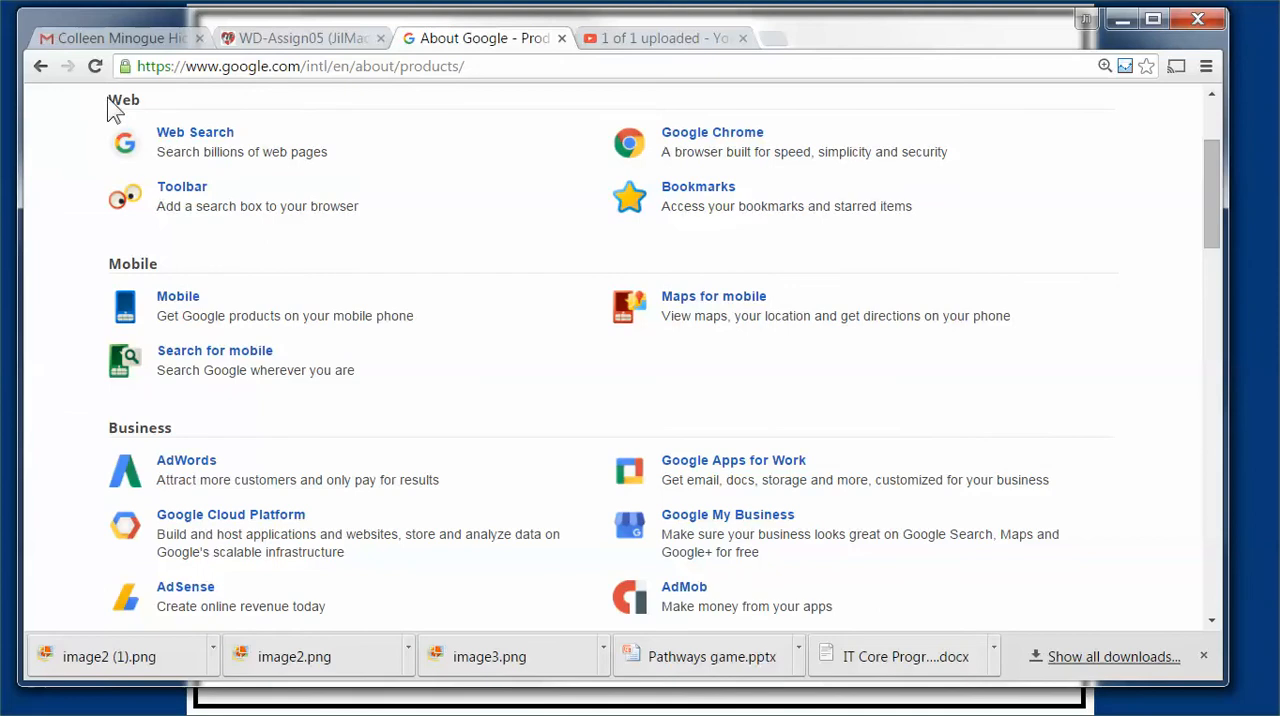
pyautogui.moveTo(110, 101); pyautogui.dragTo(150, 99)
pyautogui.moveTo(108, 264); pyautogui.dragTo(196, 266)
pyautogui.moveTo(109, 427); pyautogui.dragTo(166, 428)
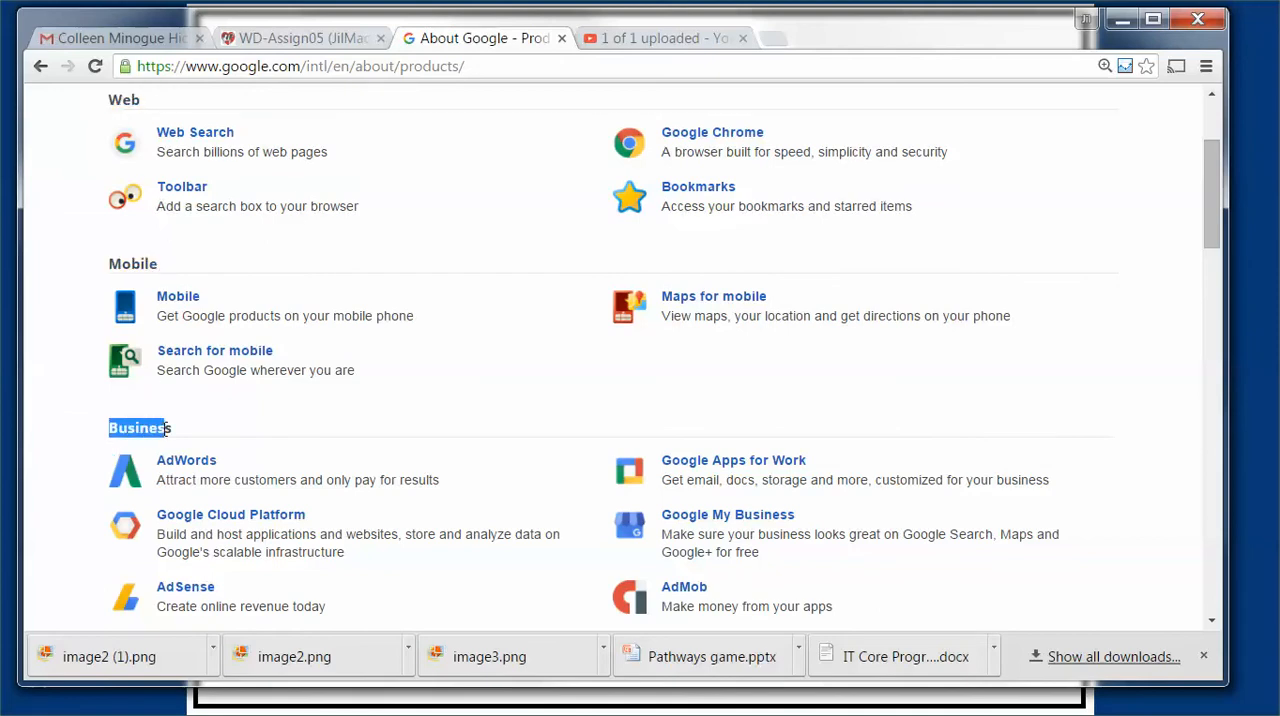
pyautogui.scroll(-3, 237, 420)
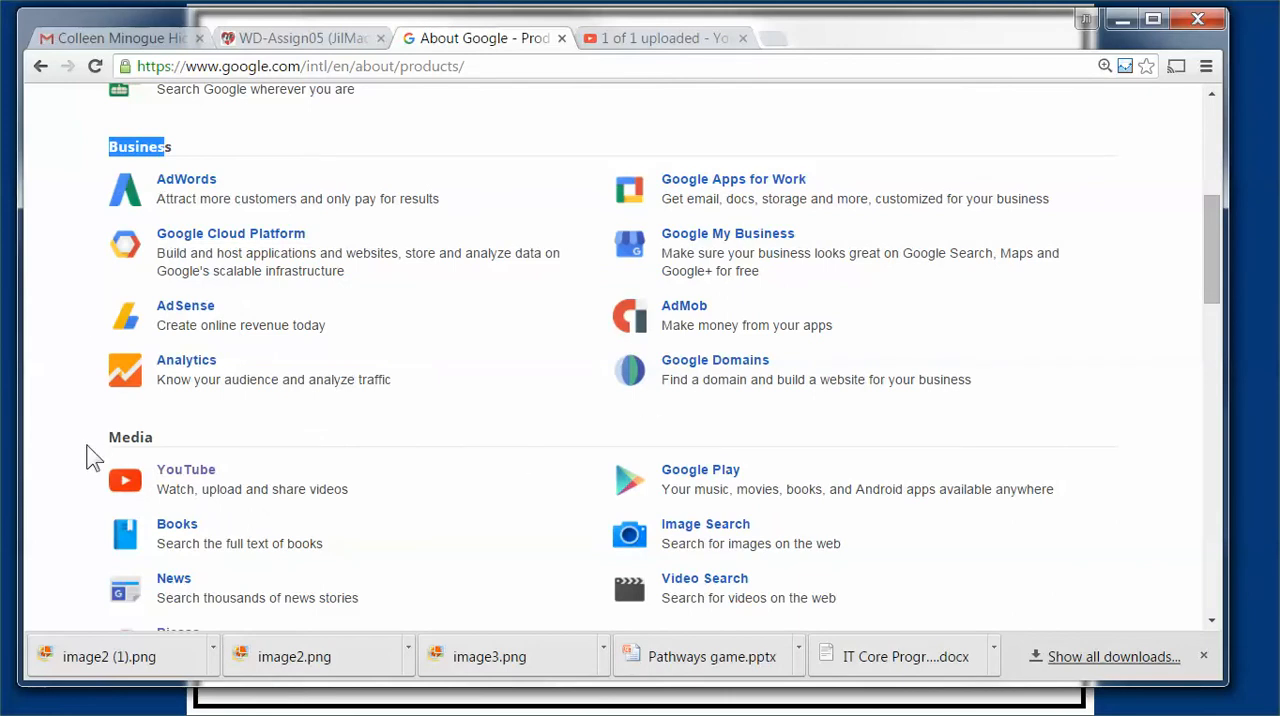
pyautogui.moveTo(105, 437); pyautogui.dragTo(201, 439)
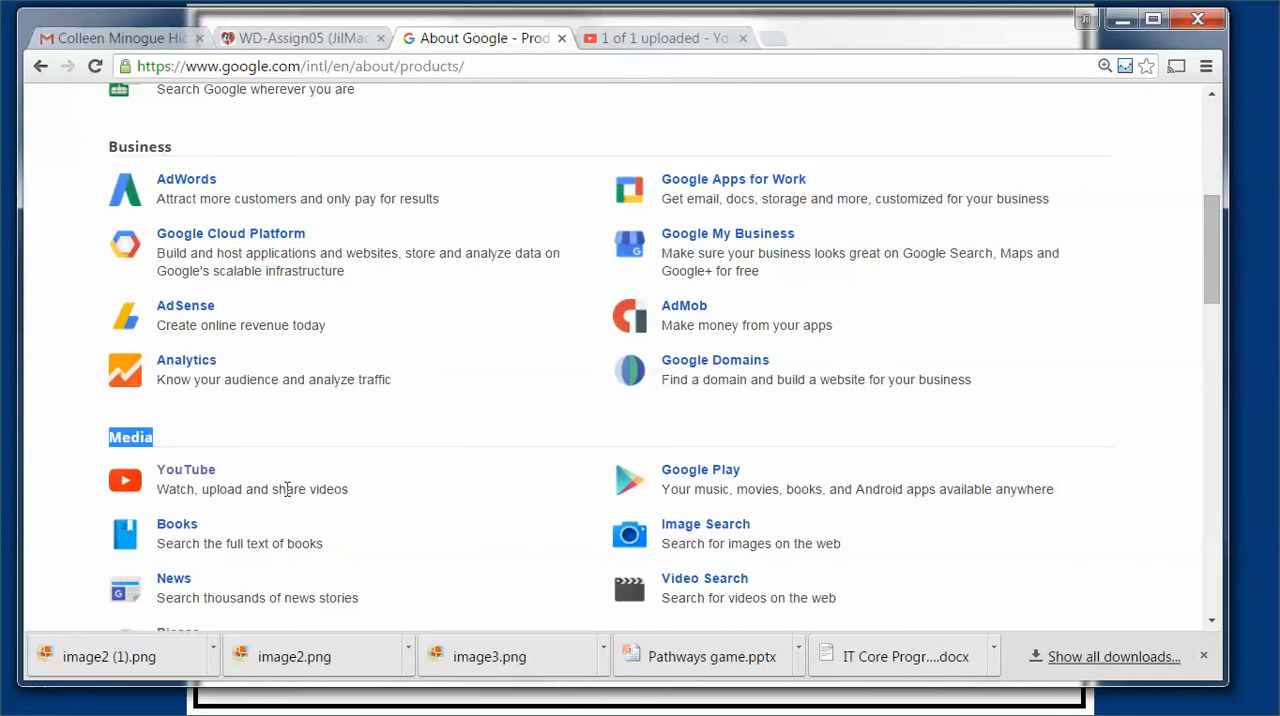
pyautogui.scroll(-3, 380, 451)
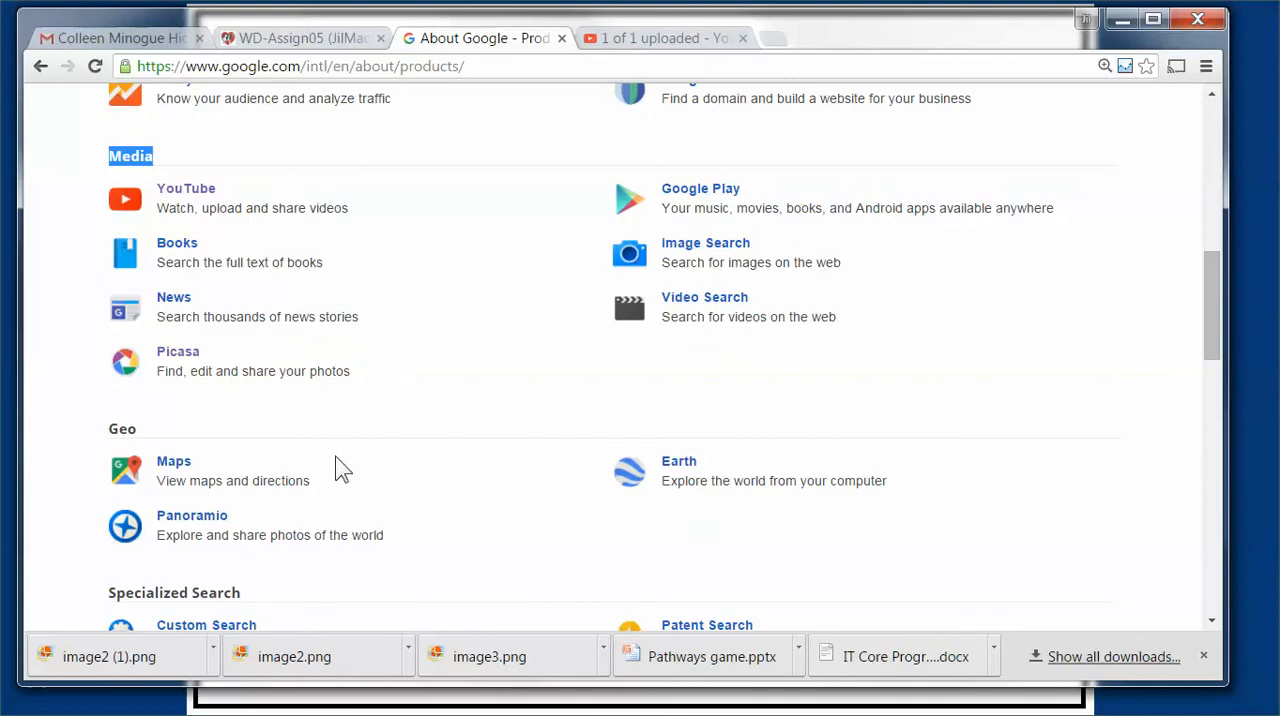
pyautogui.scroll(-1, 290, 448)
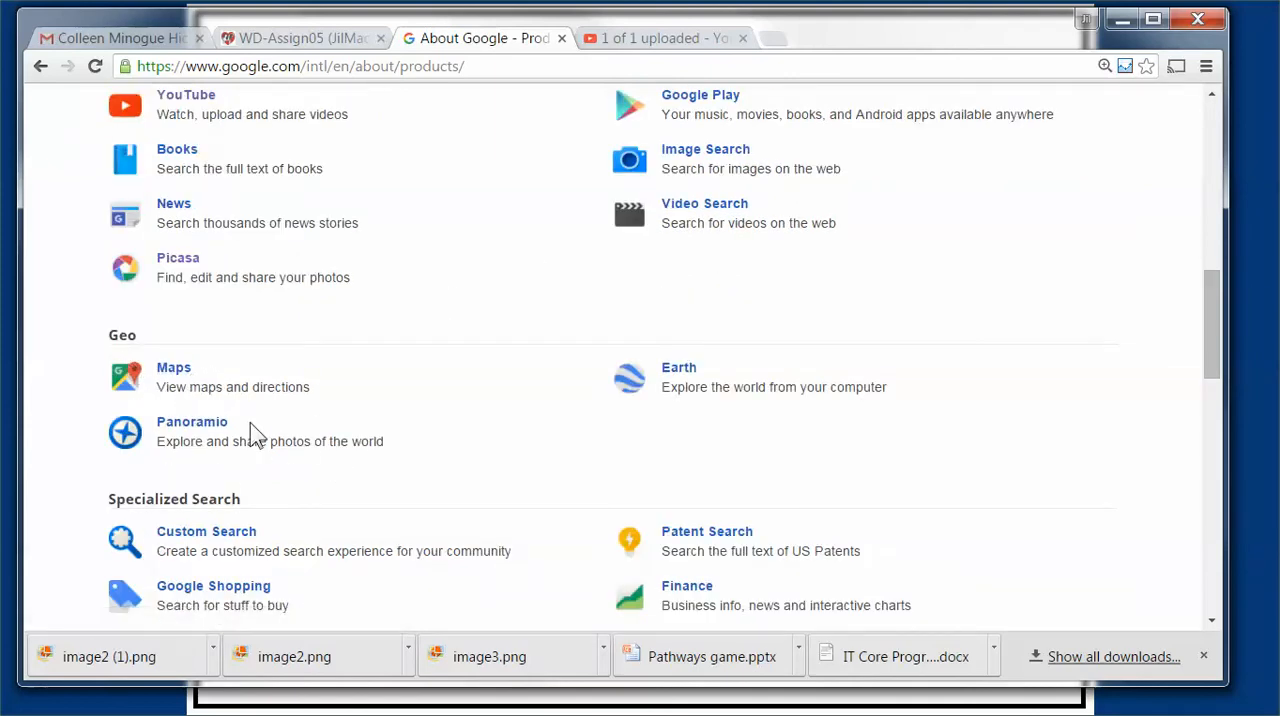
pyautogui.scroll(-3, 425, 410)
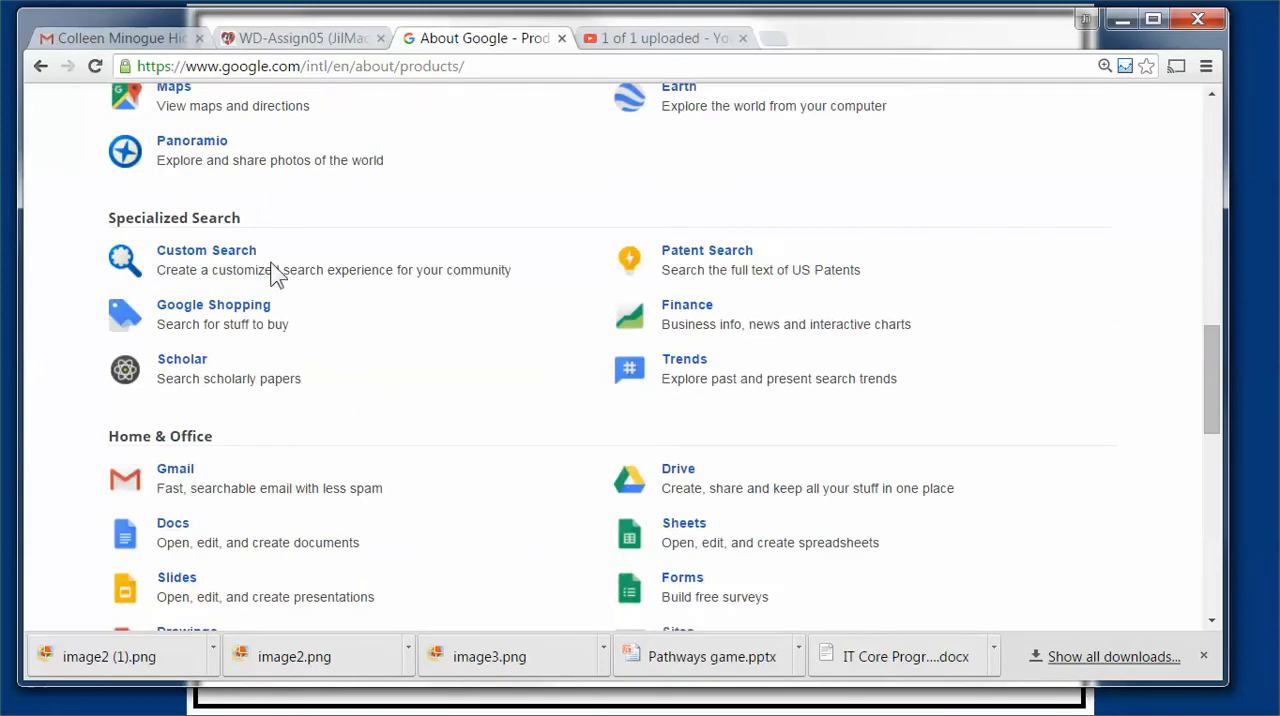
# Step: Open Calendar from the Home & Office section of the products list
pyautogui.scroll(-2, 244, 476)
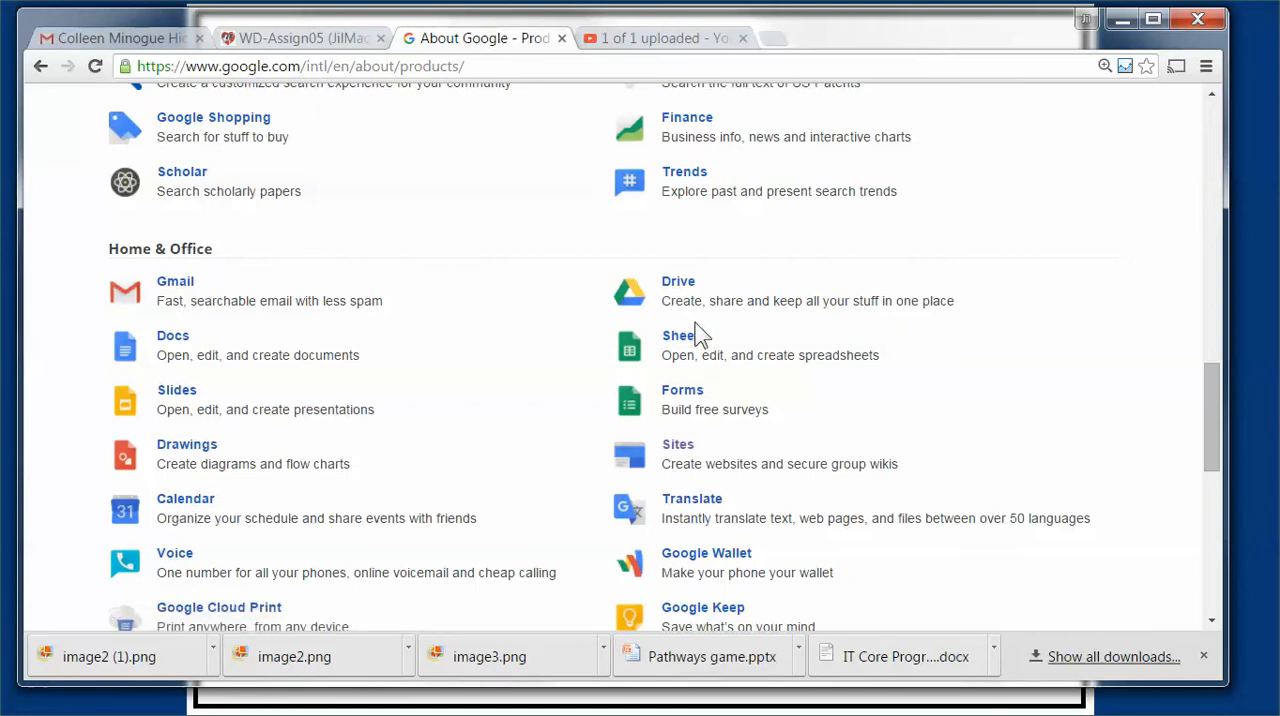
pyautogui.click(175, 508)
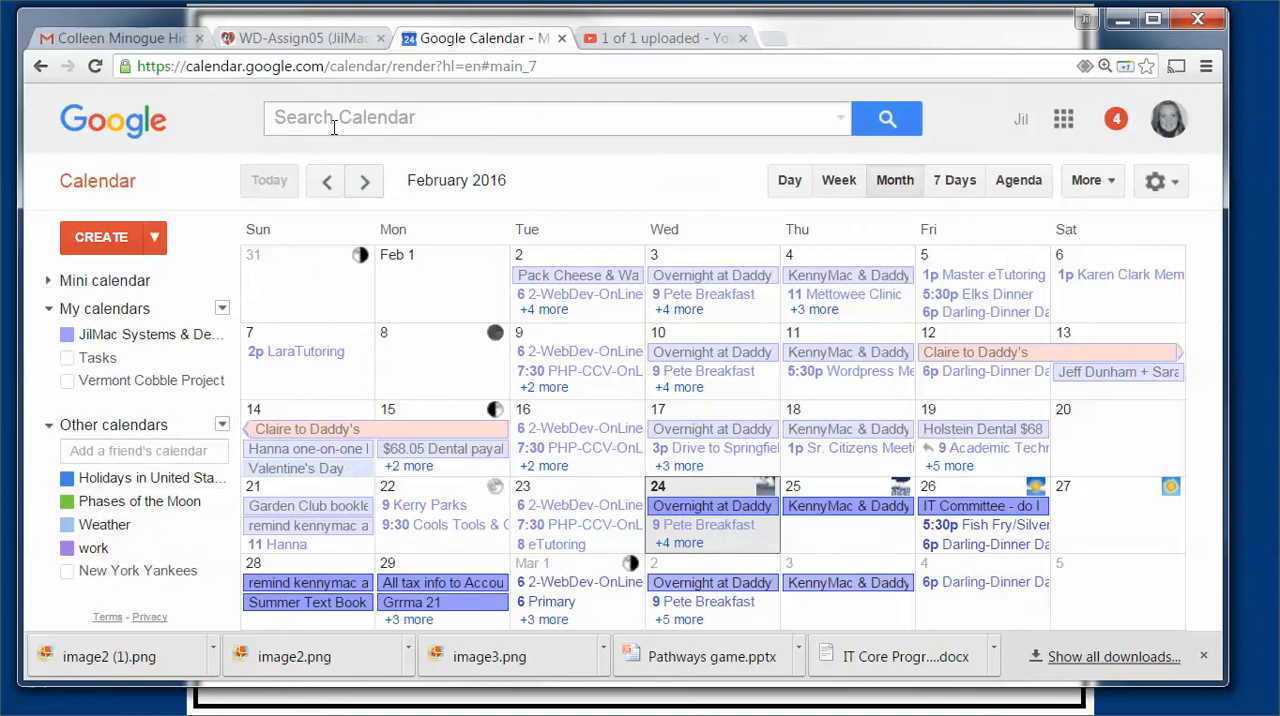
# Step: Switch to the WD-Assign05 course site and open the site's Calendar page
pyautogui.click(285, 38)
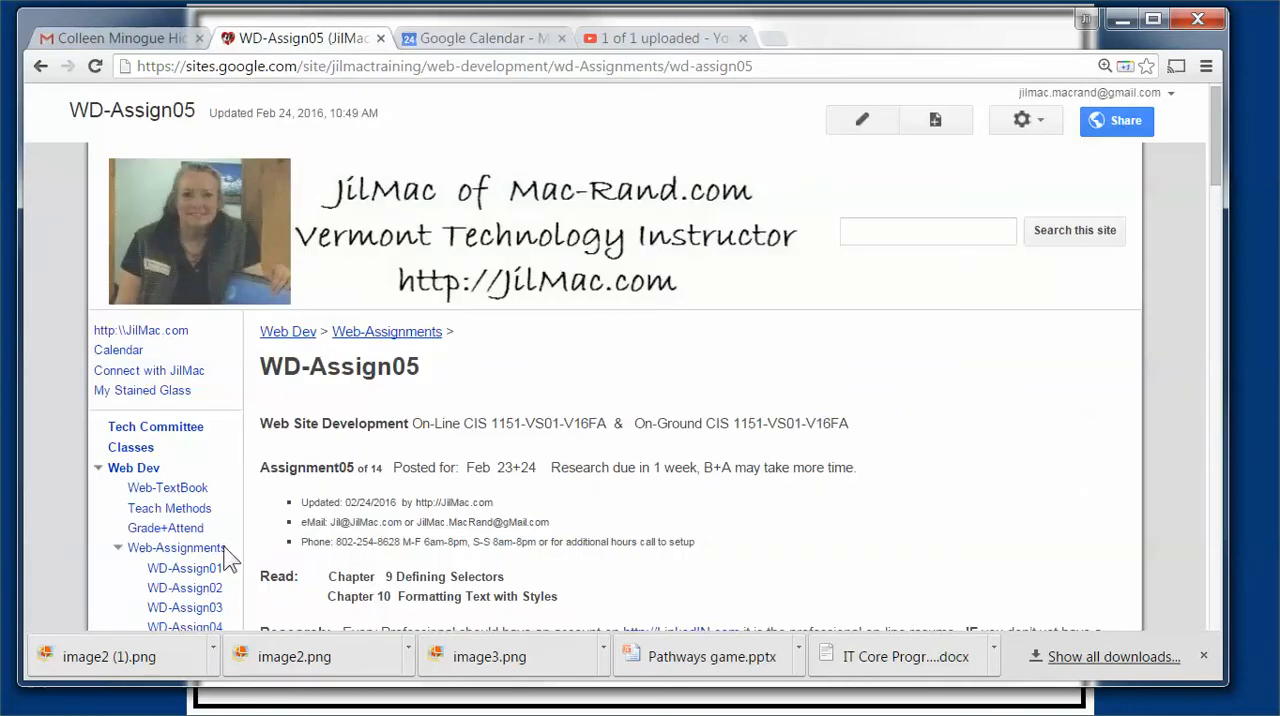
pyautogui.scroll(-1, 229, 565)
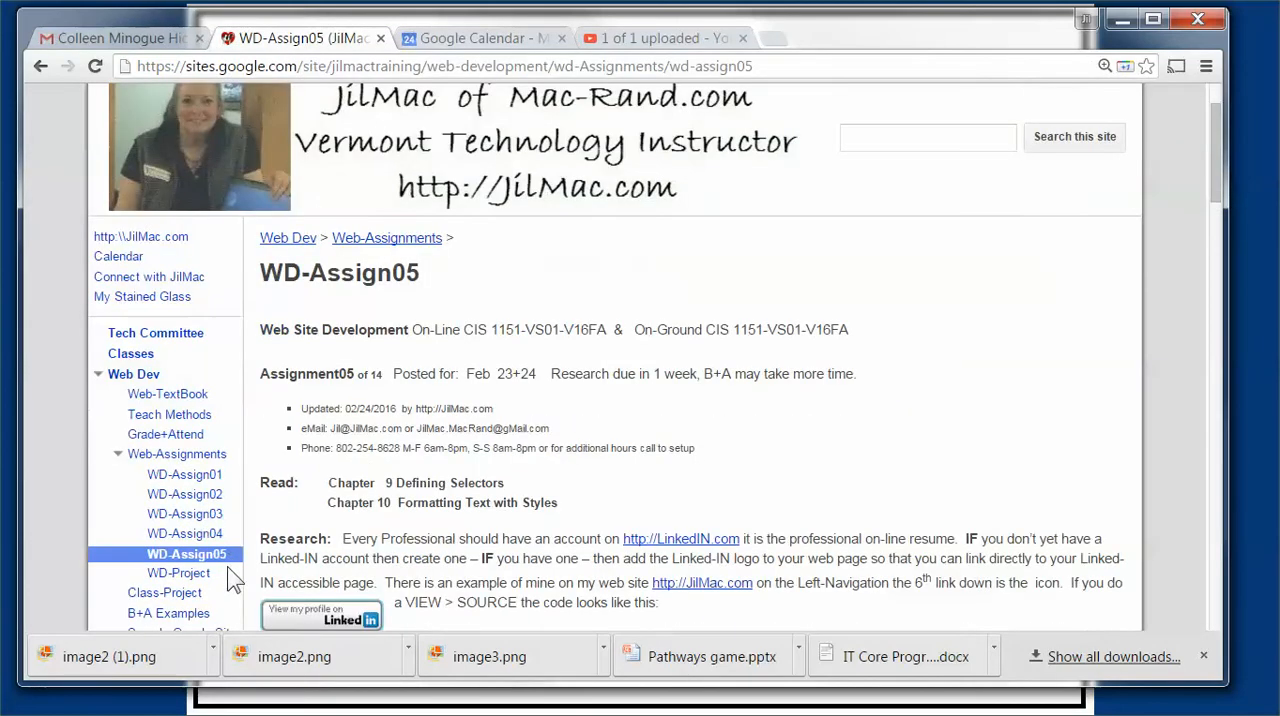
pyautogui.click(117, 258)
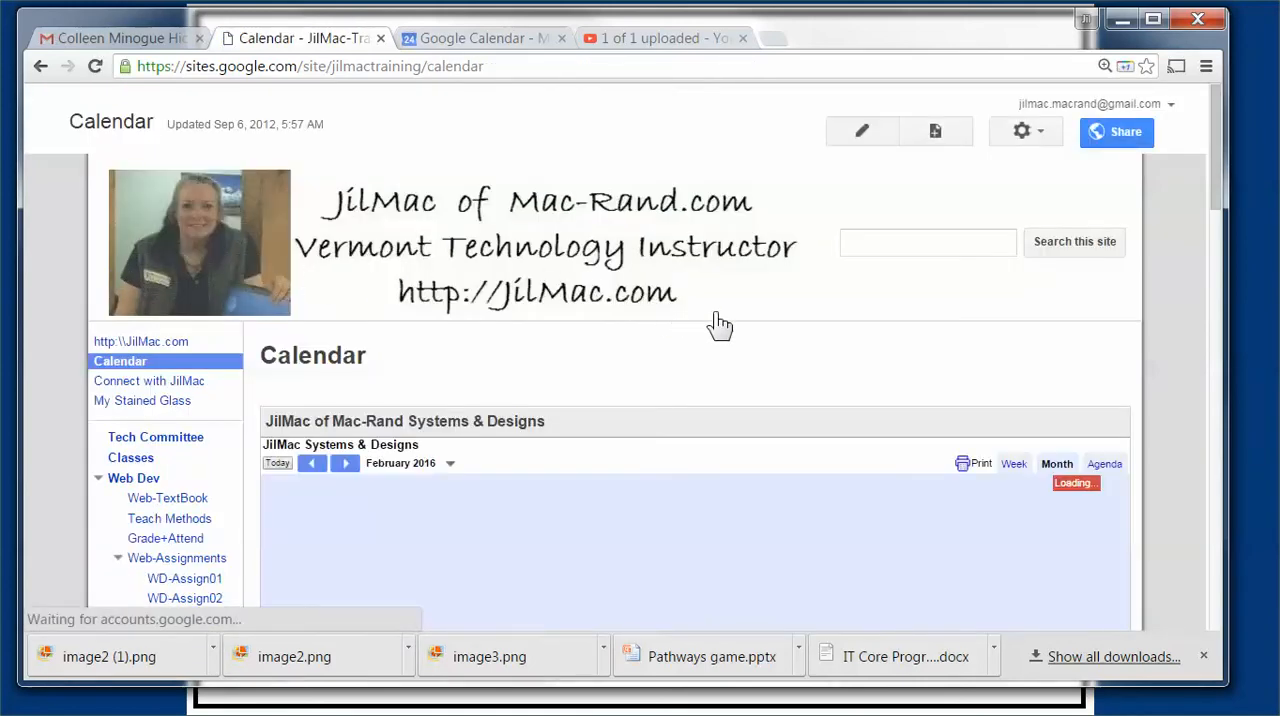
# Step: Examine the calendar embedded in the course site for February 2016, including the full event list for February 24
pyautogui.scroll(-1, 760, 325)
pyautogui.scroll(-2, 843, 334)
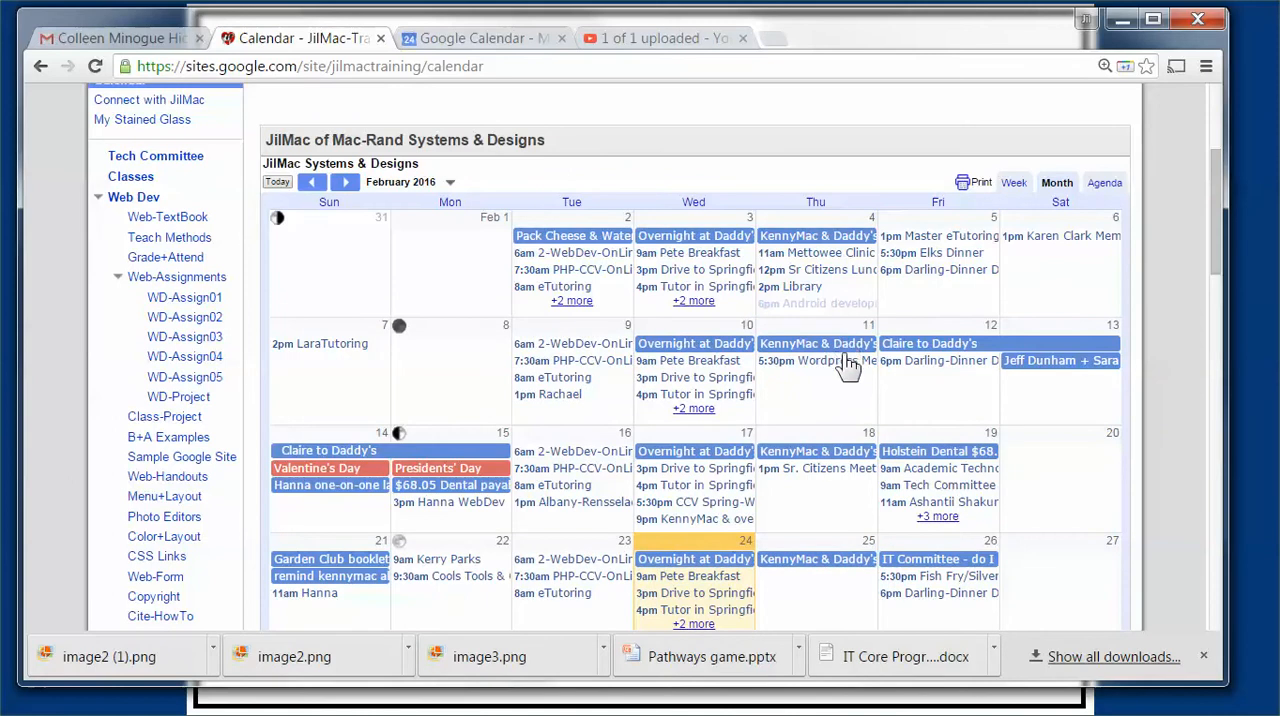
pyautogui.scroll(-1, 842, 397)
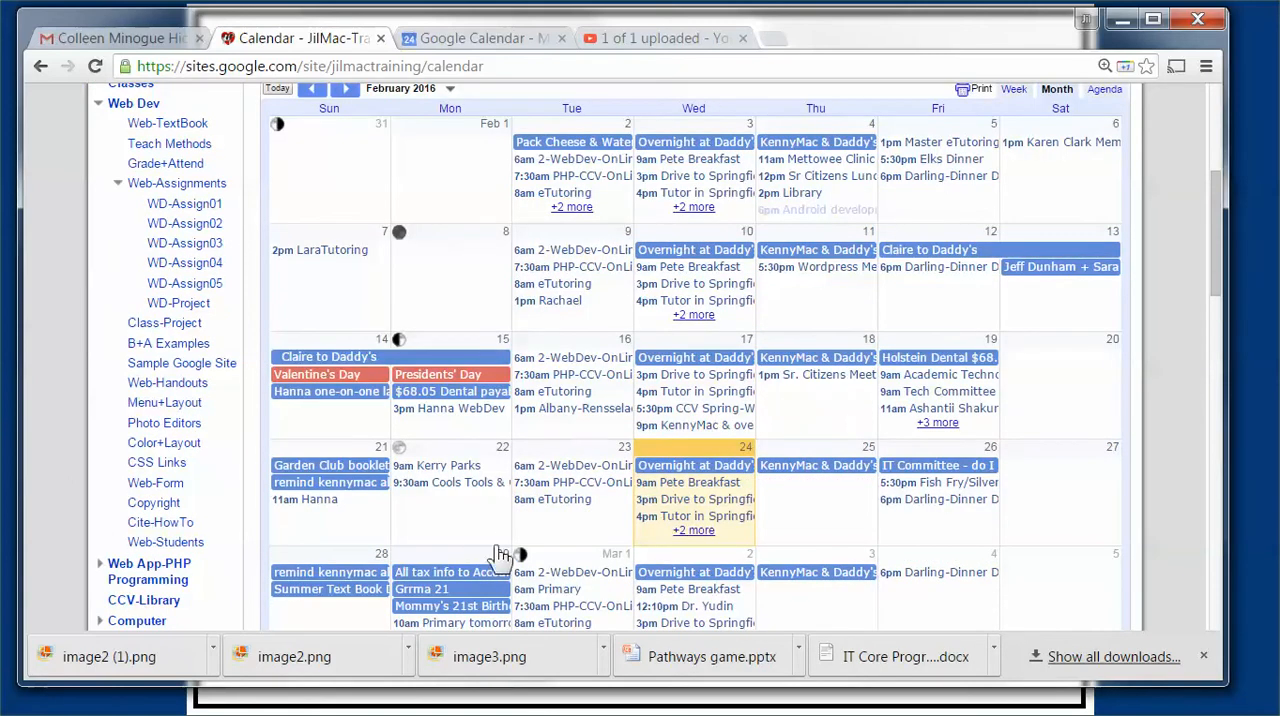
pyautogui.click(693, 531)
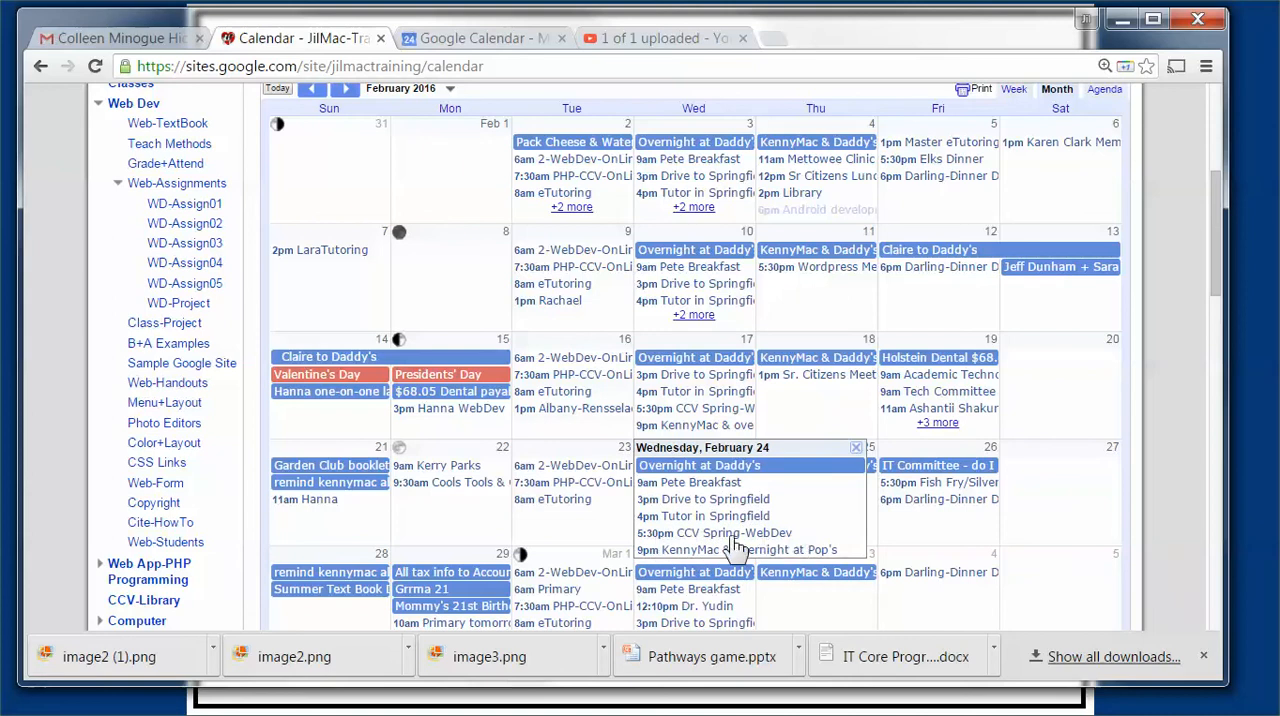
pyautogui.click(1070, 522)
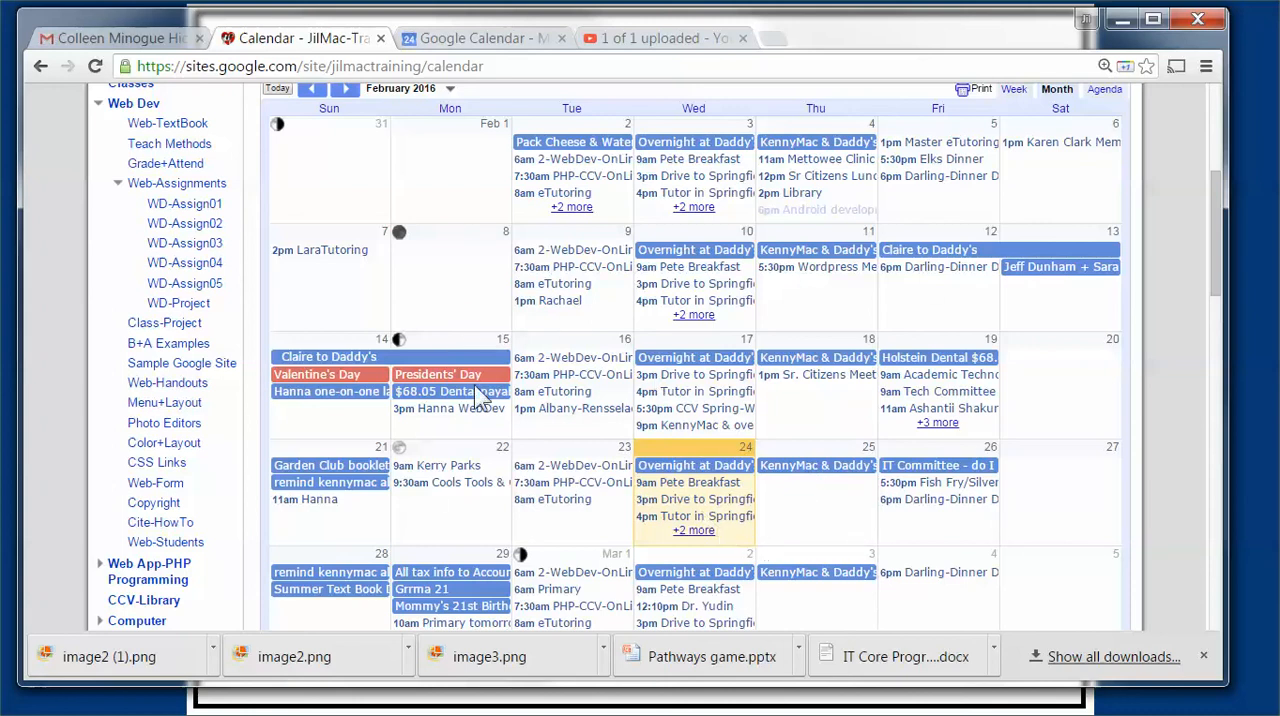
pyautogui.scroll(2, 296, 280)
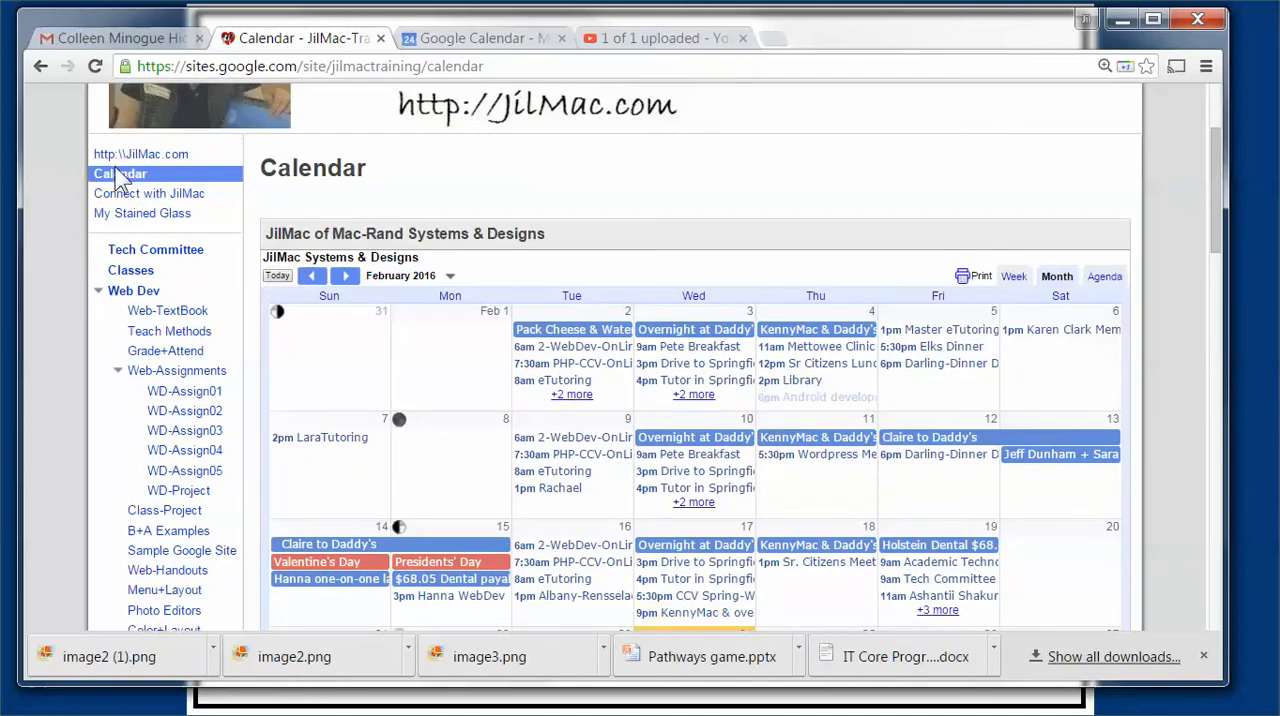
pyautogui.scroll(-1, 568, 460)
pyautogui.scroll(-2, 568, 478)
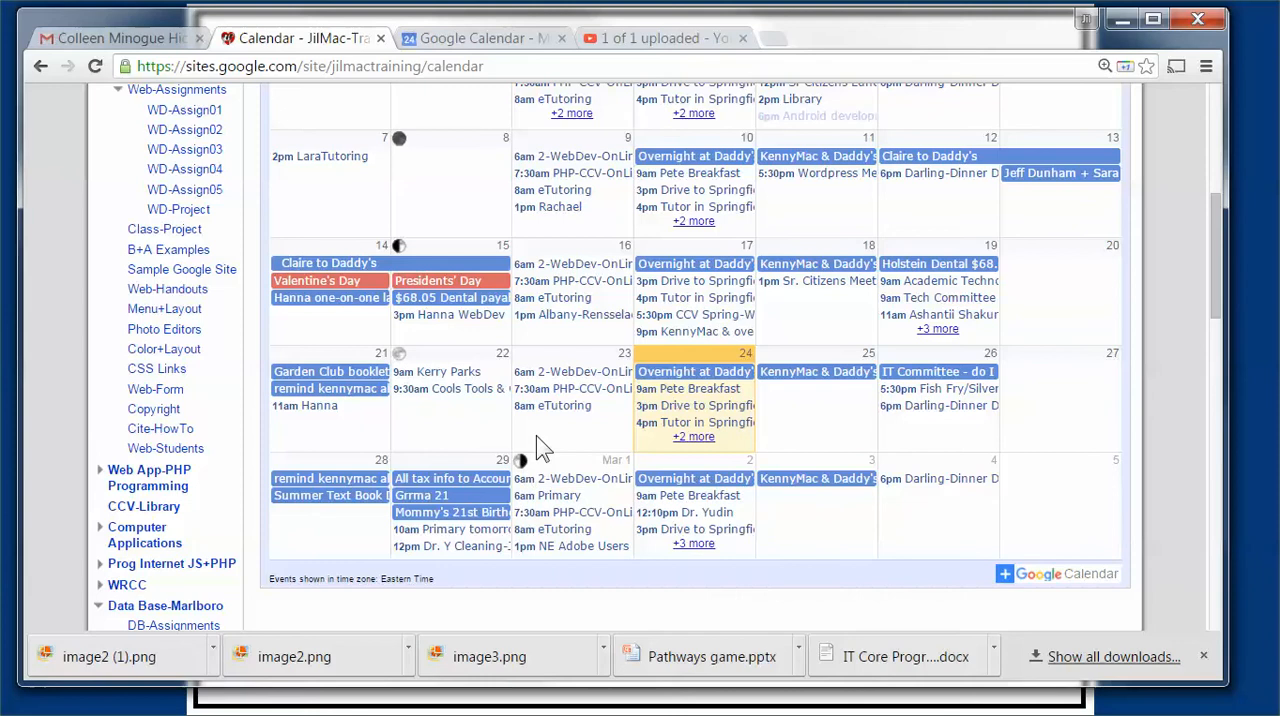
pyautogui.scroll(5, 400, 350)
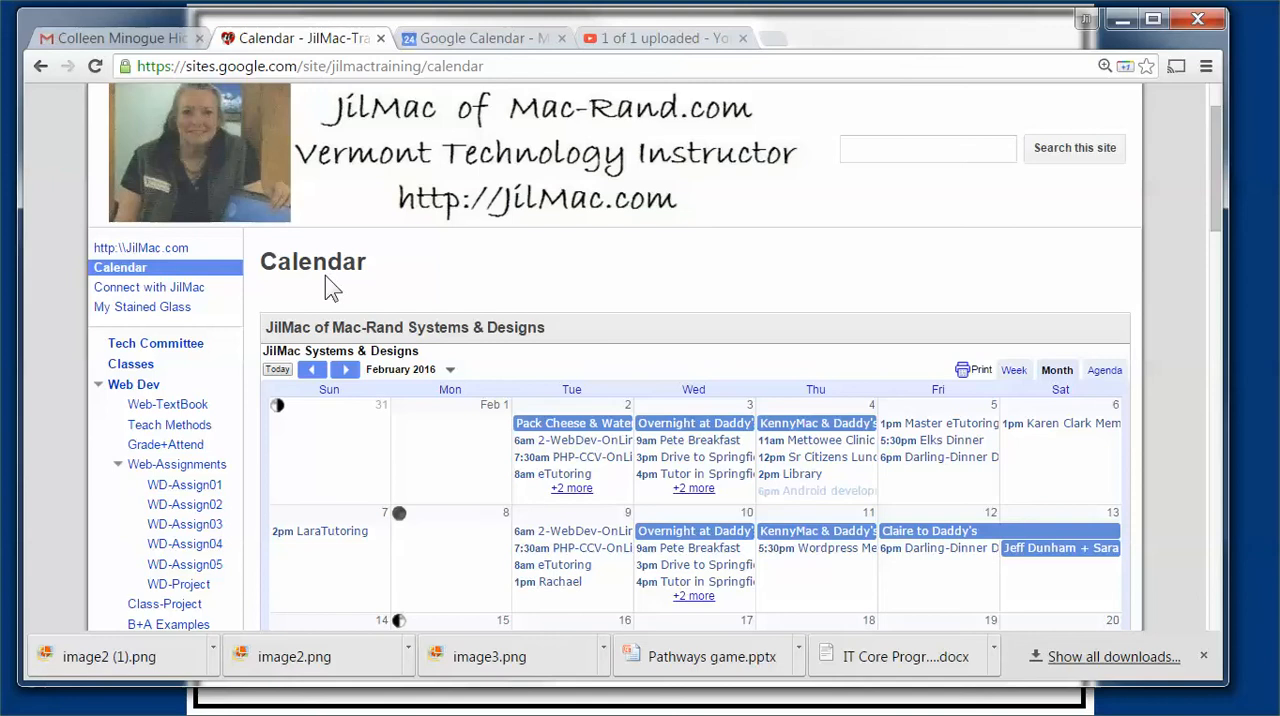
pyautogui.scroll(-3, 450, 277)
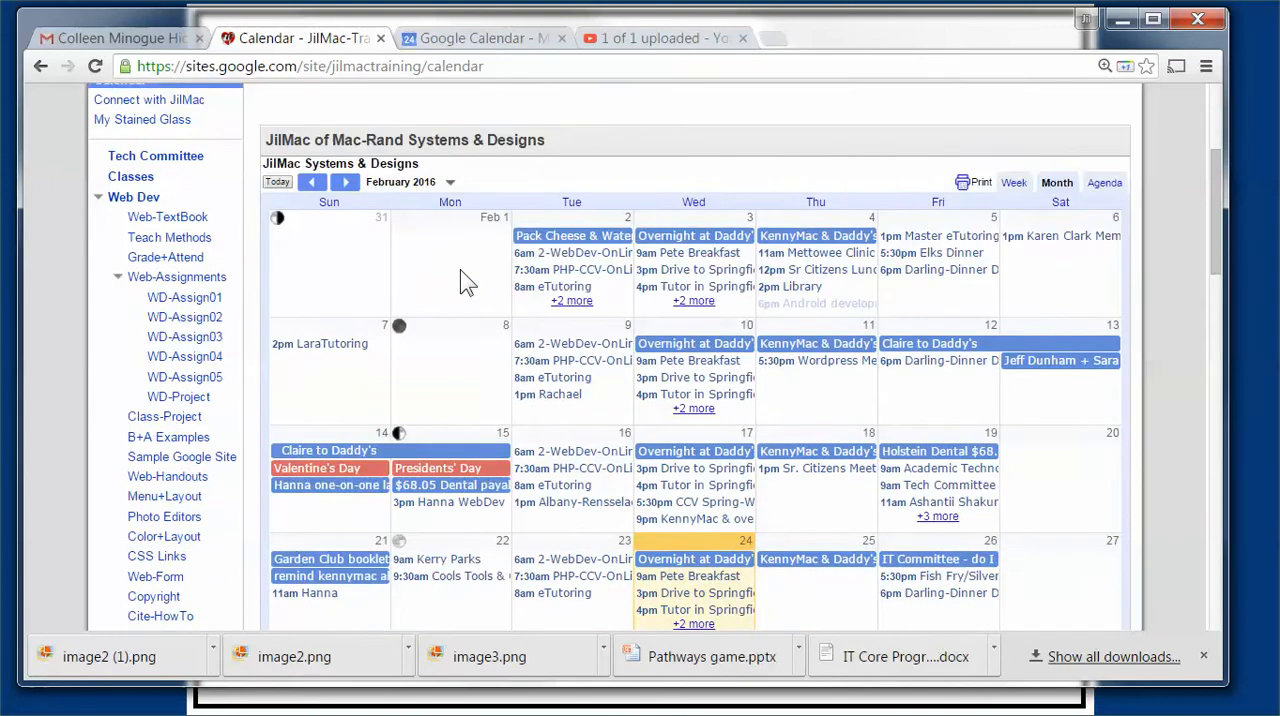
pyautogui.scroll(3, 445, 279)
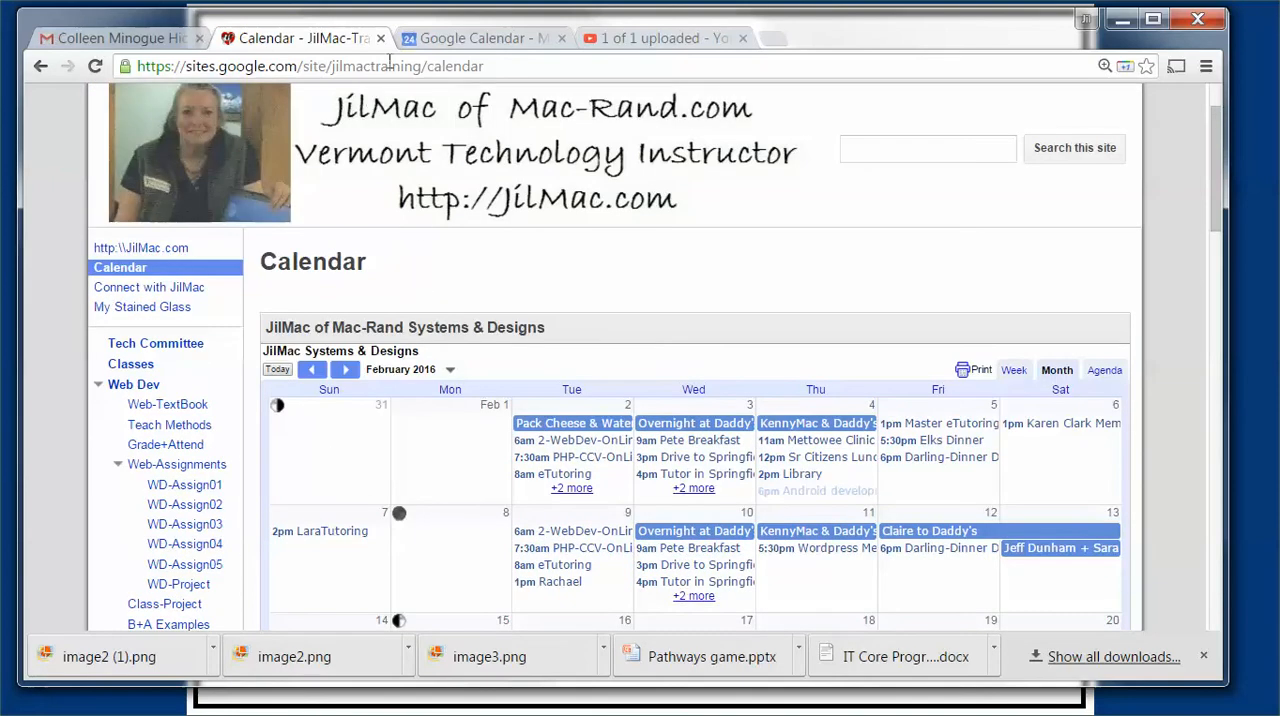
# Step: Return to Google Calendar, create an event titled CCV with the default date and time, and save it
pyautogui.click(488, 40)
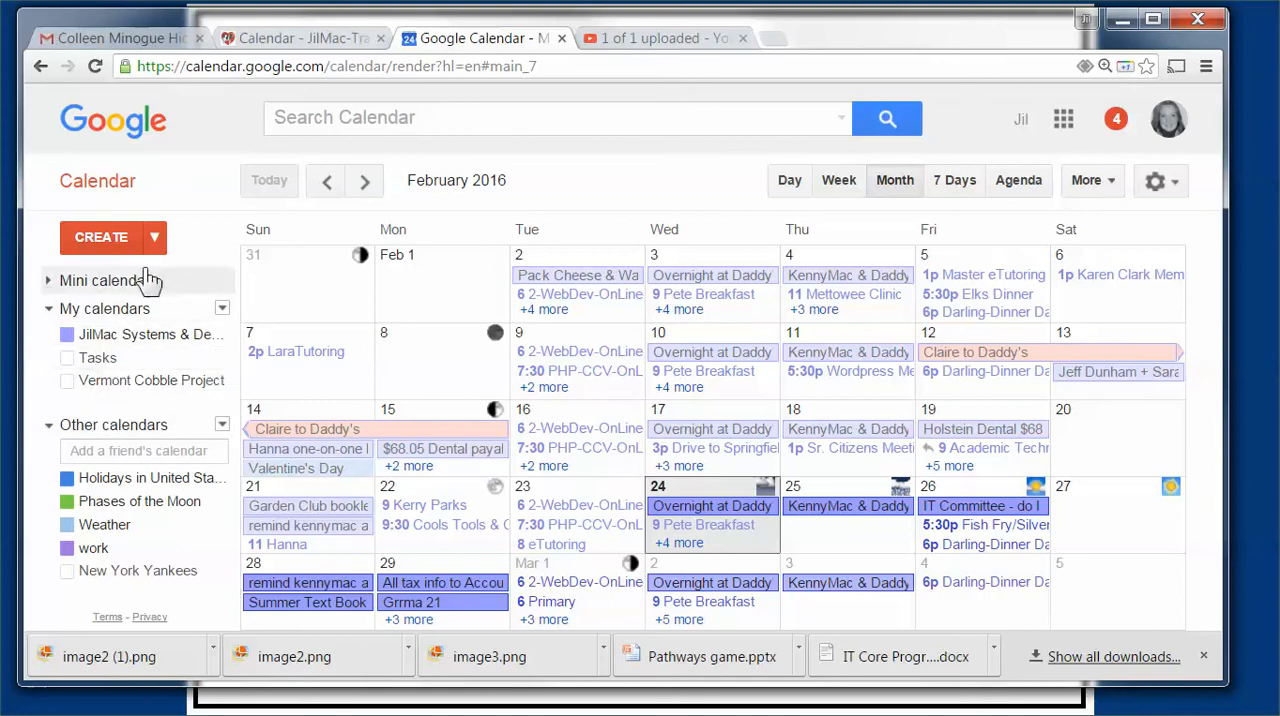
pyautogui.click(102, 240)
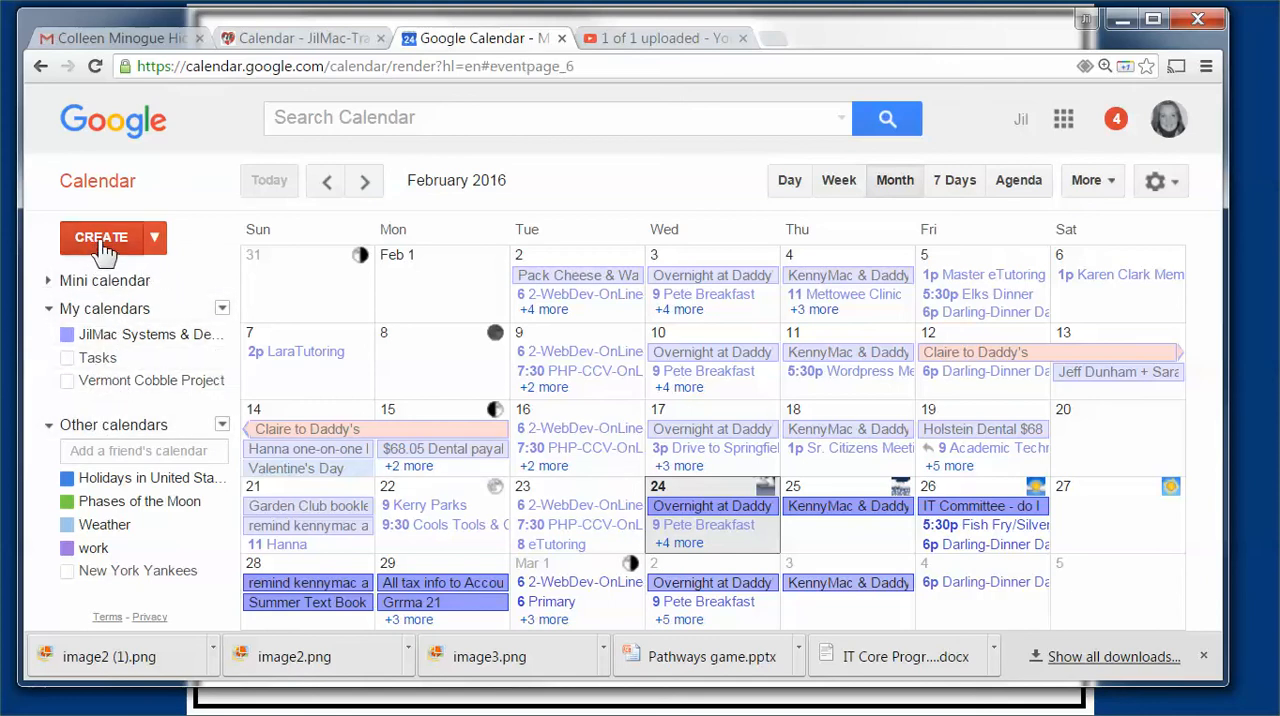
pyautogui.moveTo(213, 241); pyautogui.dragTo(82, 247)
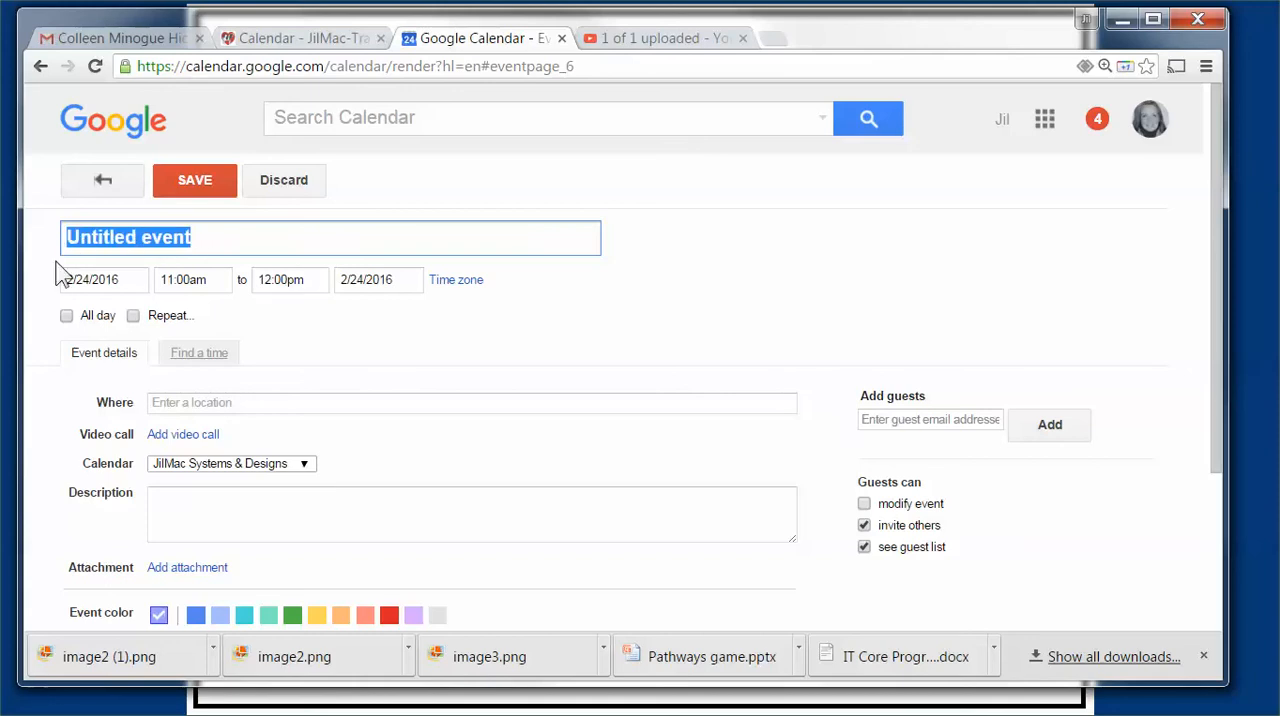
pyautogui.write('CCV')
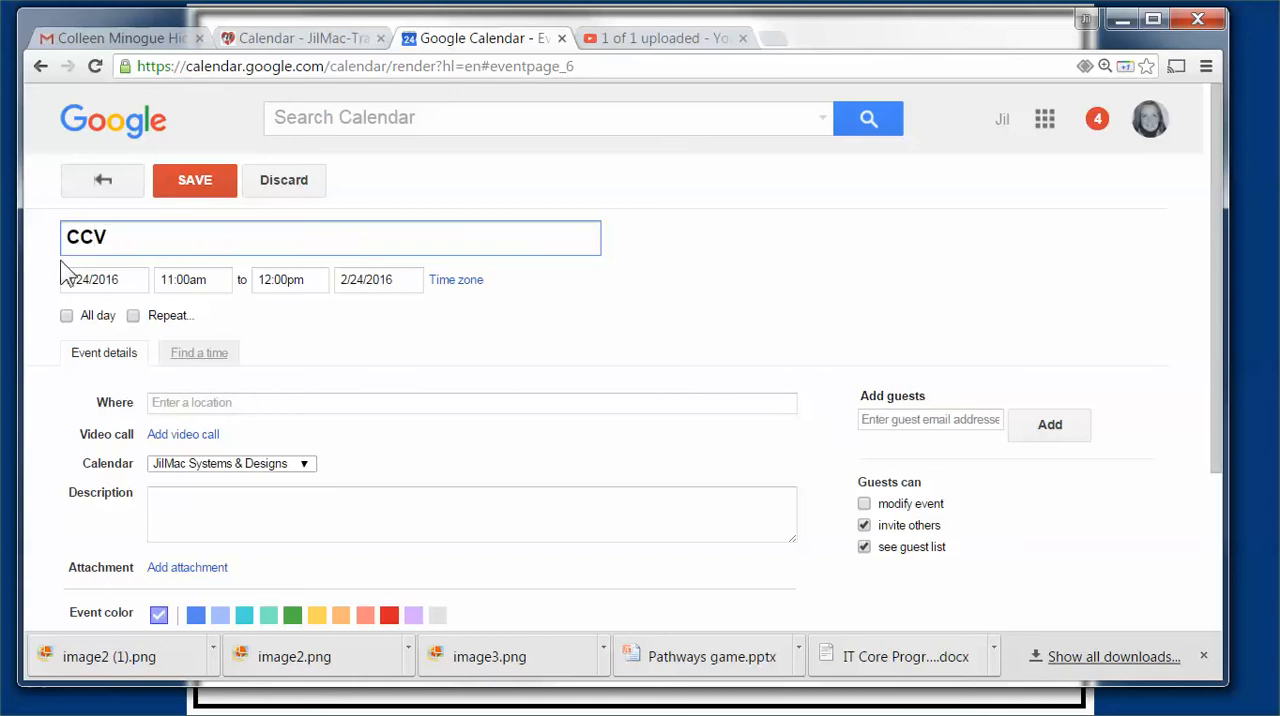
pyautogui.click(193, 187)
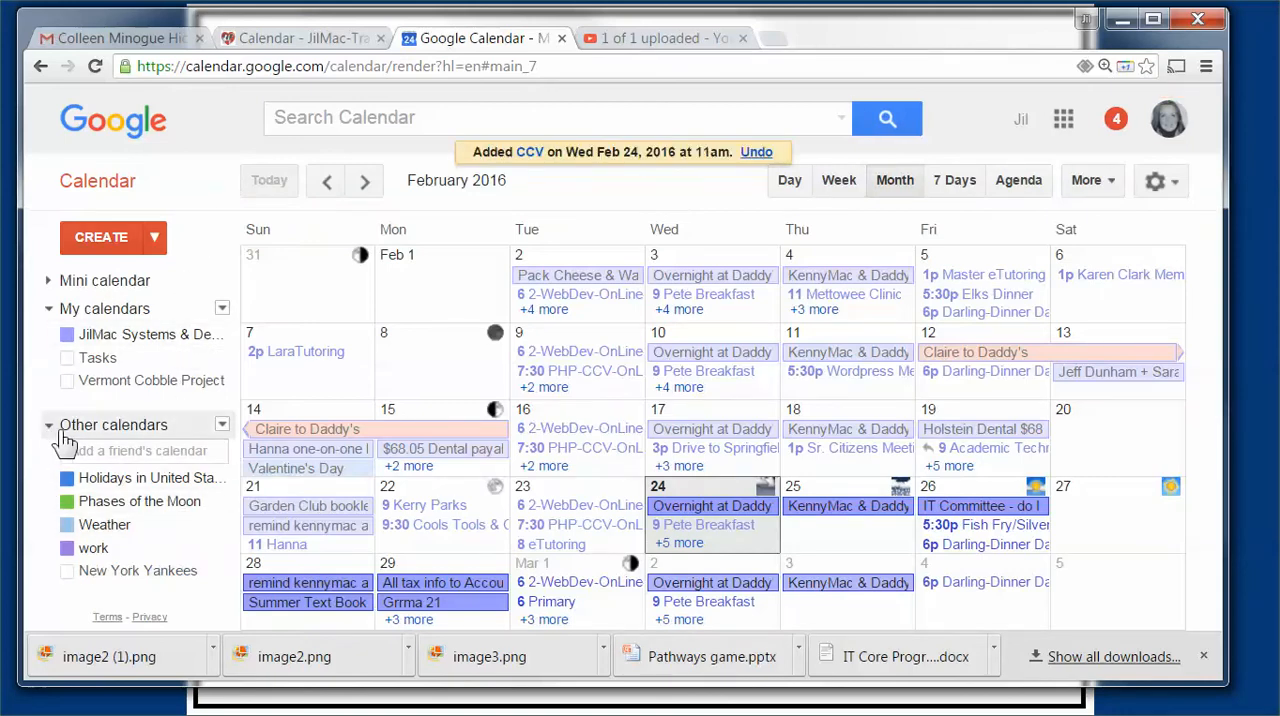
# Step: Show the options for adding or importing calendars under Other calendars
pyautogui.click(222, 424)
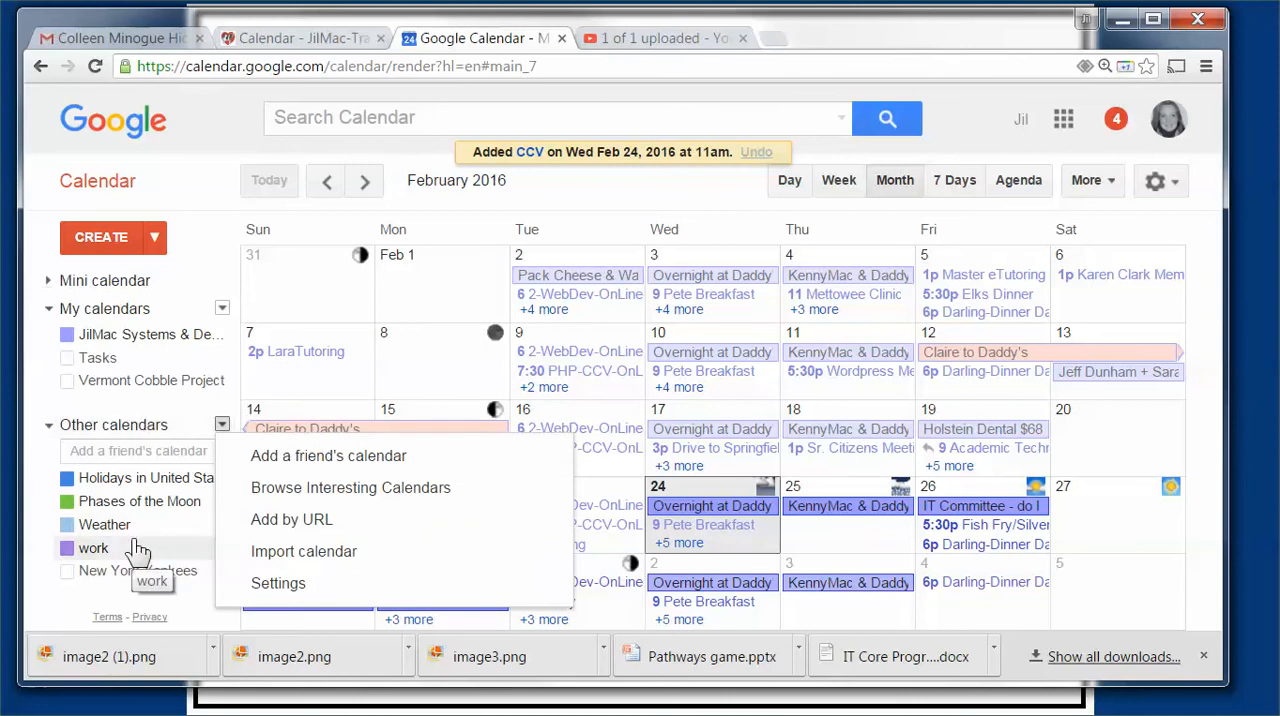
# Step: Open youtube.com in a new browser tab
pyautogui.click(773, 40)
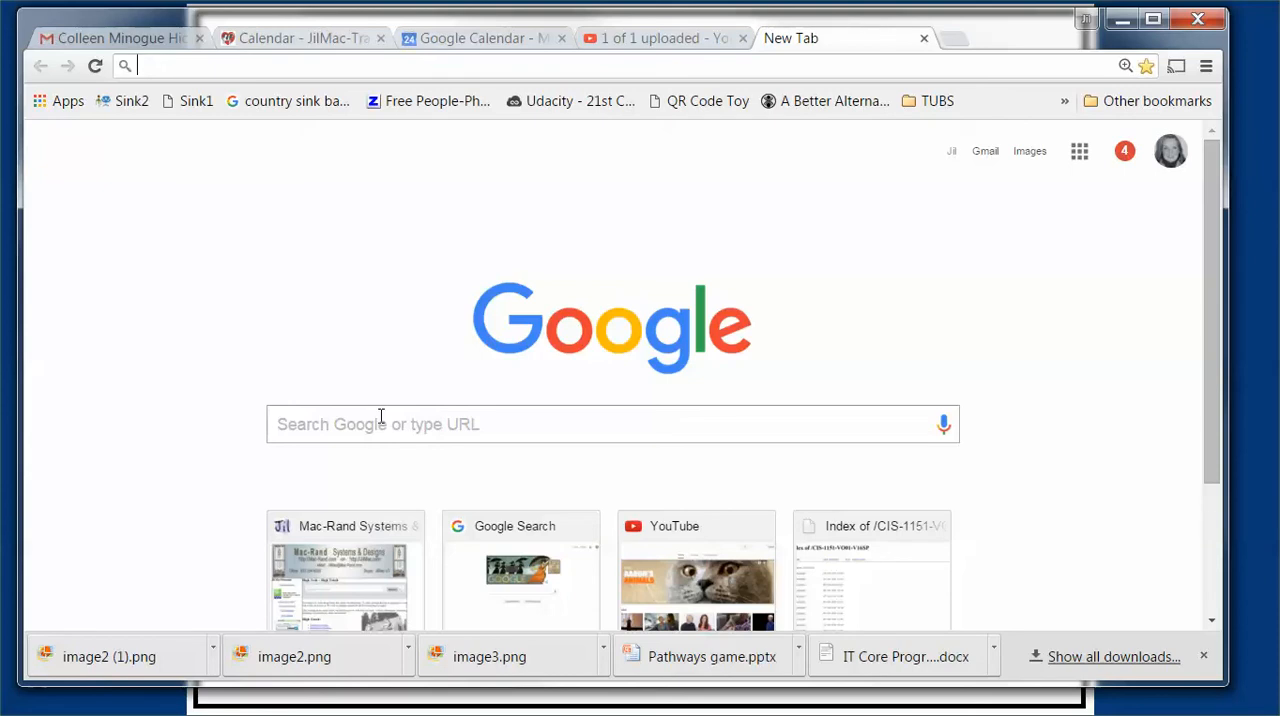
pyautogui.write('you')
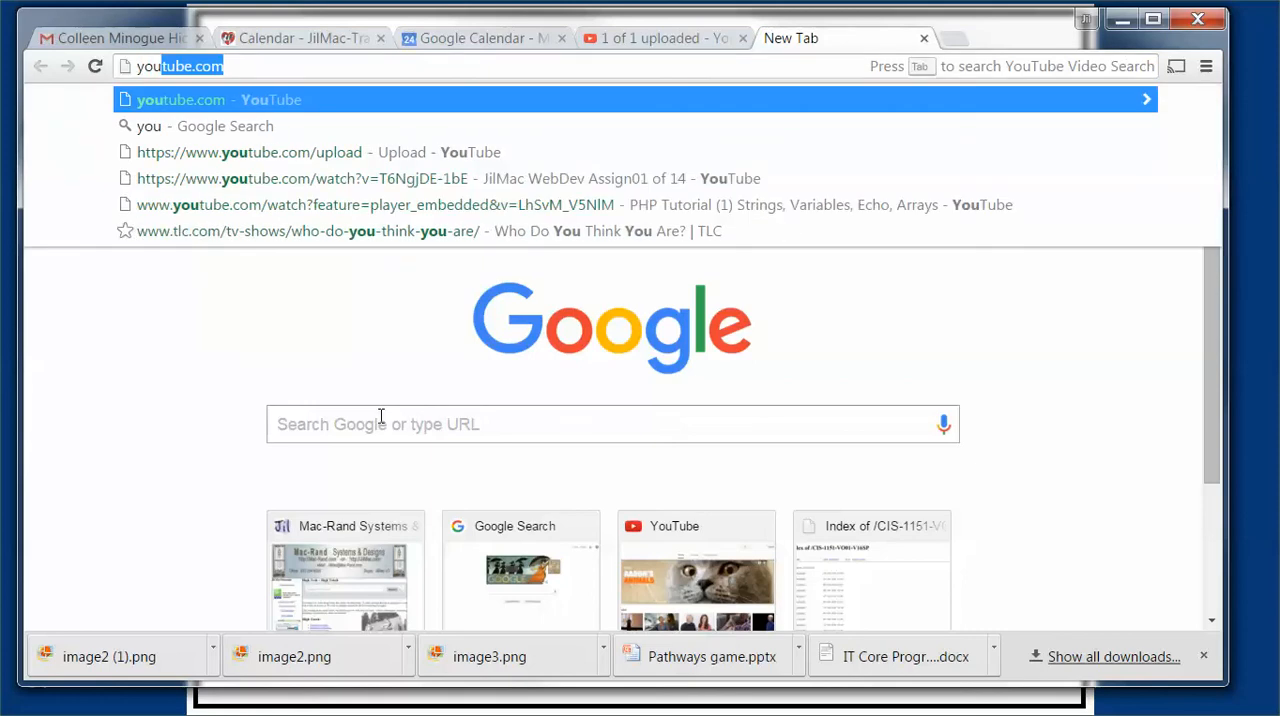
pyautogui.write('tube.com')
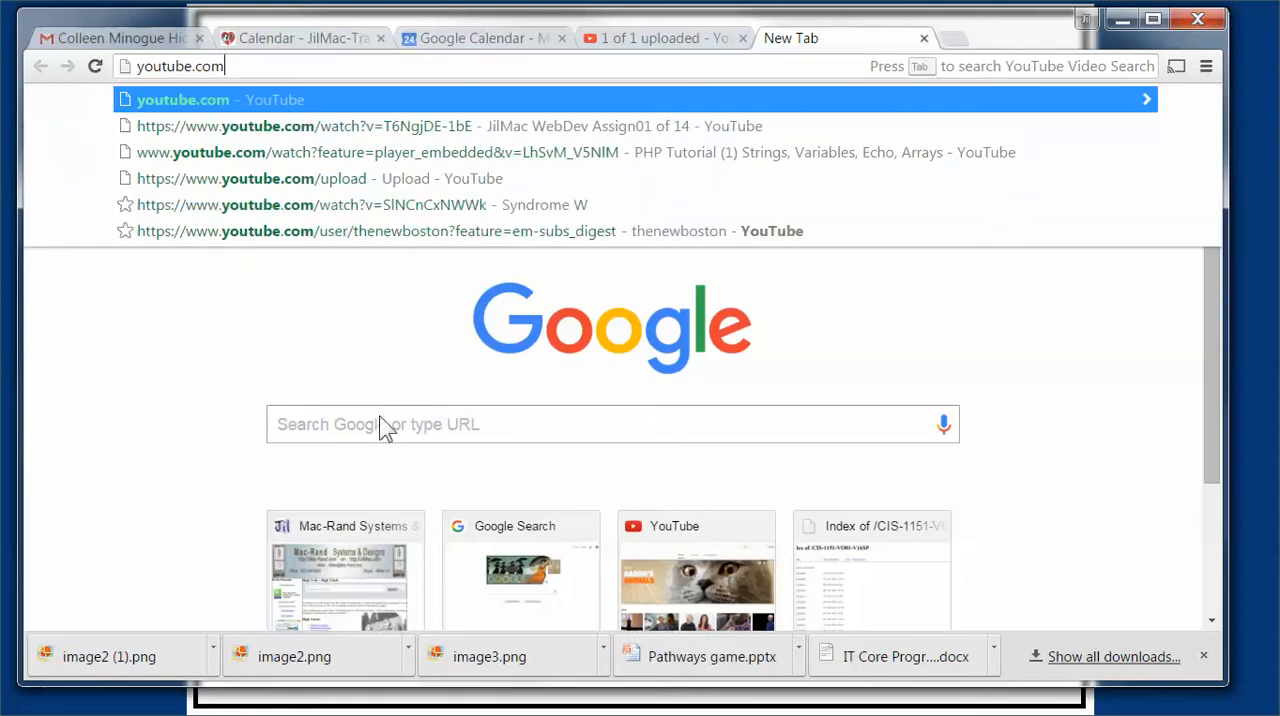
pyautogui.press('Return')
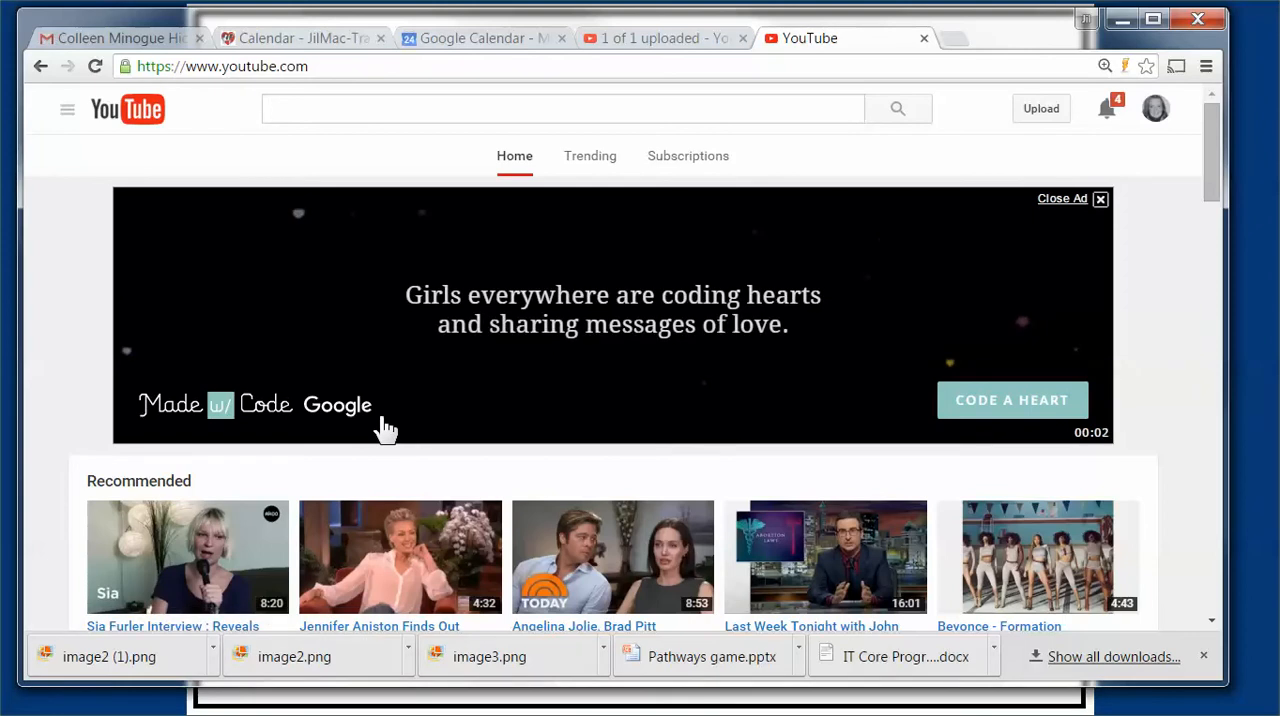
# Step: Search YouTube for google calendar appointment slots
pyautogui.write('"google cx')
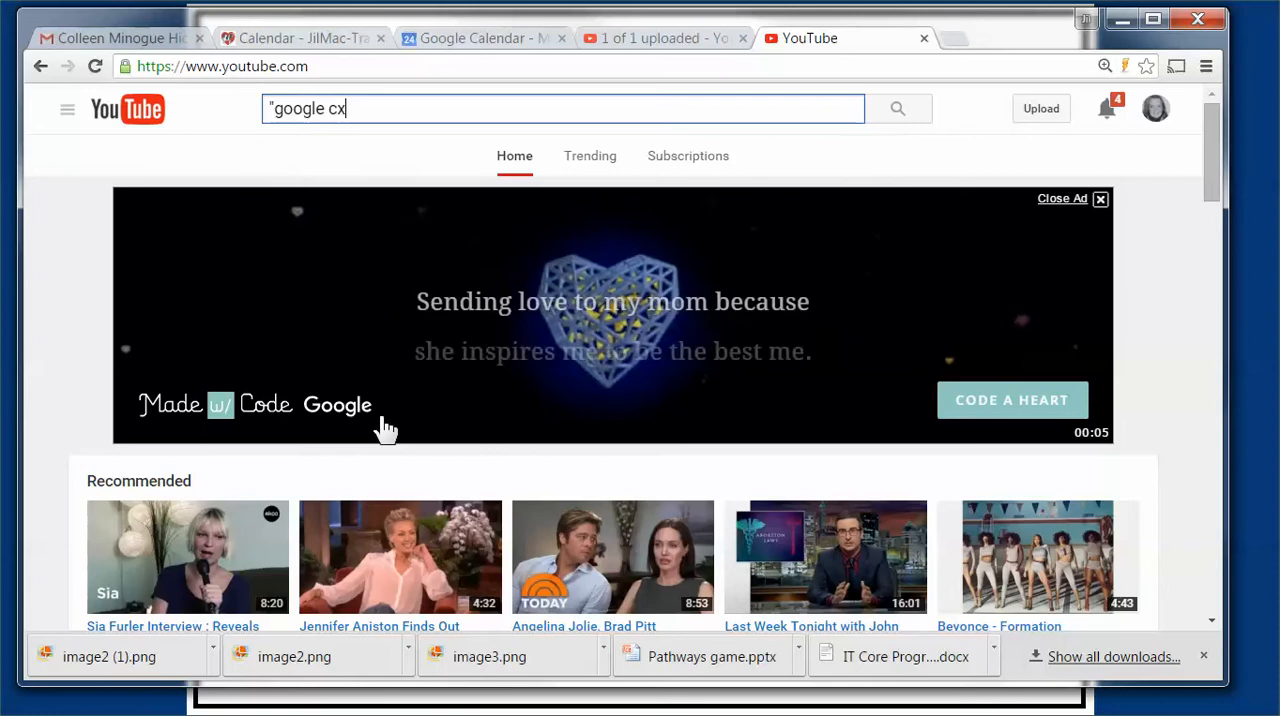
pyautogui.press('BackSpace')
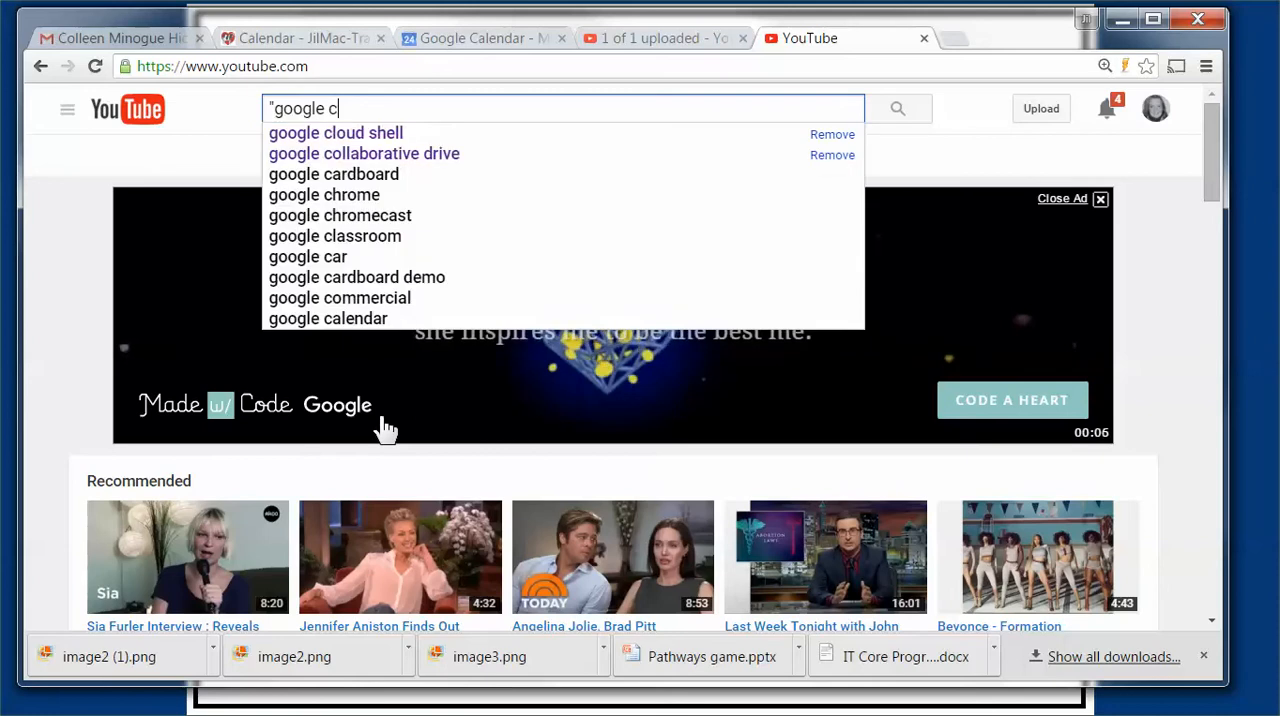
pyautogui.write('alendar"')
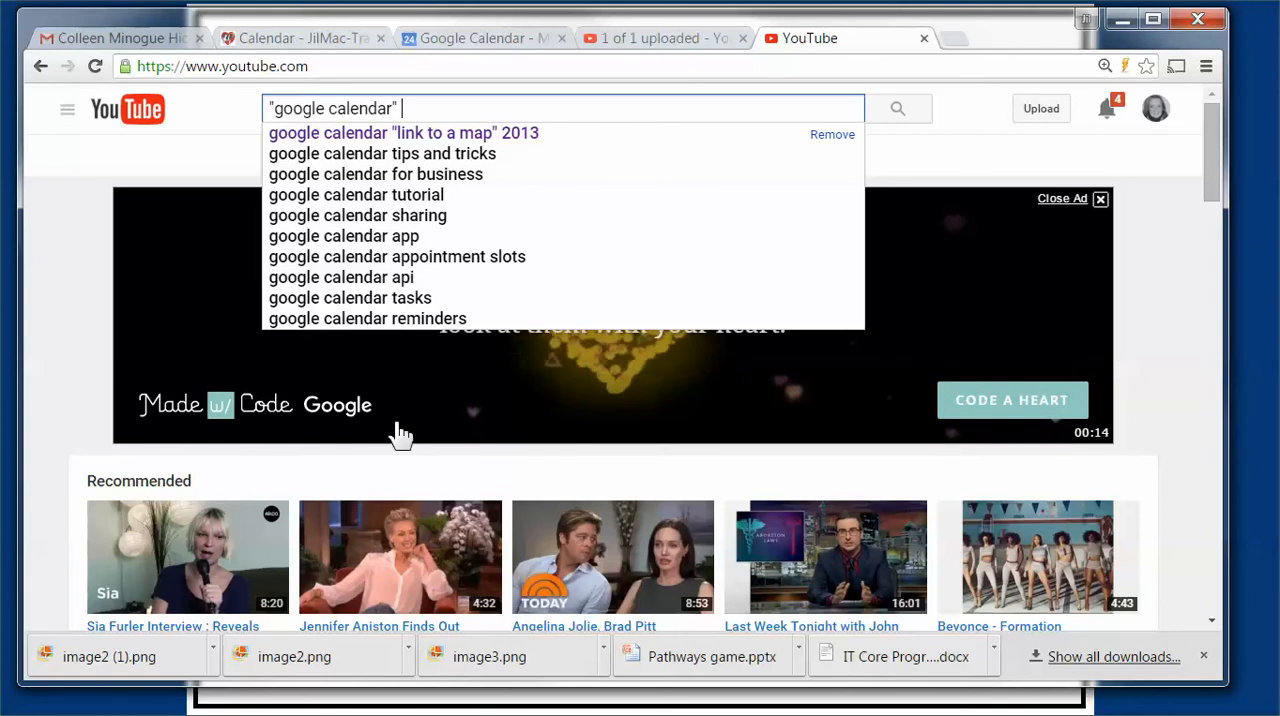
pyautogui.click(424, 259)
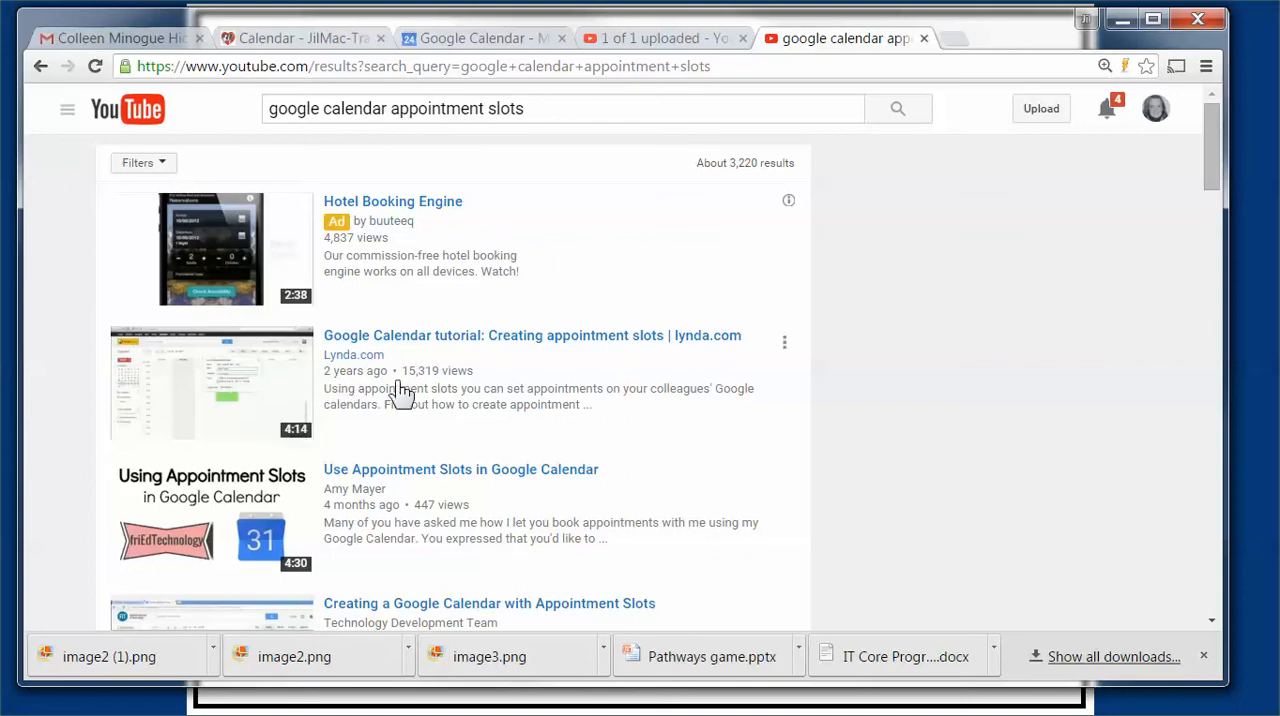
# Step: Limit the search results to videos uploaded This year, look through them, and return to the unfiltered results
pyautogui.scroll(-1, 386, 440)
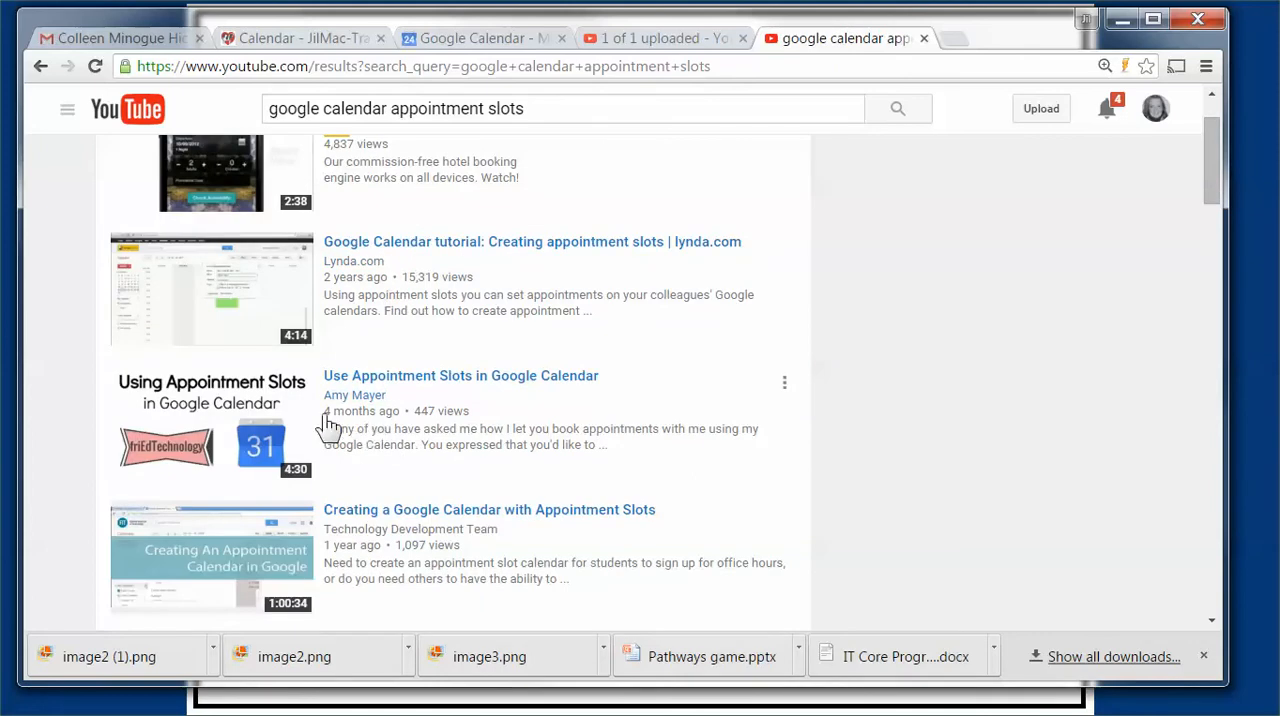
pyautogui.scroll(-1, 350, 507)
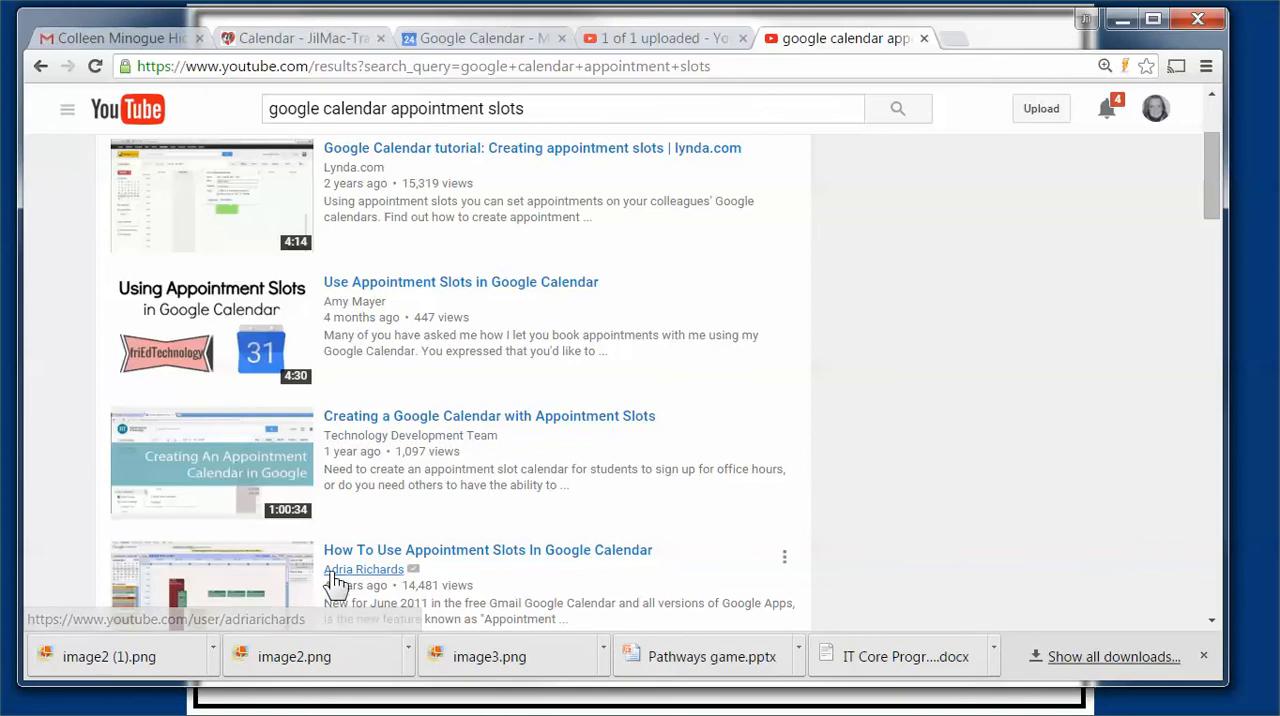
pyautogui.scroll(2, 350, 446)
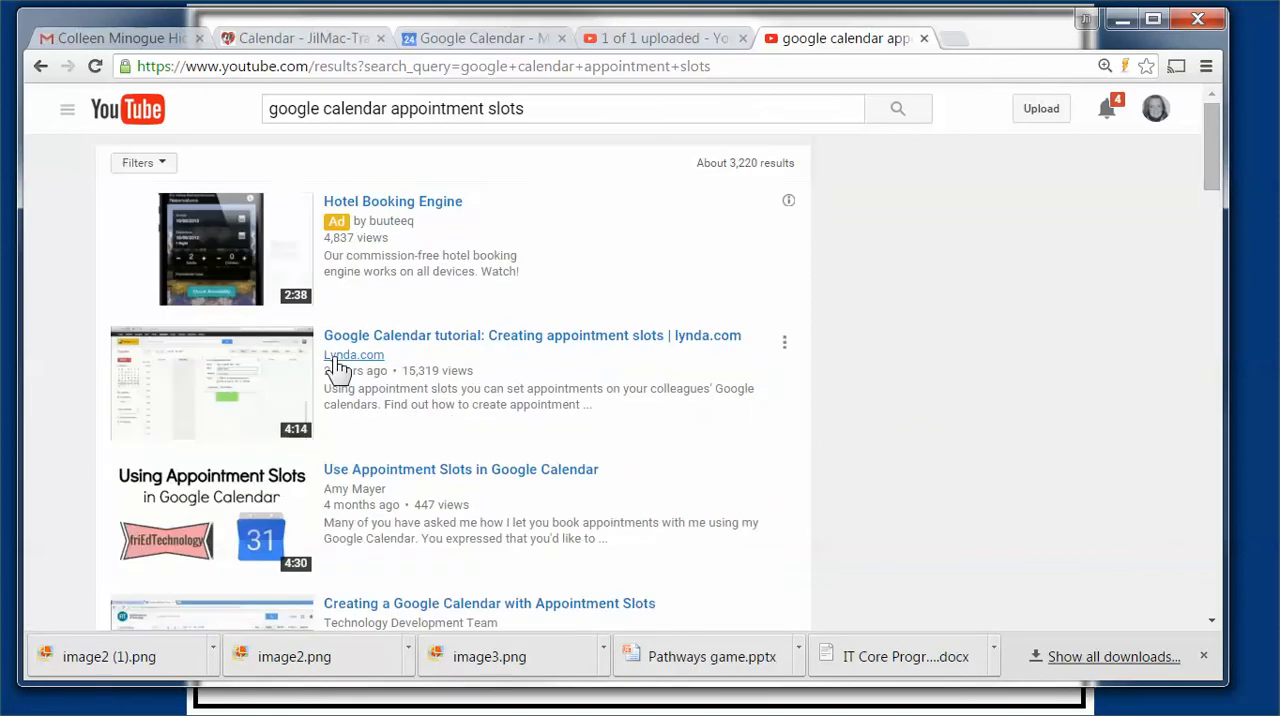
pyautogui.click(162, 164)
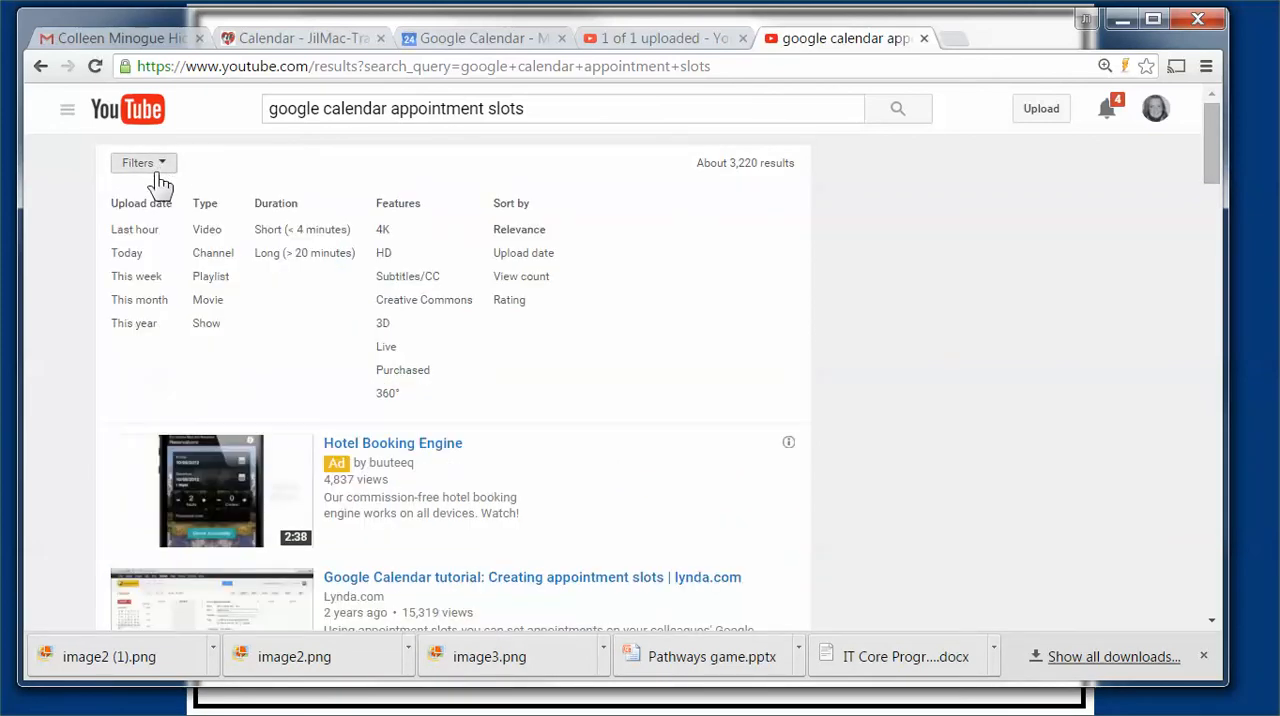
pyautogui.click(125, 330)
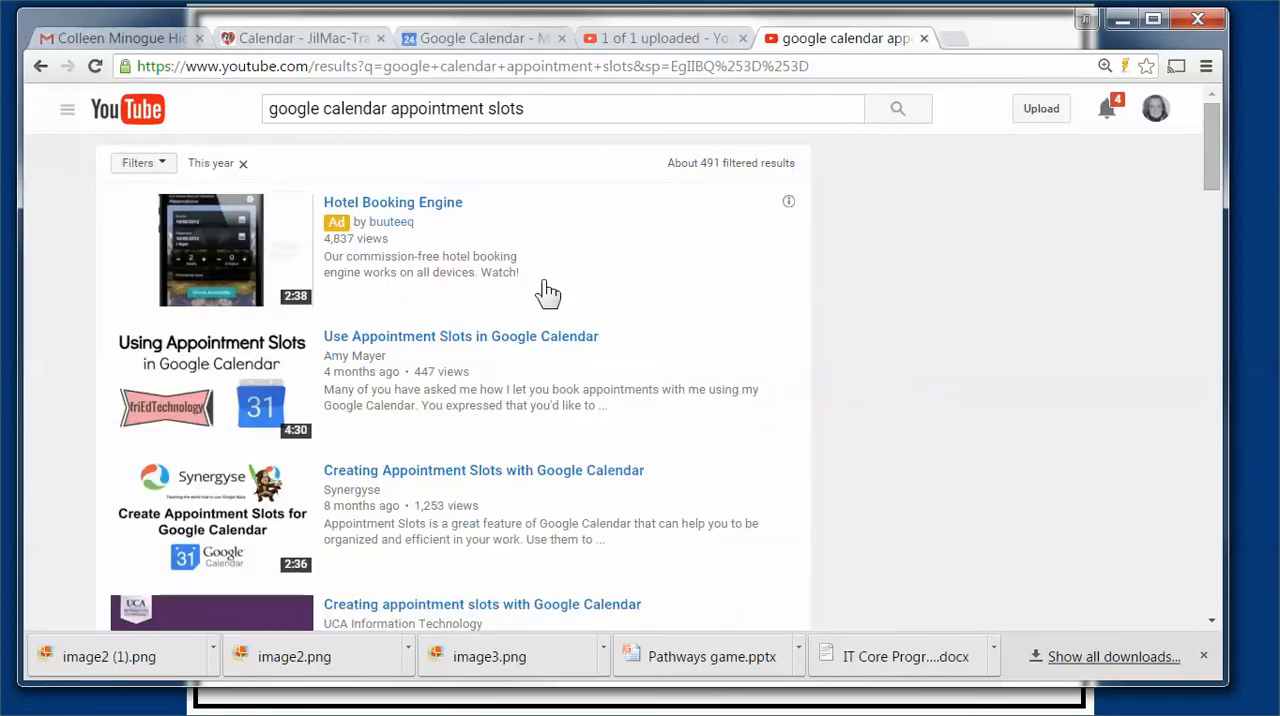
pyautogui.scroll(-1, 285, 373)
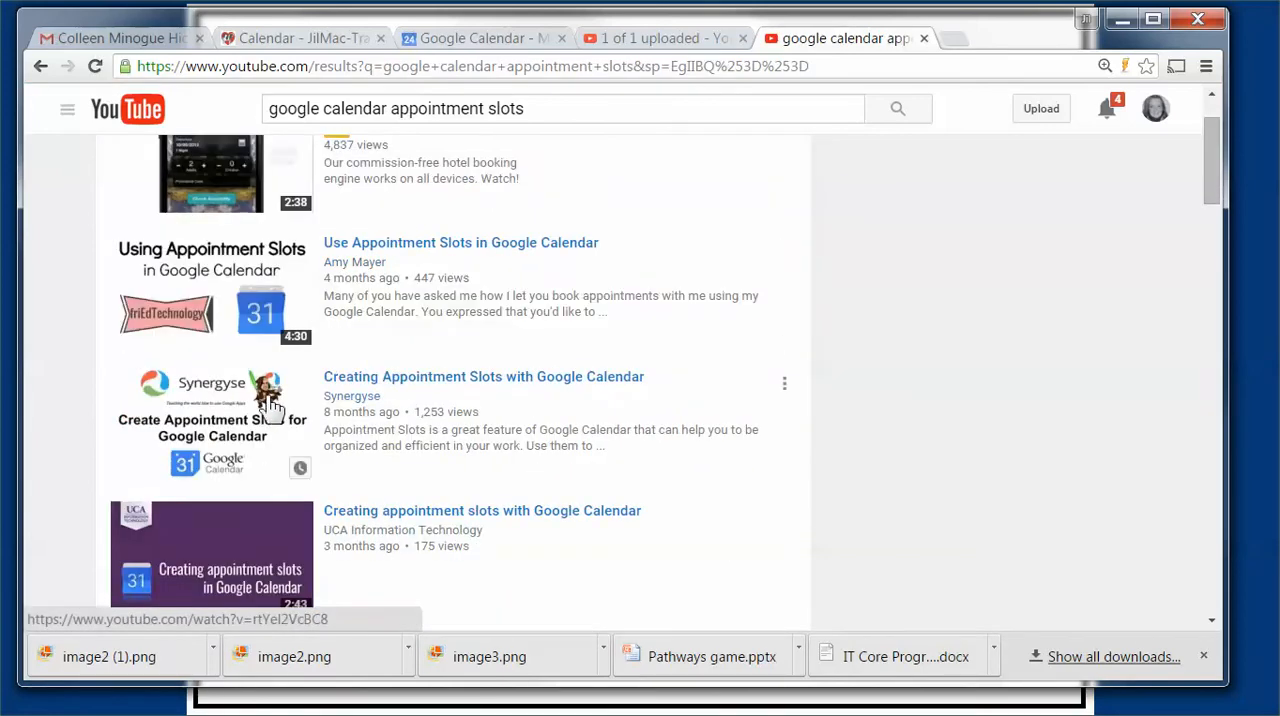
pyautogui.scroll(-2, 268, 420)
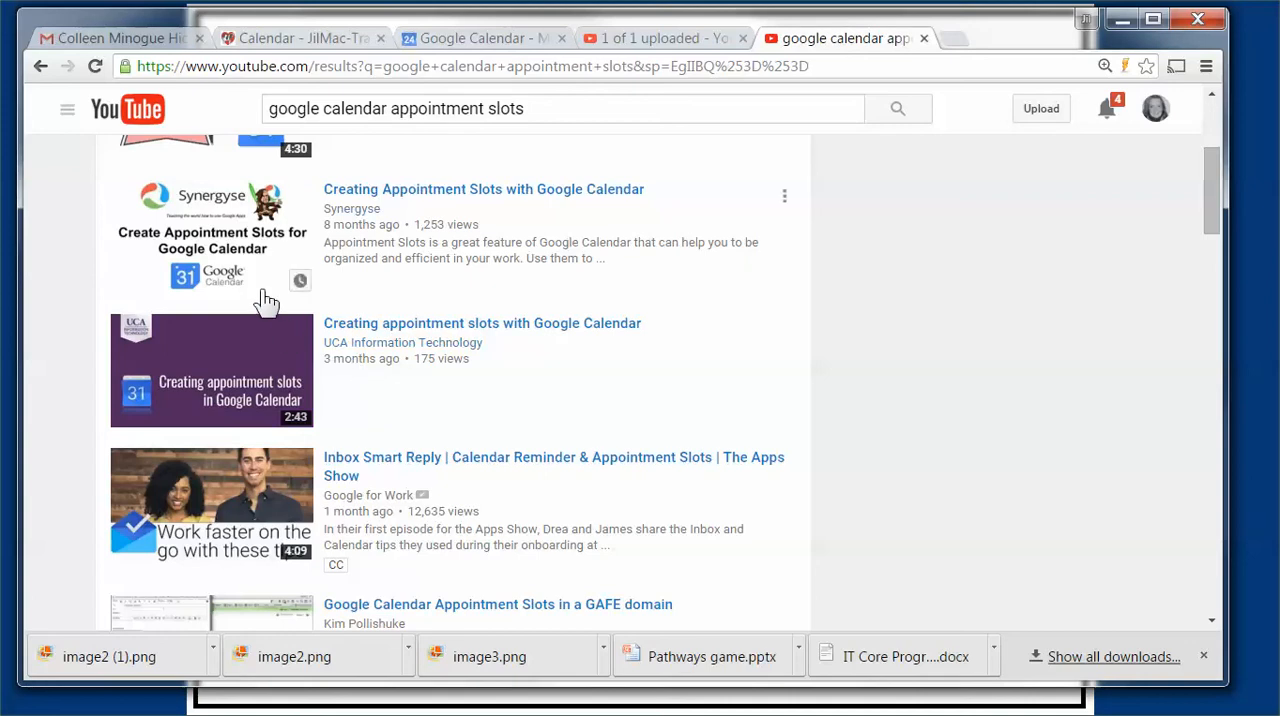
pyautogui.scroll(-2, 290, 455)
pyautogui.scroll(-1, 290, 455)
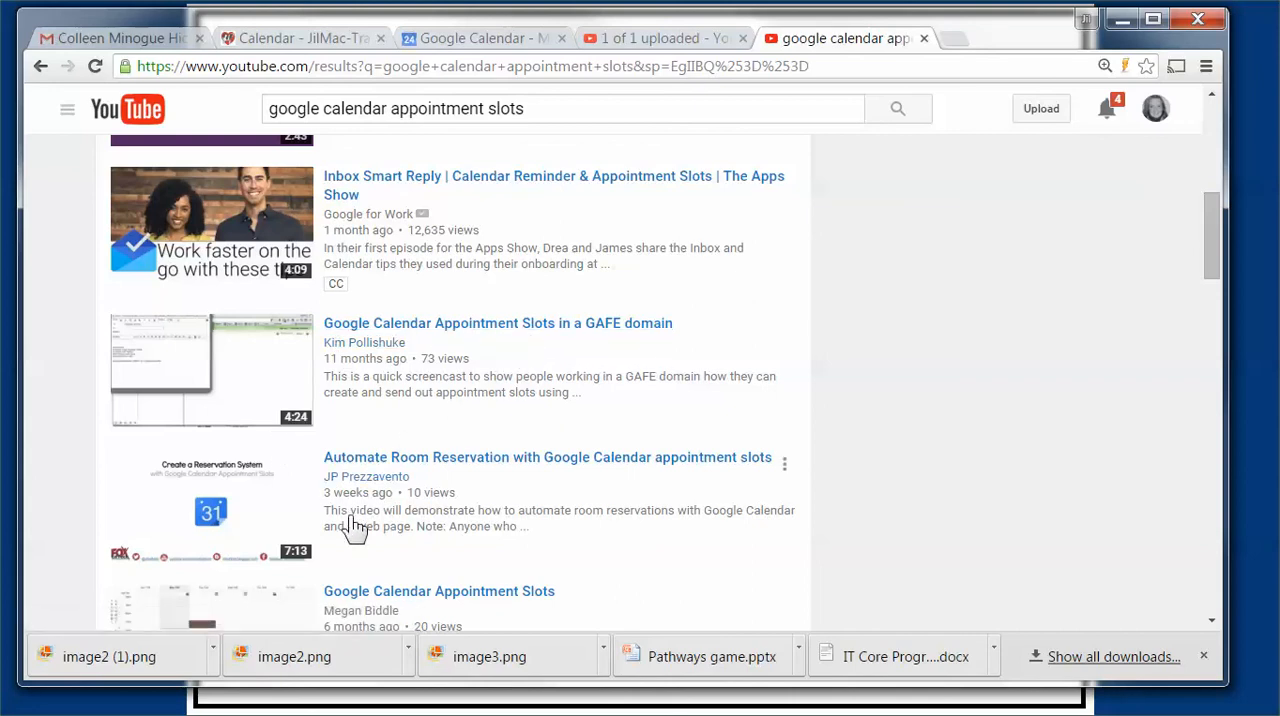
pyautogui.click(40, 66)
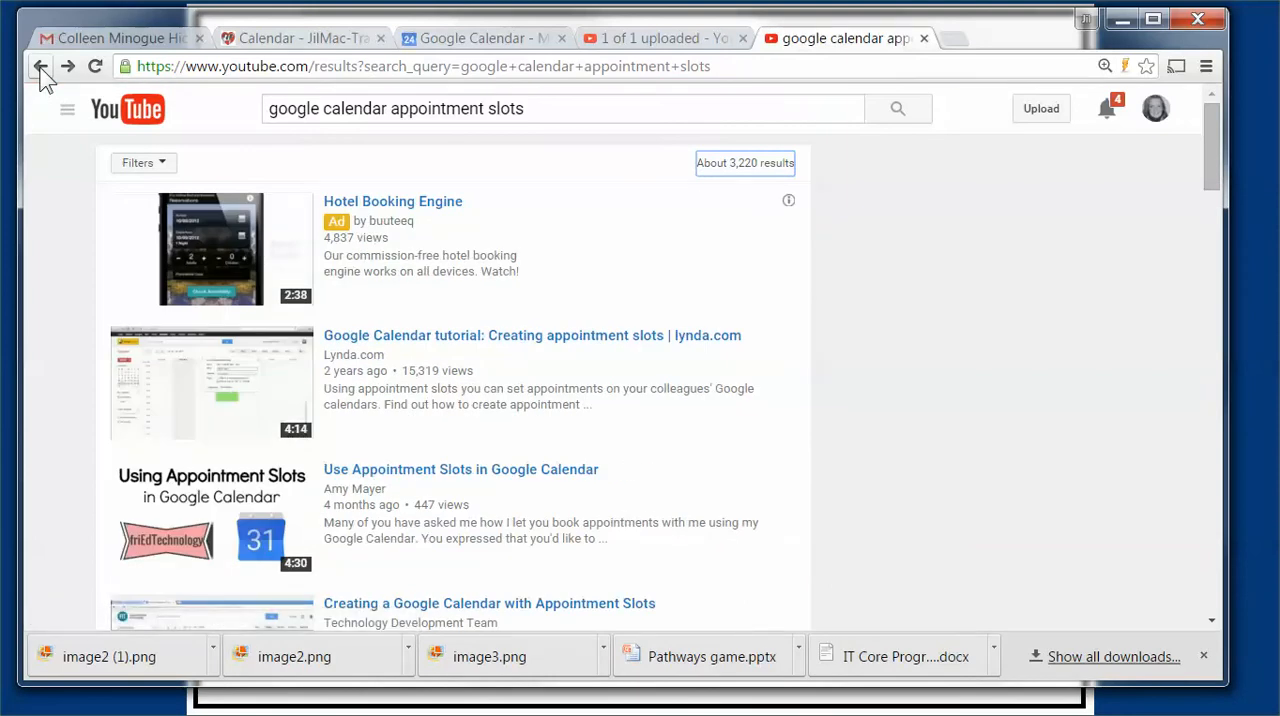
# Step: Filter the search results by the Subtitles/CC and Creative Commons features
pyautogui.click(155, 172)
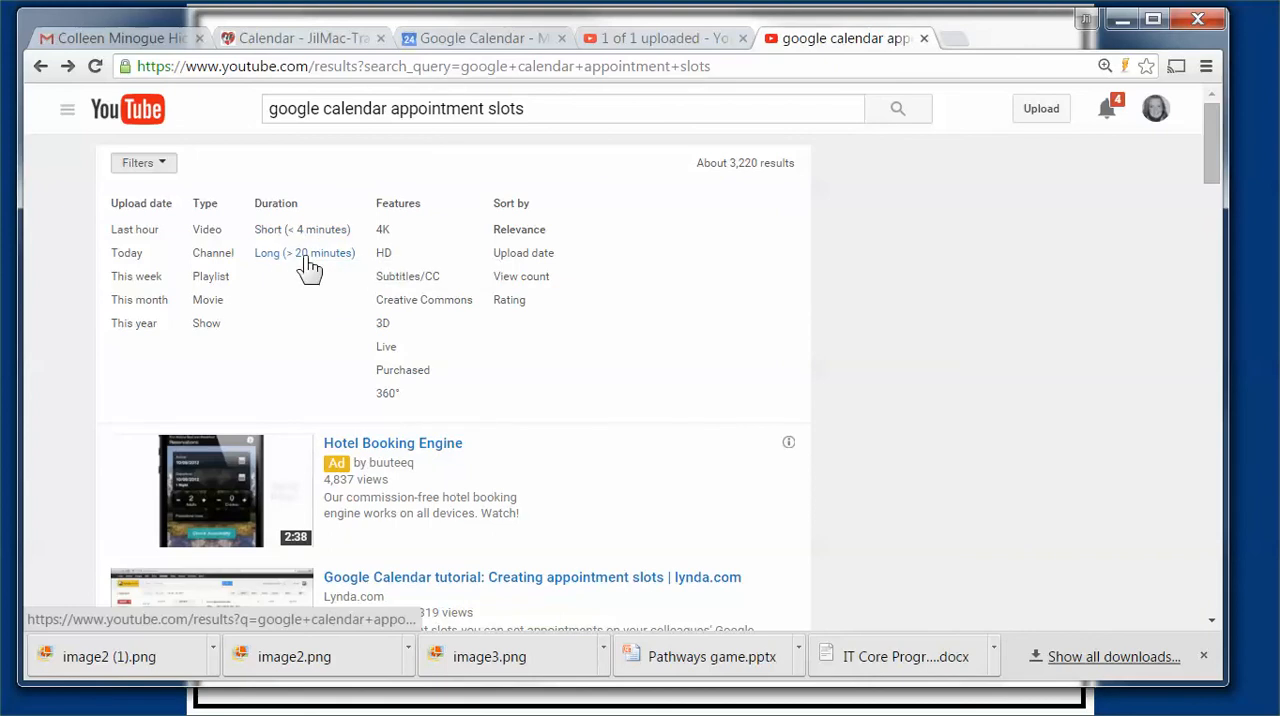
pyautogui.click(404, 283)
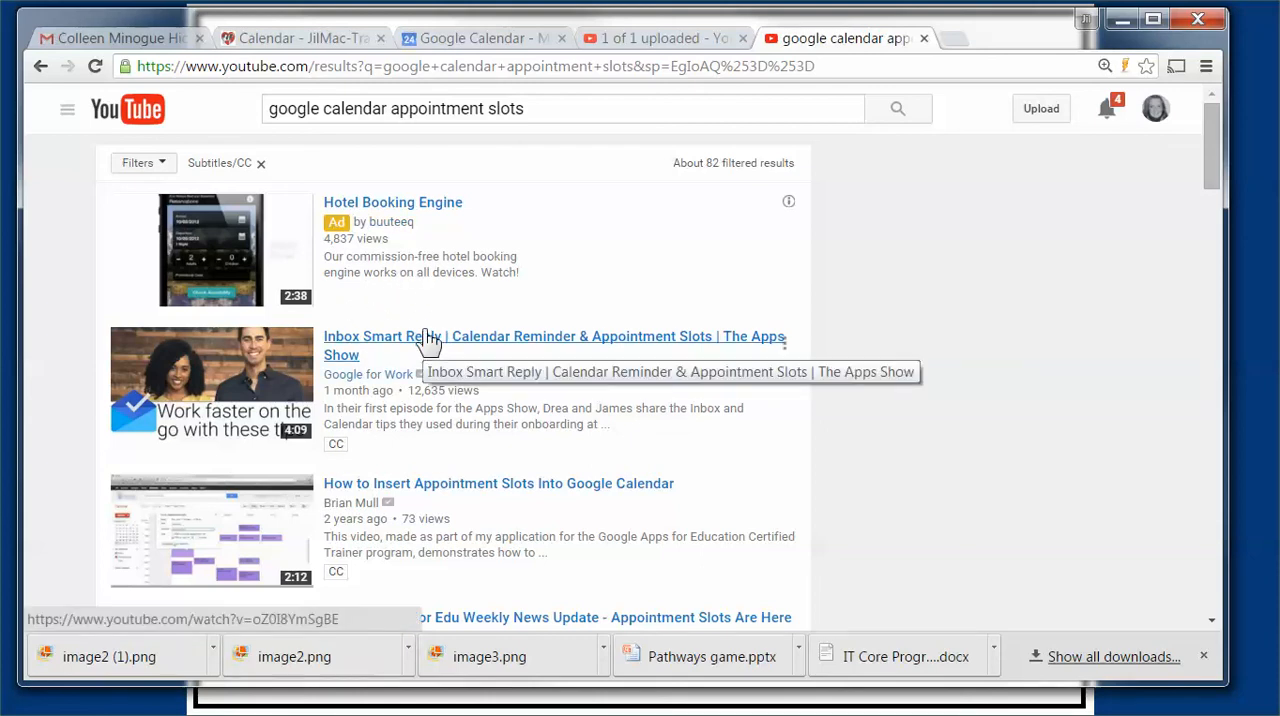
pyautogui.click(152, 168)
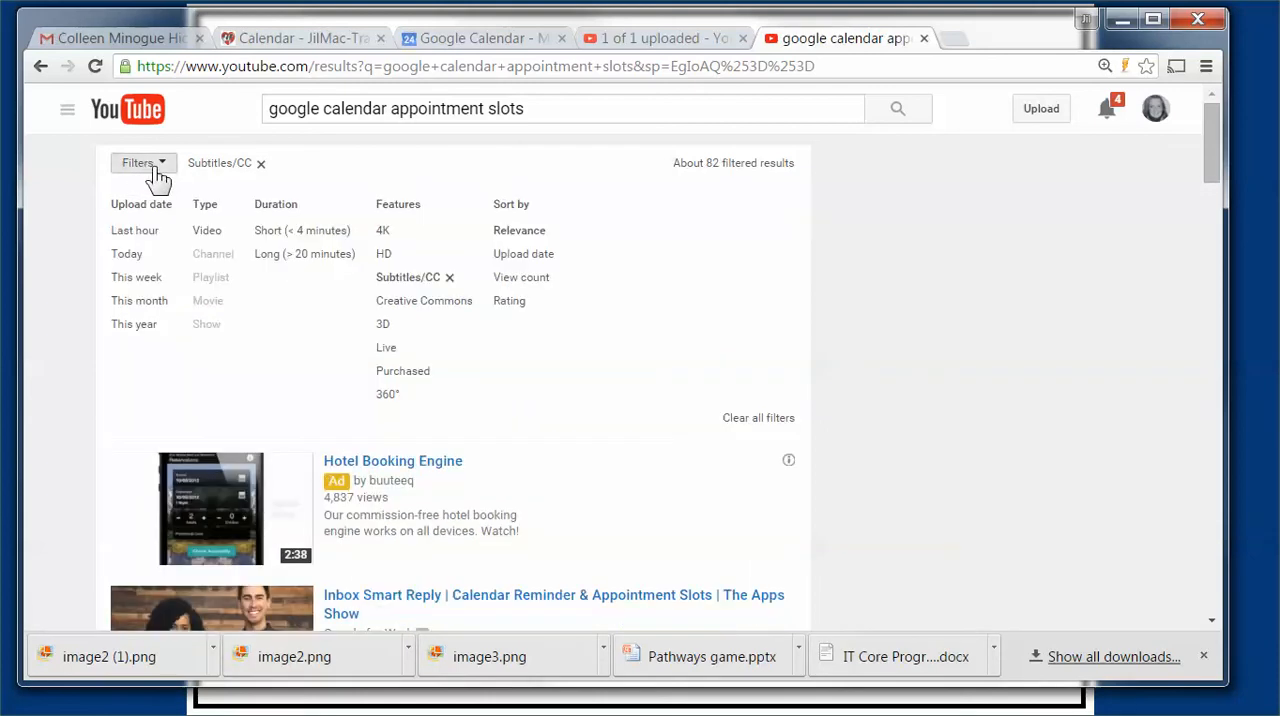
pyautogui.click(450, 301)
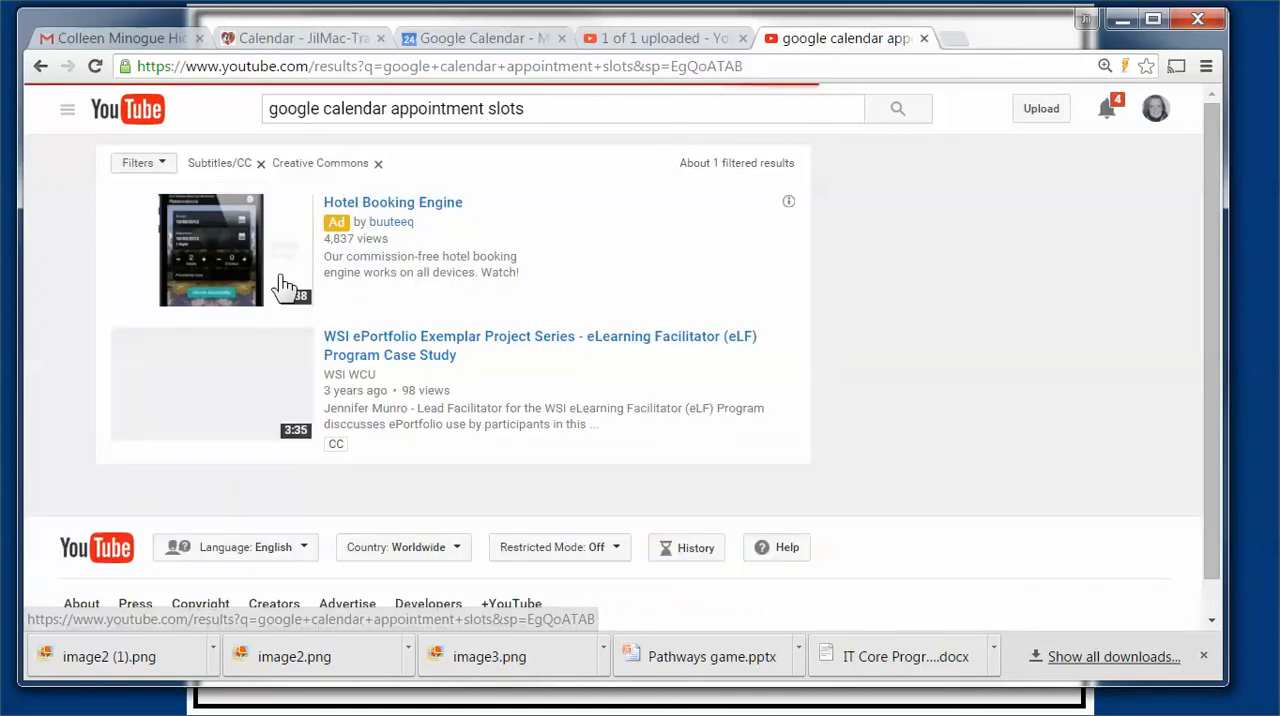
# Step: Add the Short (< 4 minutes) duration filter and check the remaining videos
pyautogui.click(140, 163)
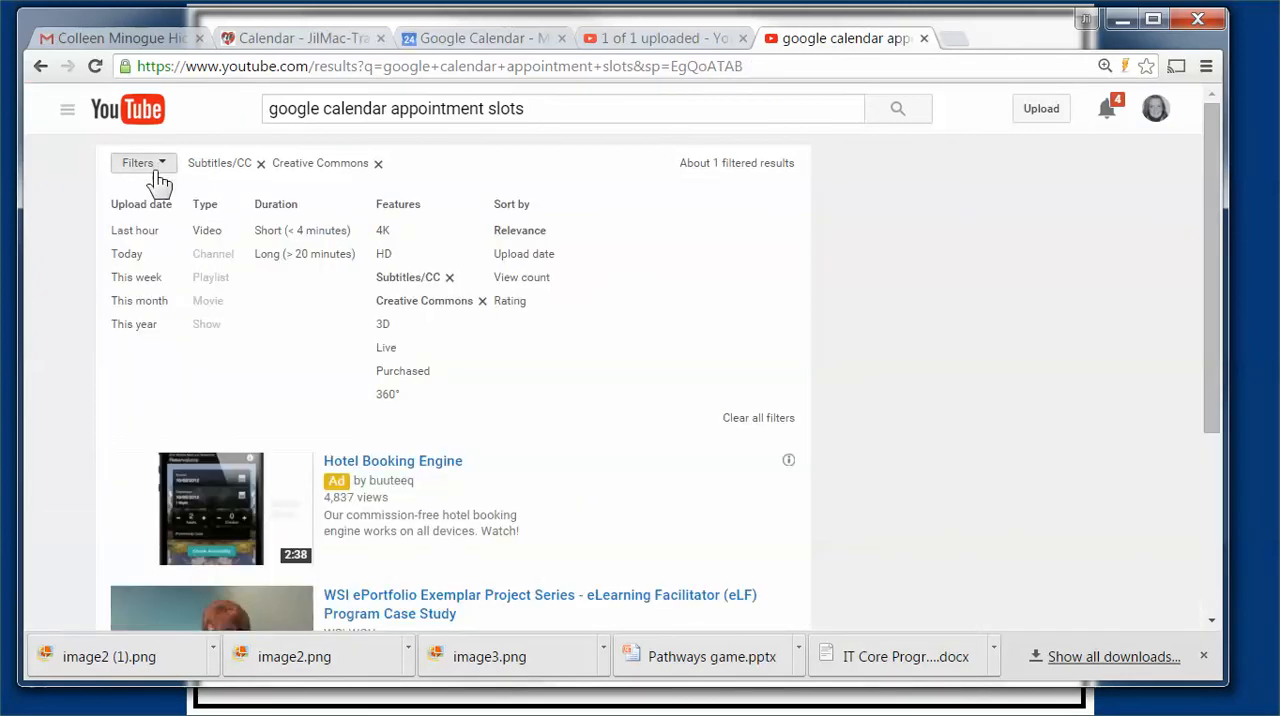
pyautogui.click(286, 232)
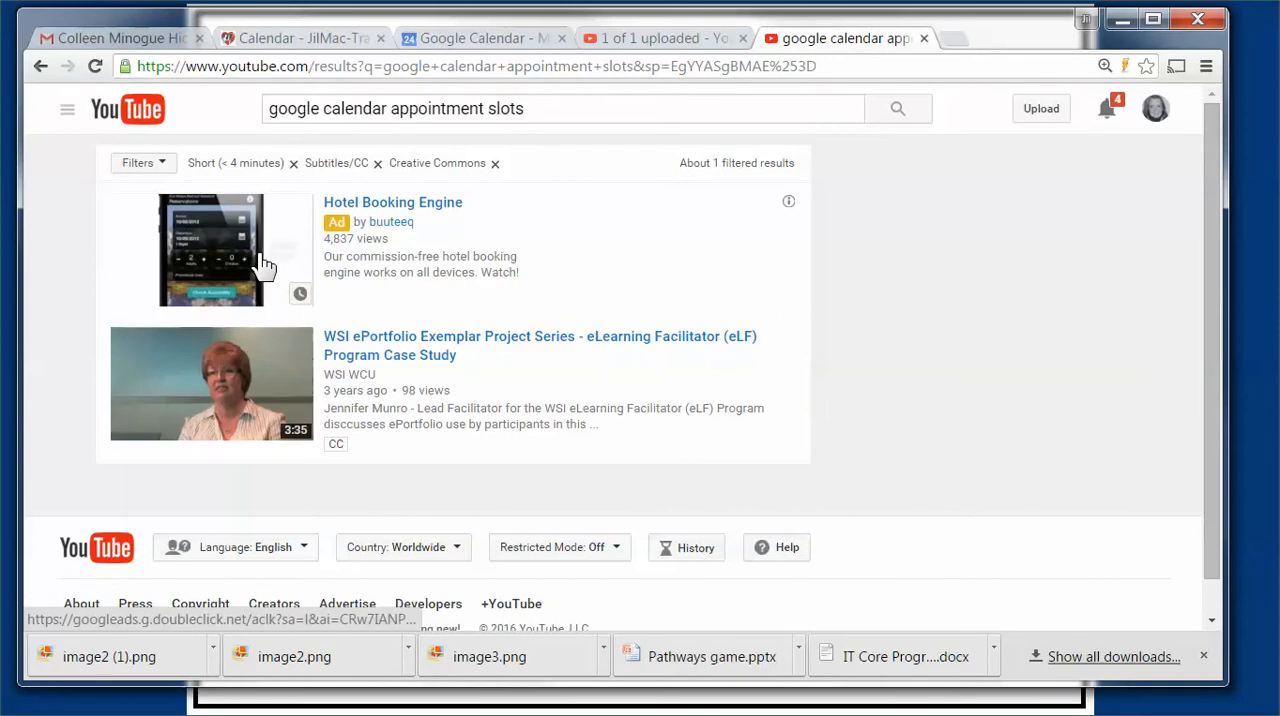
pyautogui.scroll(-1, 608, 330)
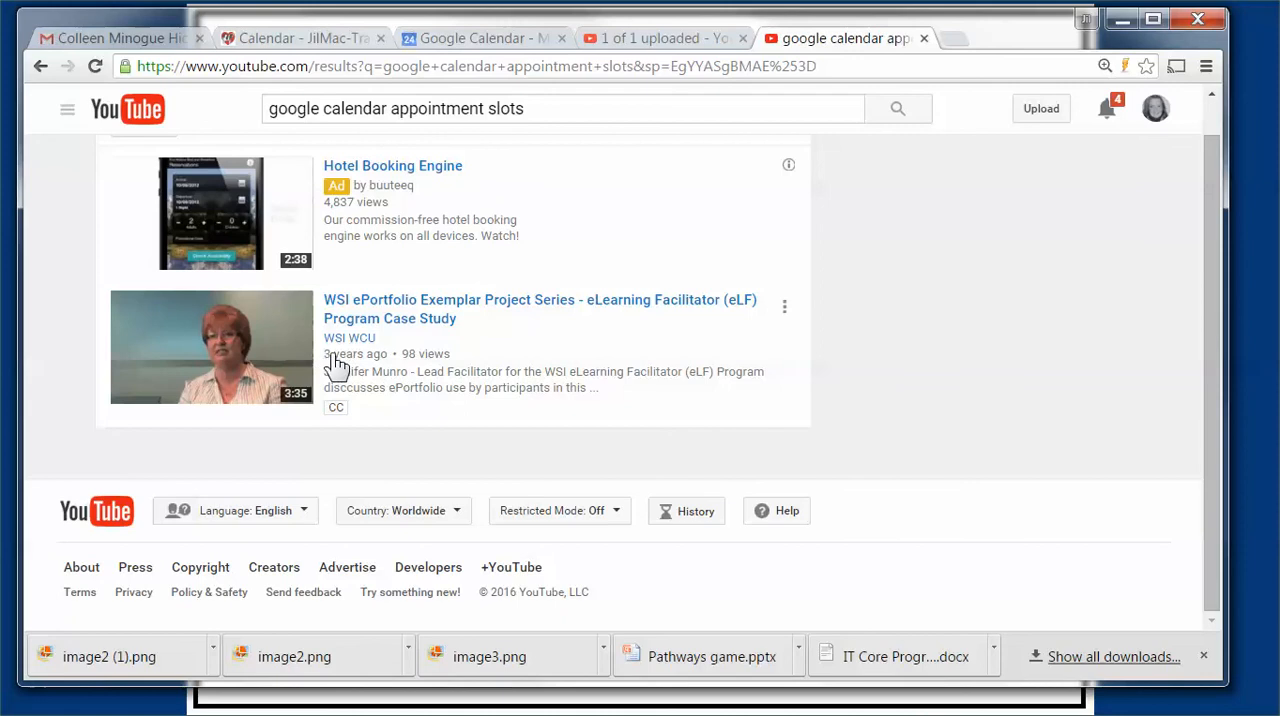
pyautogui.scroll(1, 200, 250)
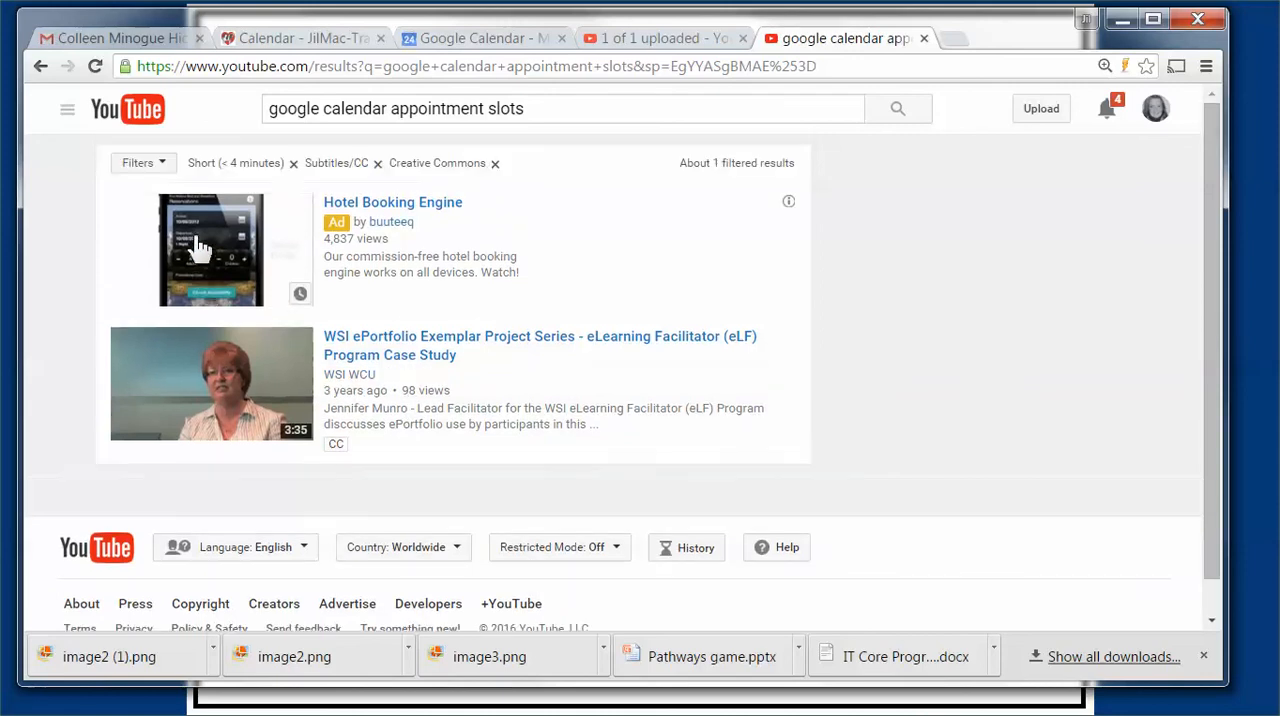
# Step: Remove the Creative Commons filter and look through the short, captioned videos
pyautogui.click(141, 165)
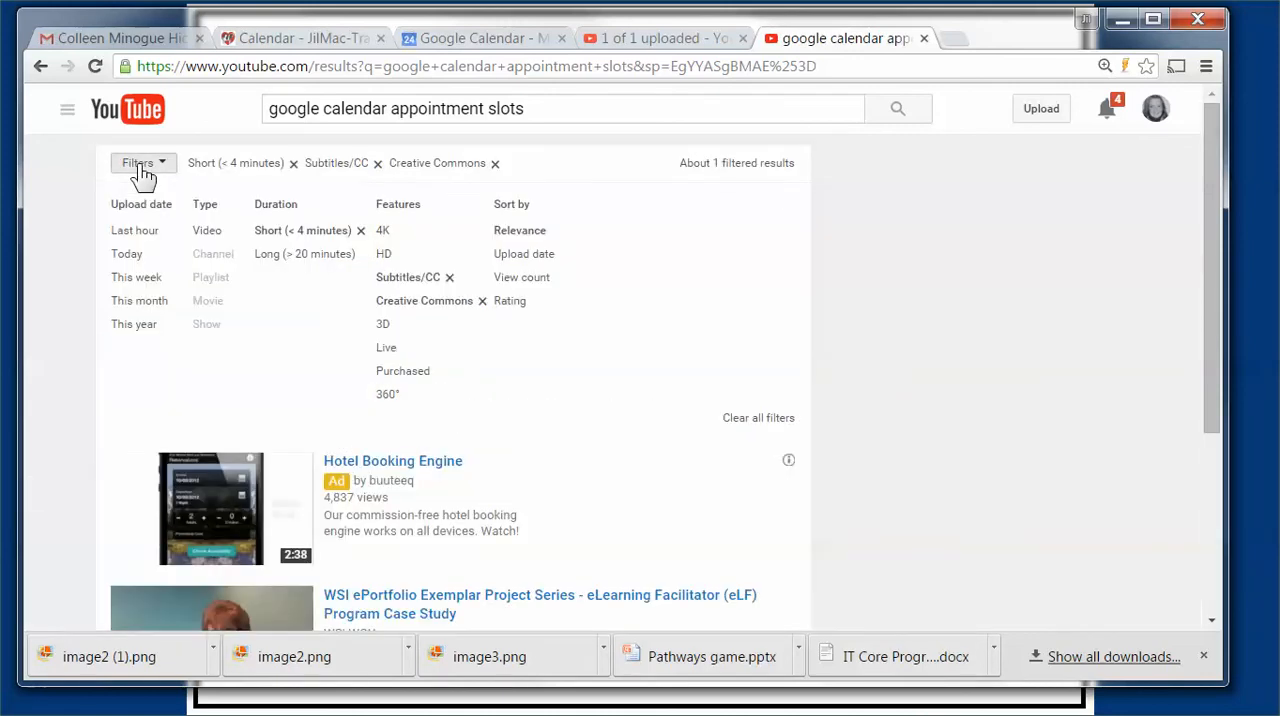
pyautogui.click(494, 164)
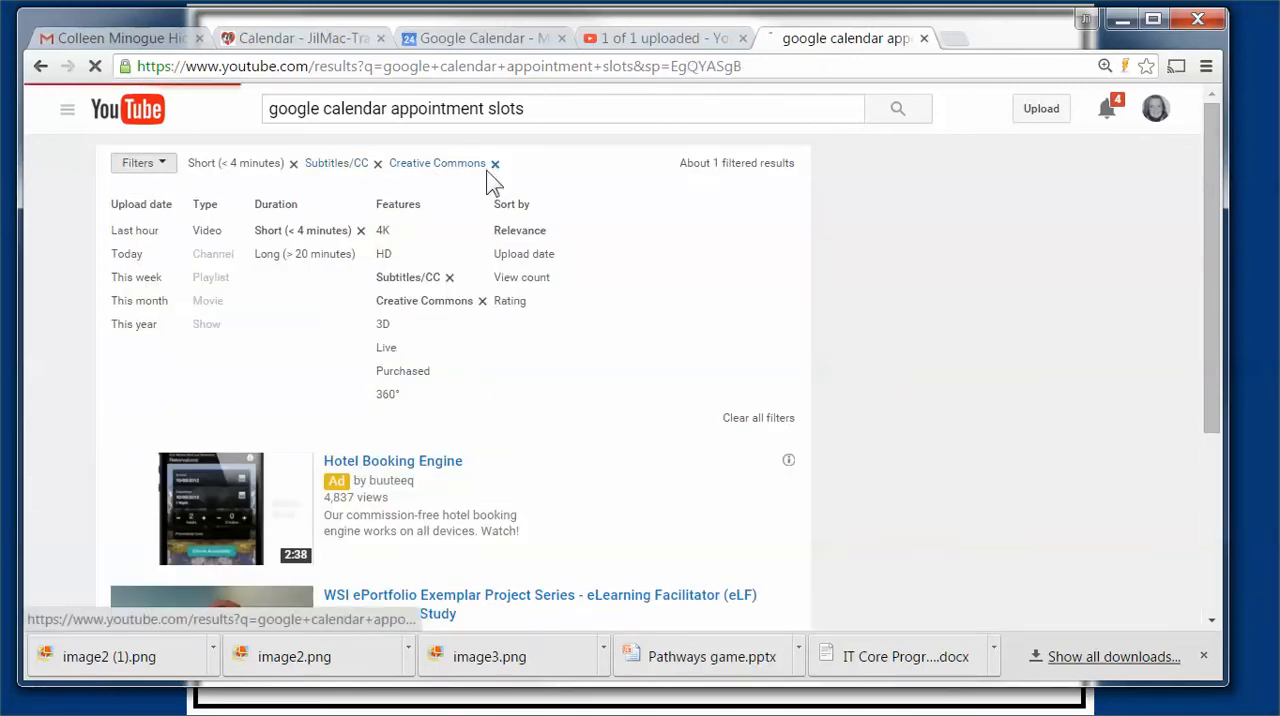
pyautogui.scroll(-5, 380, 365)
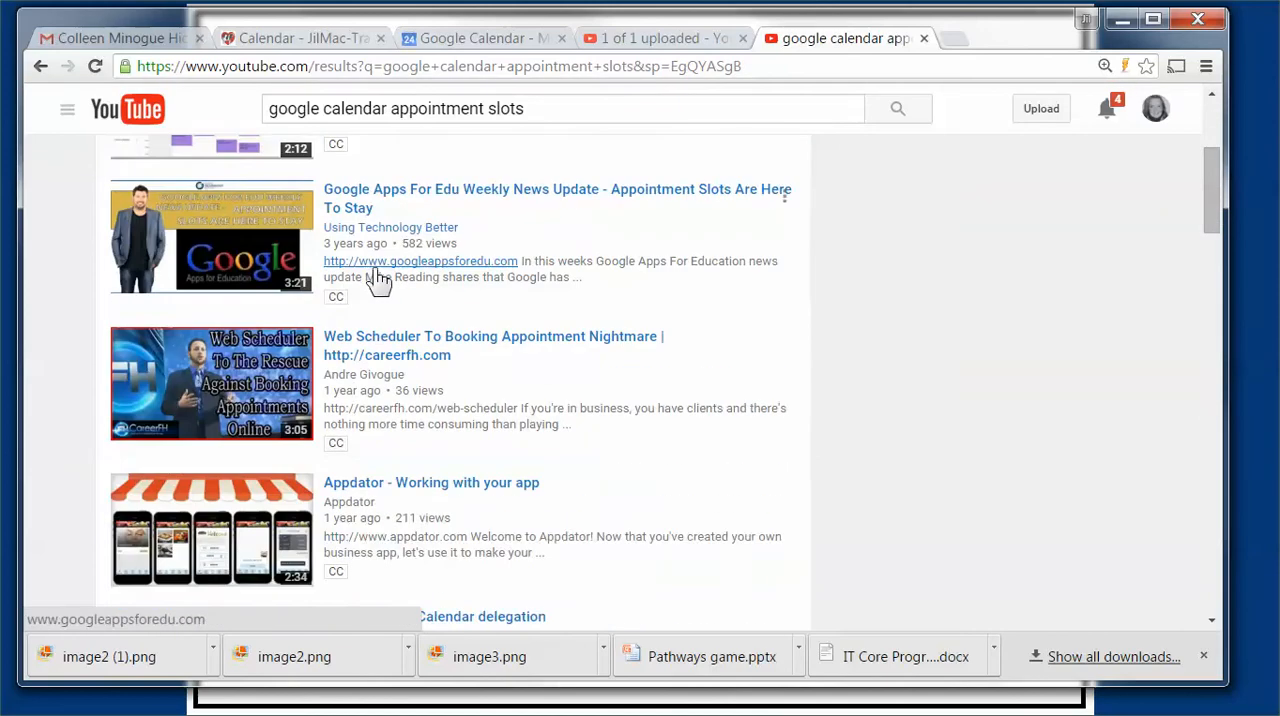
pyautogui.scroll(-2, 380, 365)
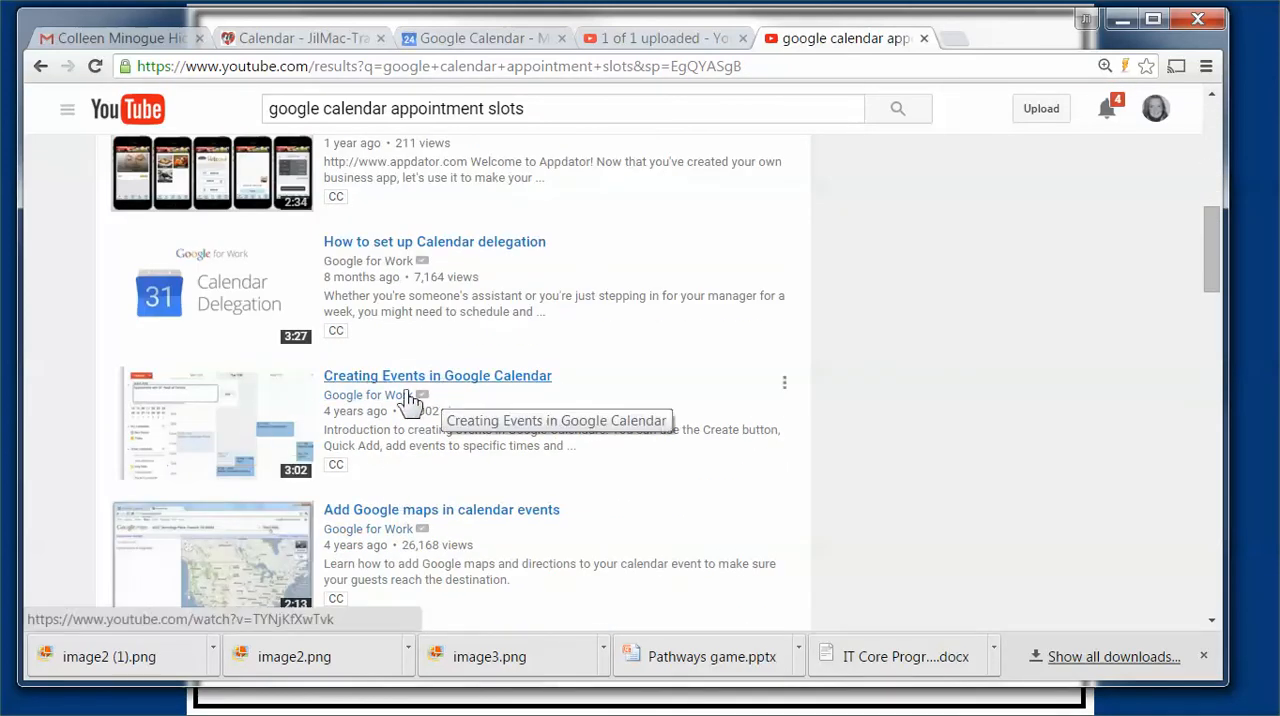
pyautogui.scroll(7, 345, 380)
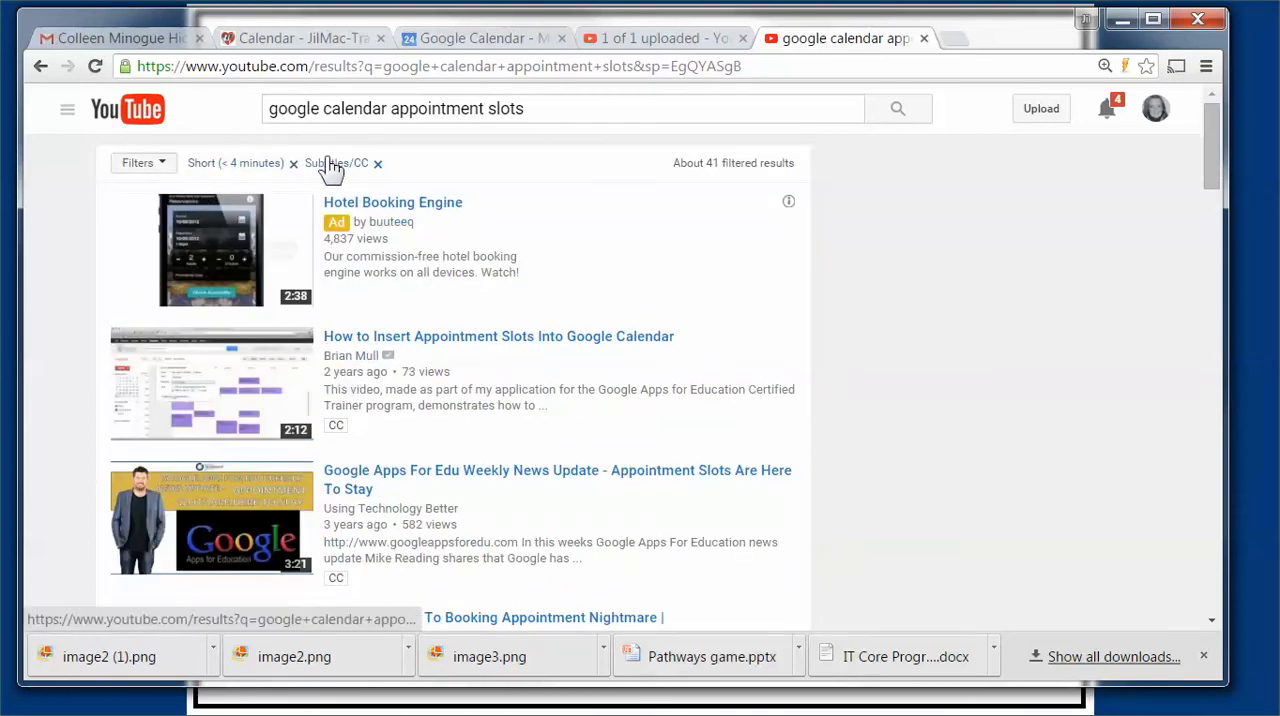
# Step: Narrow the short, captioned results to videos uploaded This year
pyautogui.click(141, 164)
pyautogui.click(127, 256)
pyautogui.click(134, 325)
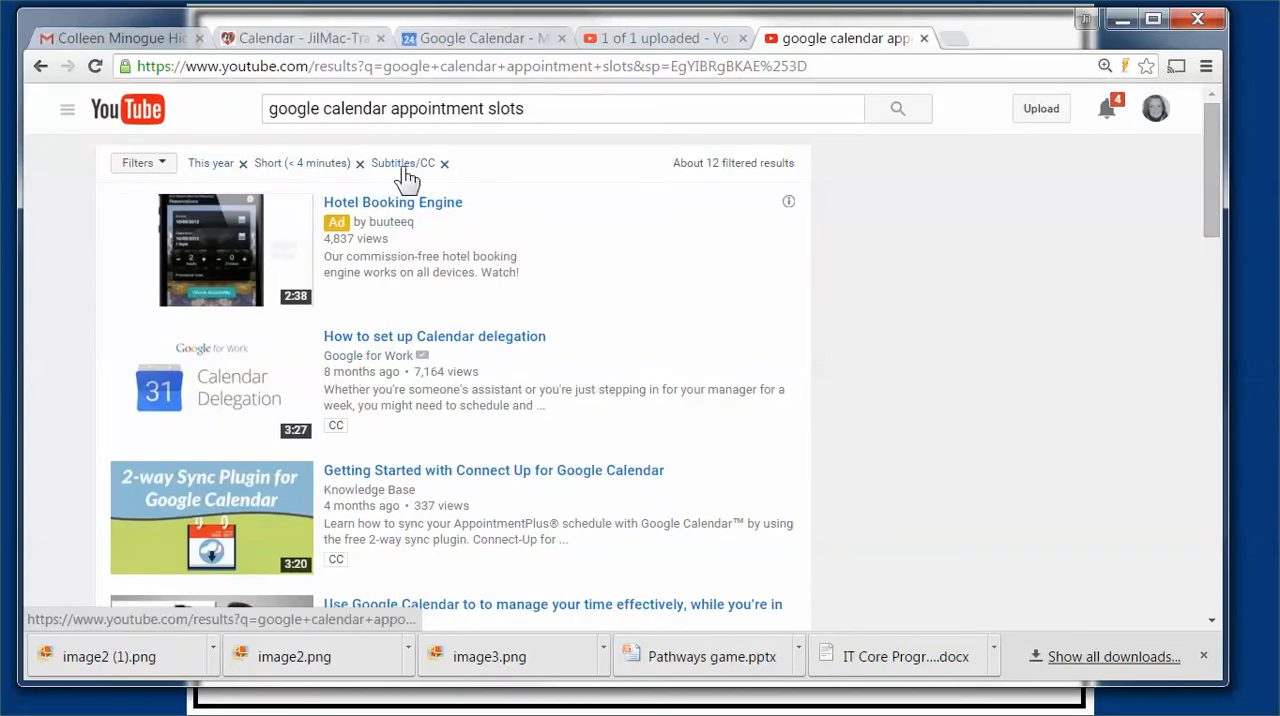
# Step: Examine this year's short, captioned videos for relevance to appointment slots, and go back to the results without the upload date filter
pyautogui.scroll(-1, 583, 251)
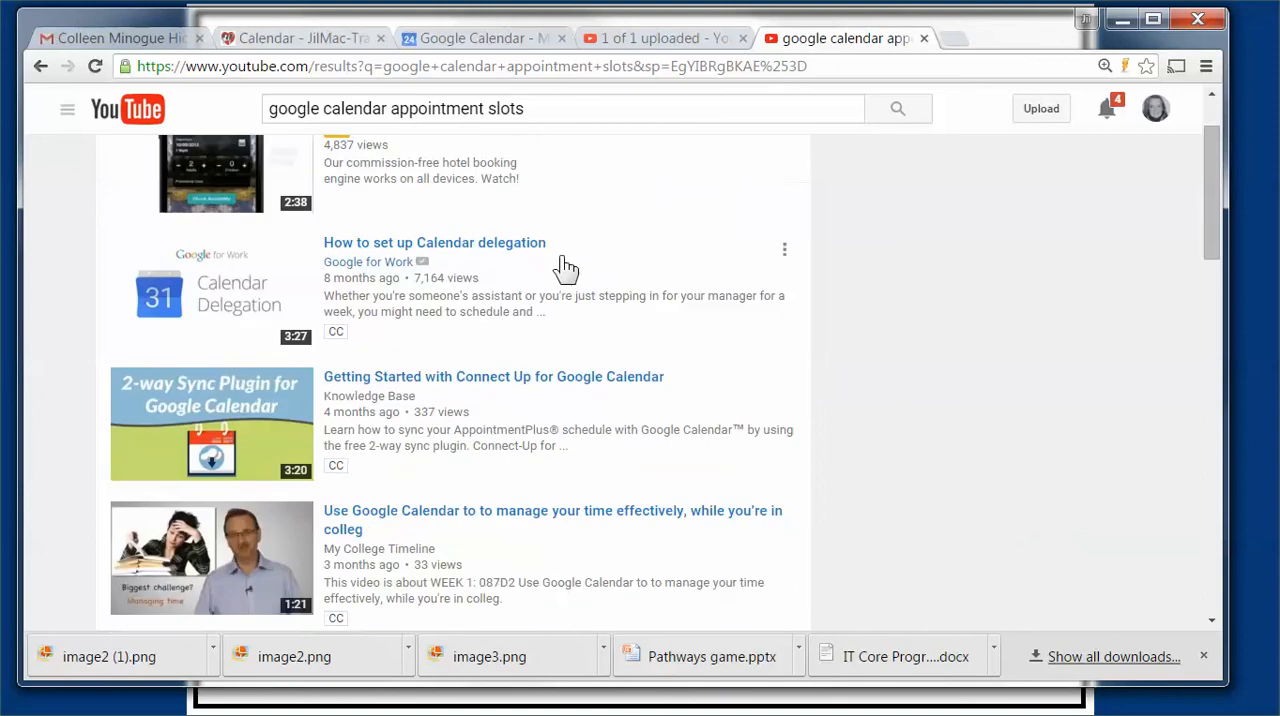
pyautogui.scroll(-1, 522, 380)
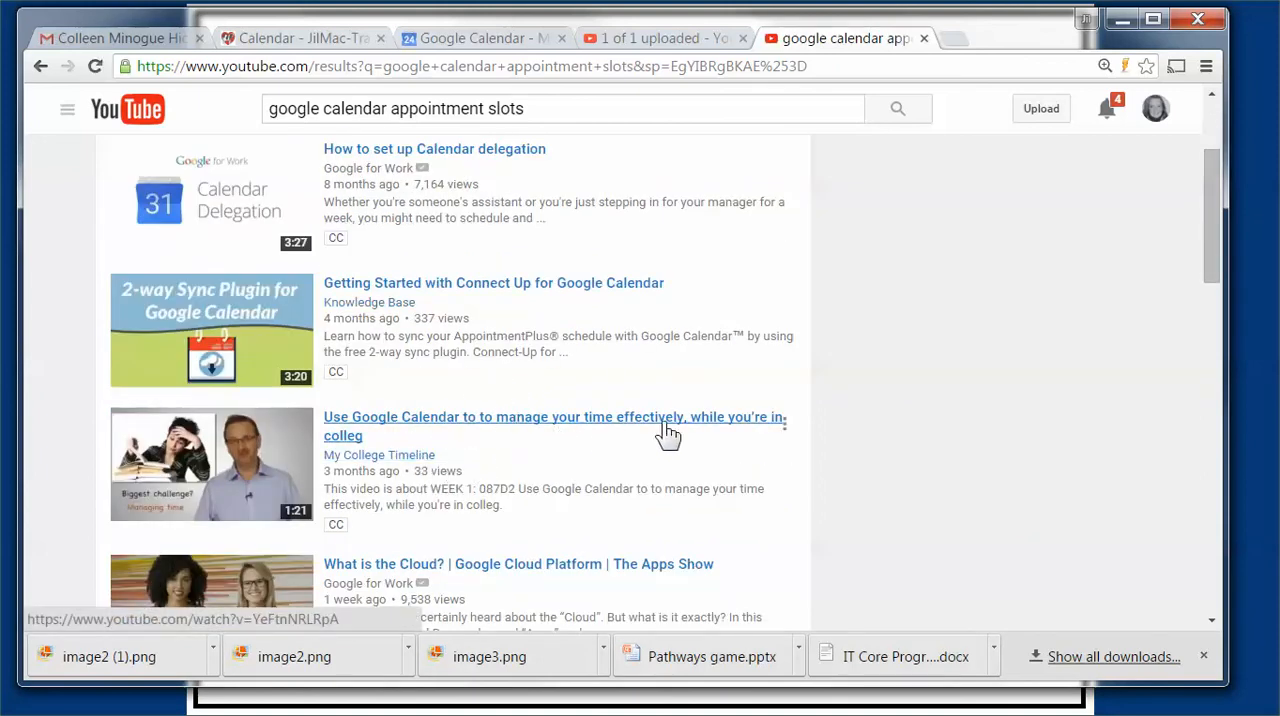
pyautogui.scroll(-1, 630, 458)
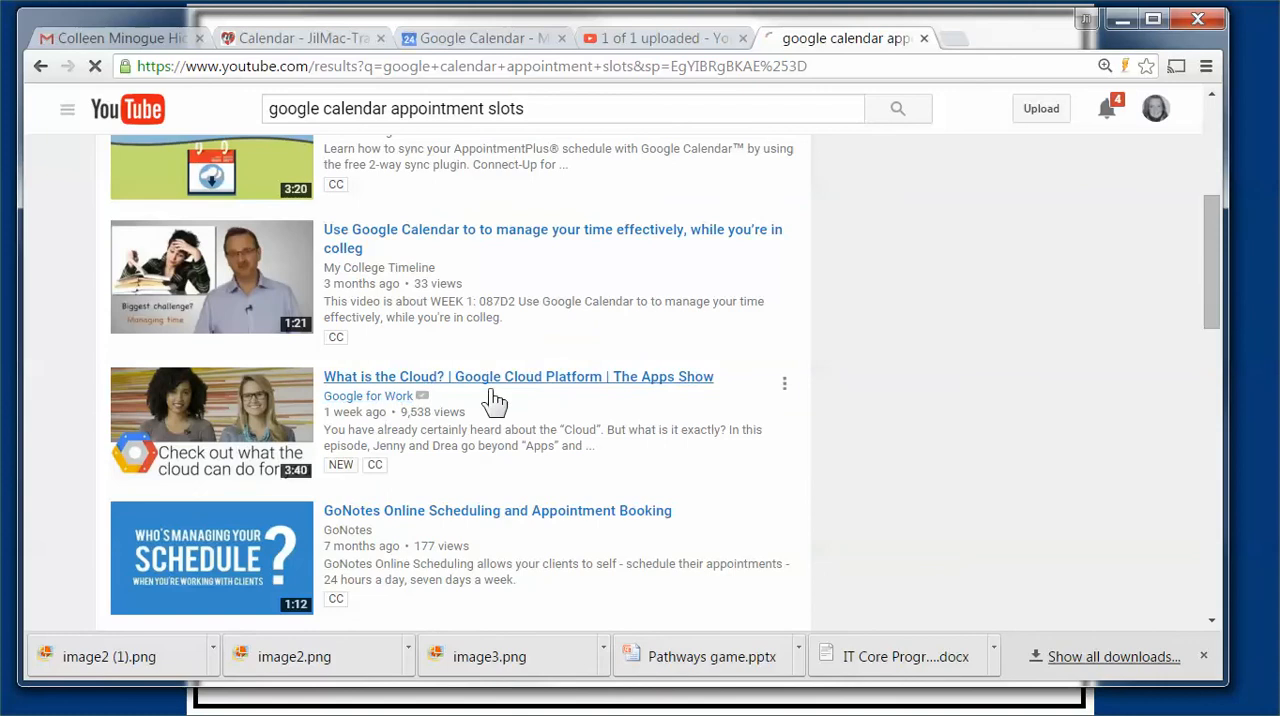
pyautogui.scroll(-2, 495, 410)
pyautogui.scroll(-1, 508, 432)
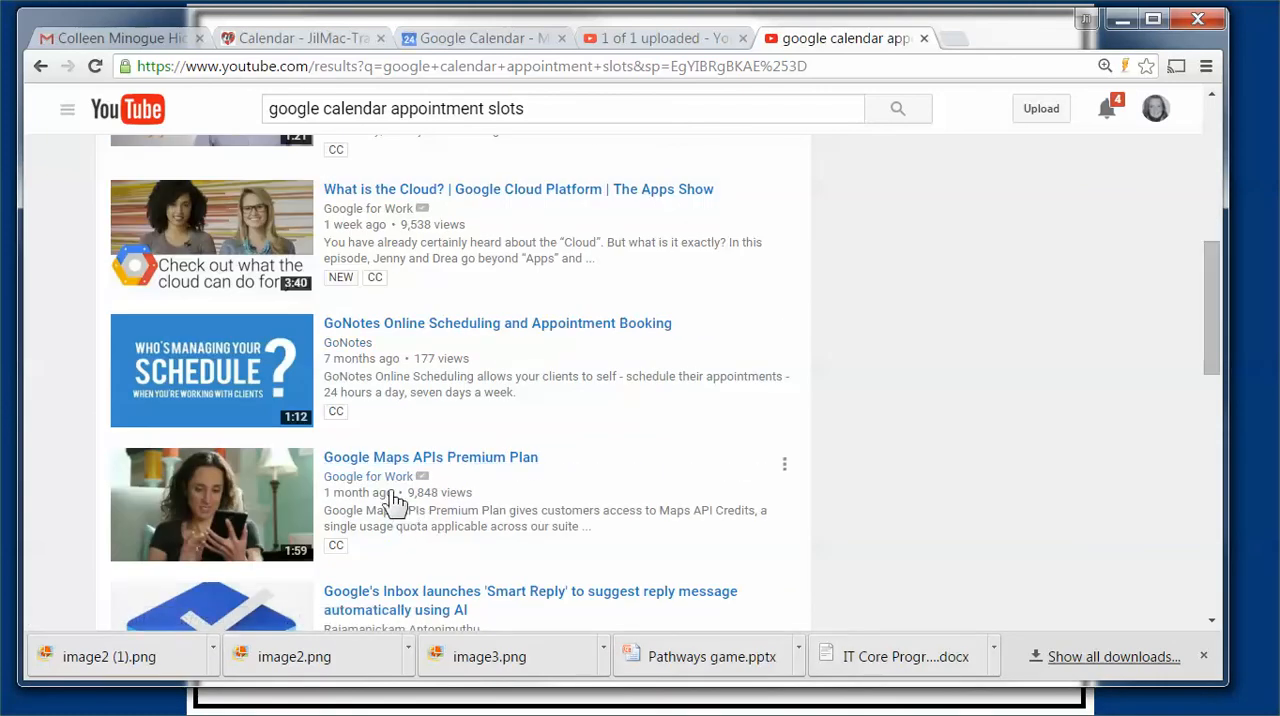
pyautogui.scroll(-3, 423, 495)
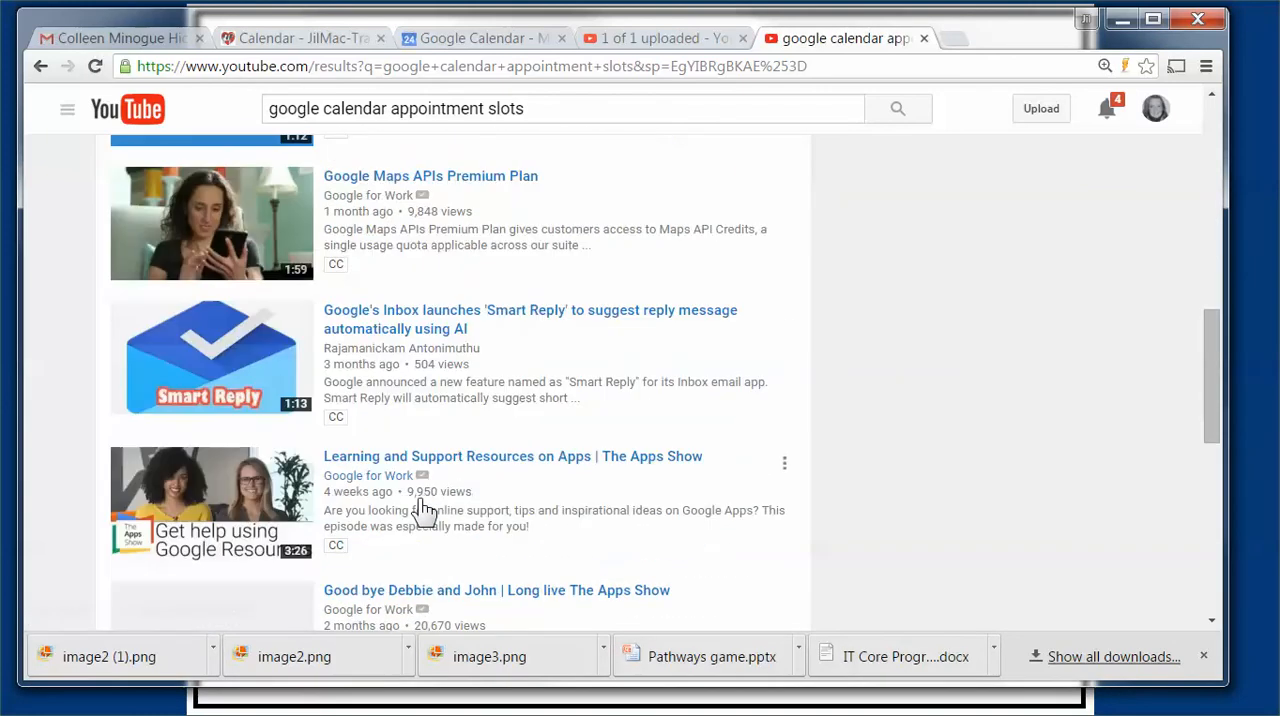
pyautogui.scroll(8, 409, 494)
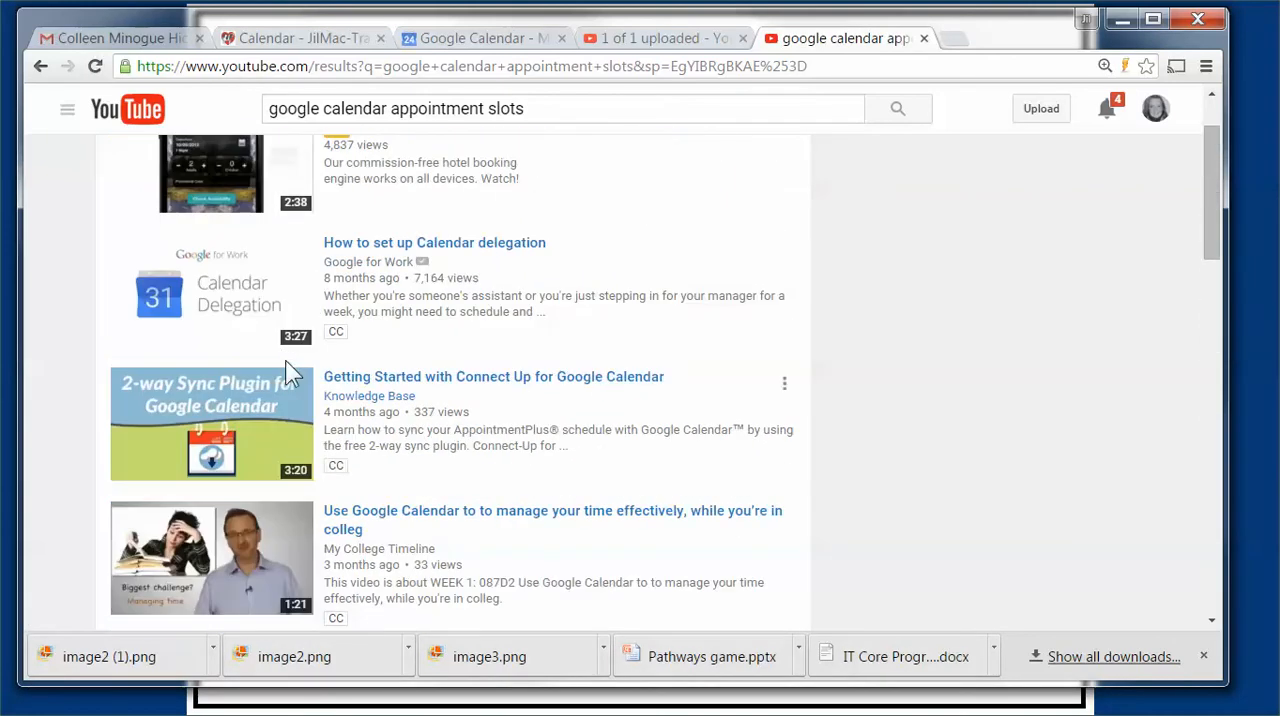
pyautogui.scroll(1, 285, 362)
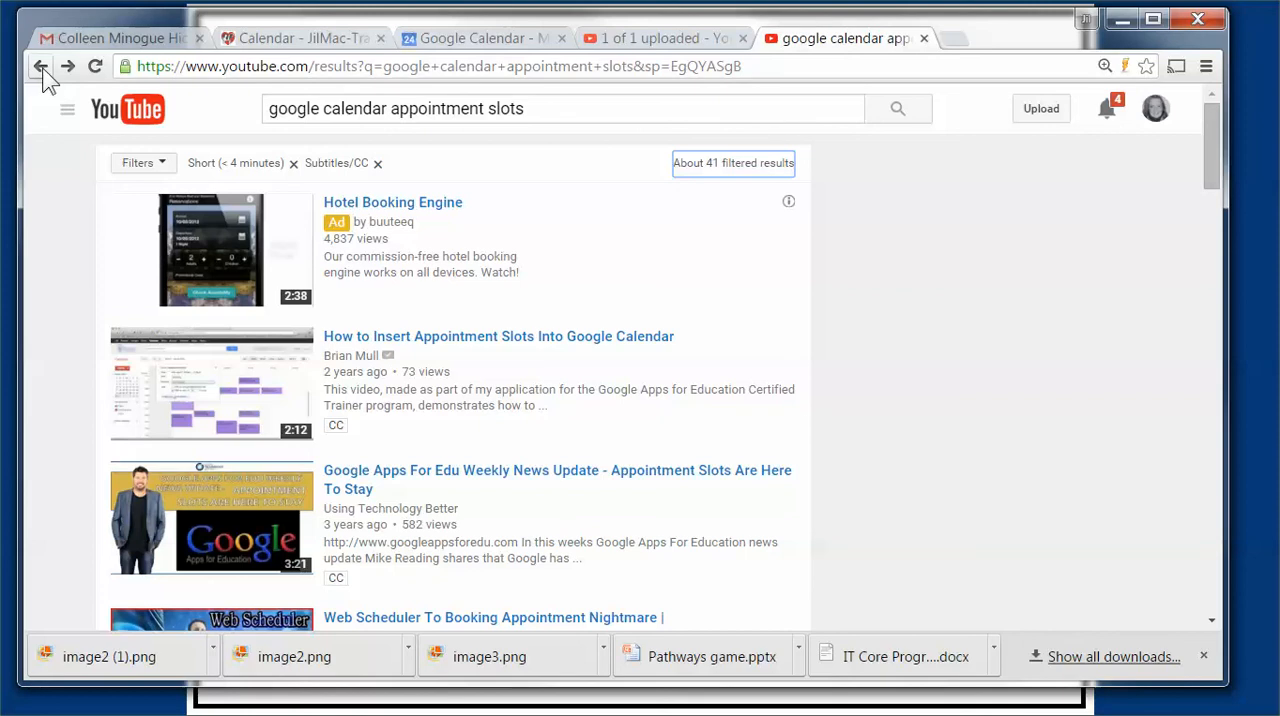
# Step: Switch back to the open Google Calendar tab showing February 2016
pyautogui.click(472, 37)
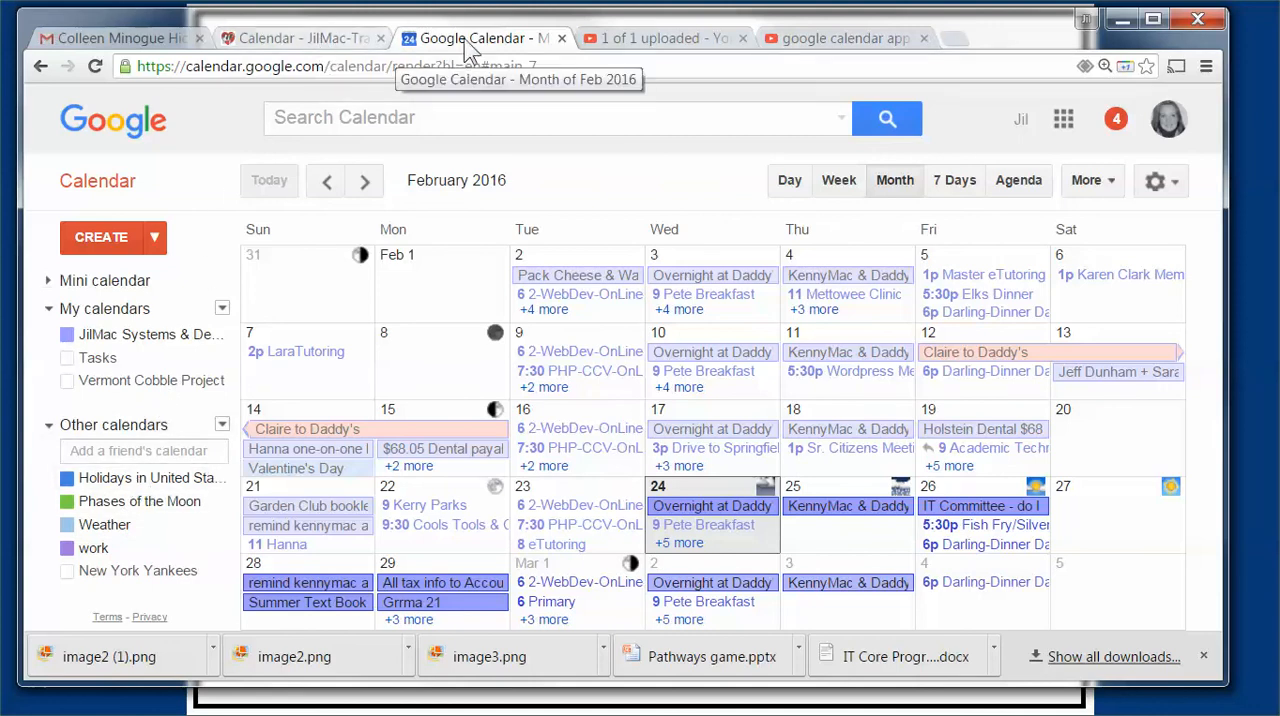
# Step: Switch to the training site tab, go to its Web-Students page and open the jilmacteachessites Google Site linked in the first row
pyautogui.click(308, 42)
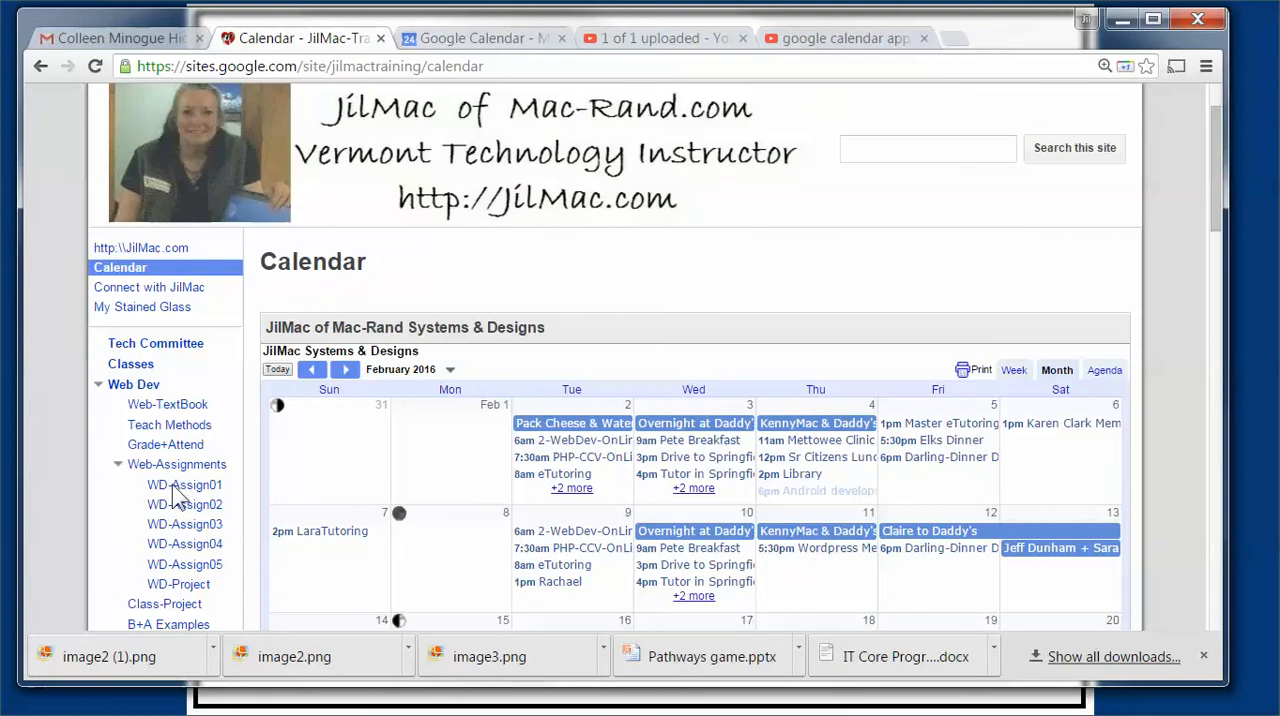
pyautogui.scroll(-3, 172, 484)
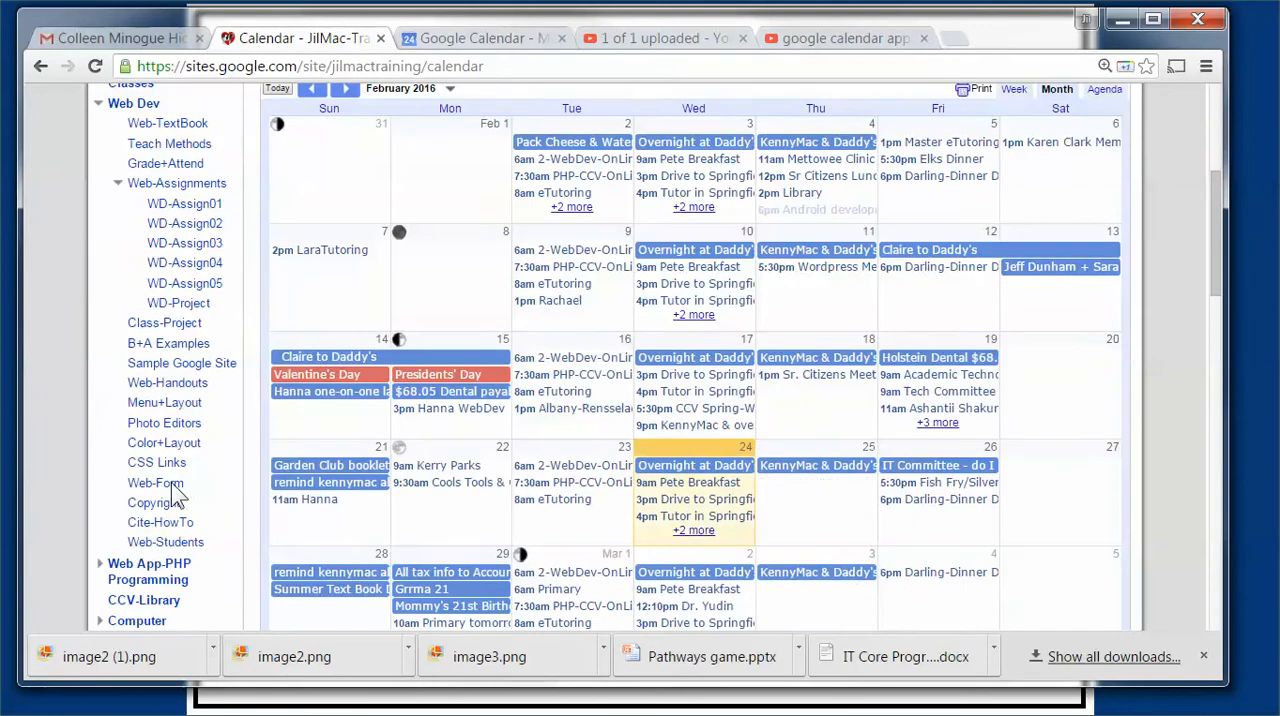
pyautogui.click(158, 545)
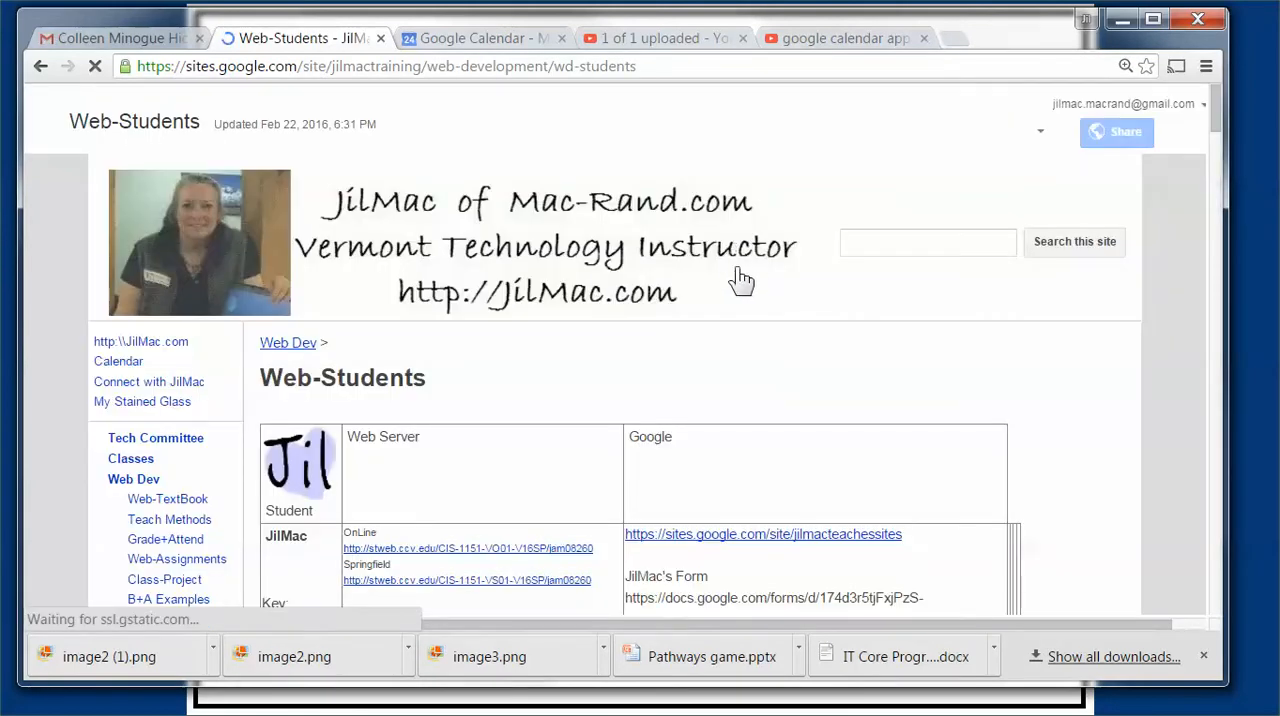
pyautogui.scroll(-1, 733, 277)
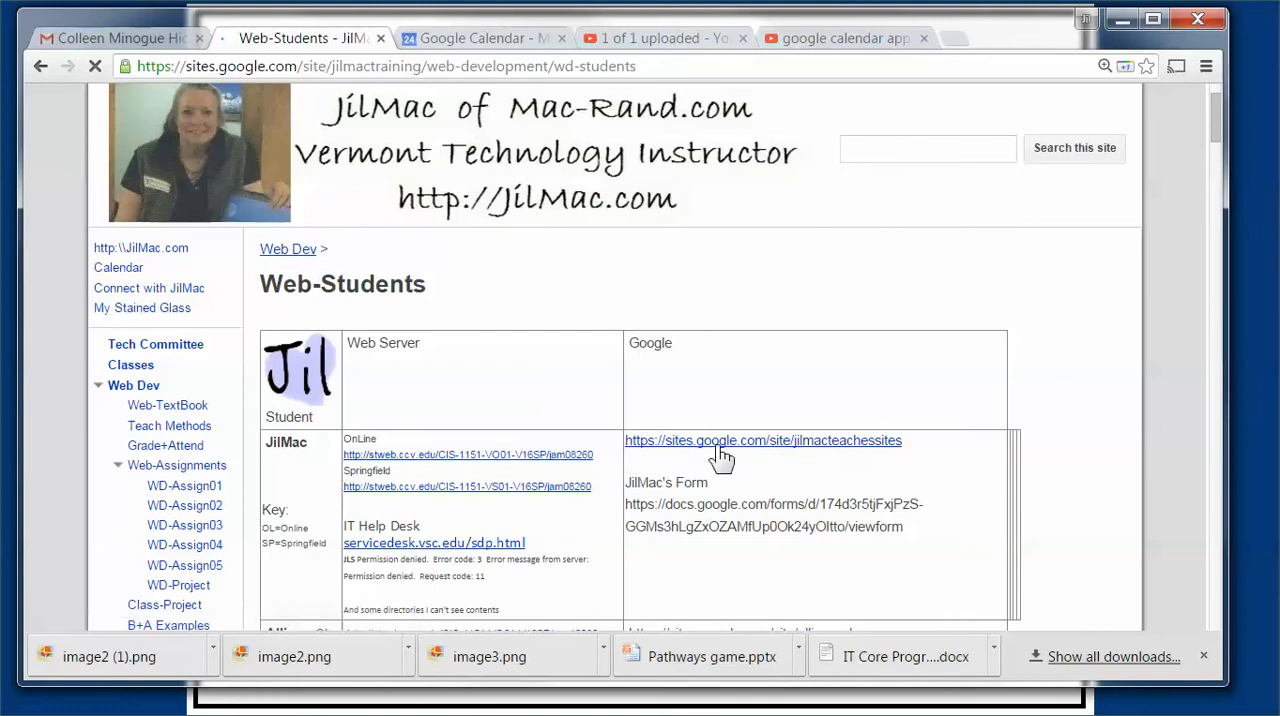
pyautogui.click(758, 442)
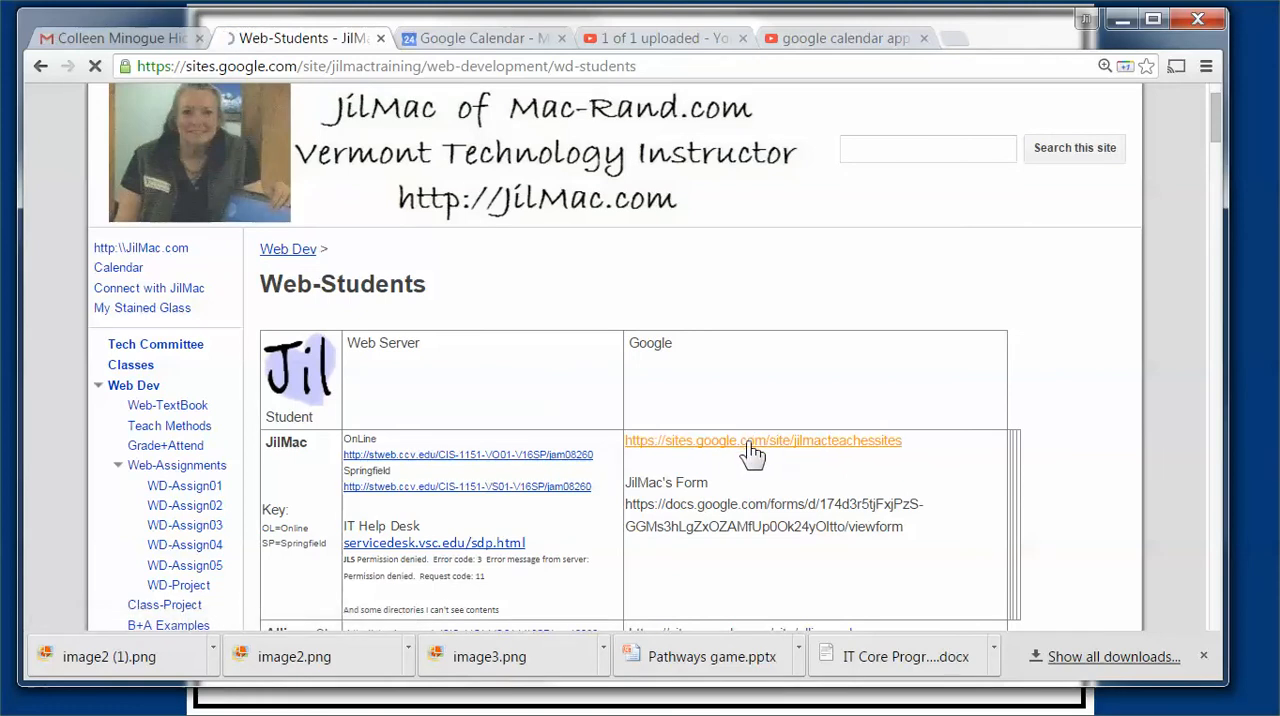
# Step: Create a new web page named Calendar in the JilMac-TeachesSITES site
pyautogui.scroll(-2, 374, 411)
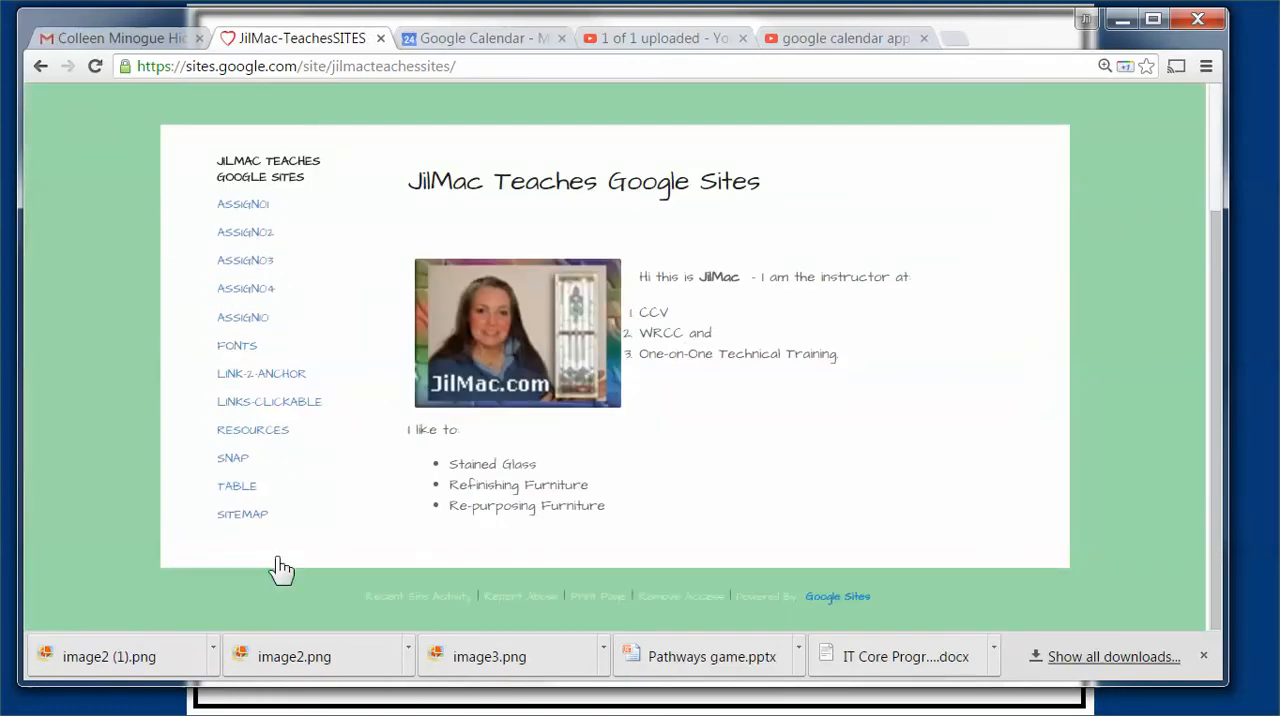
pyautogui.scroll(2, 770, 450)
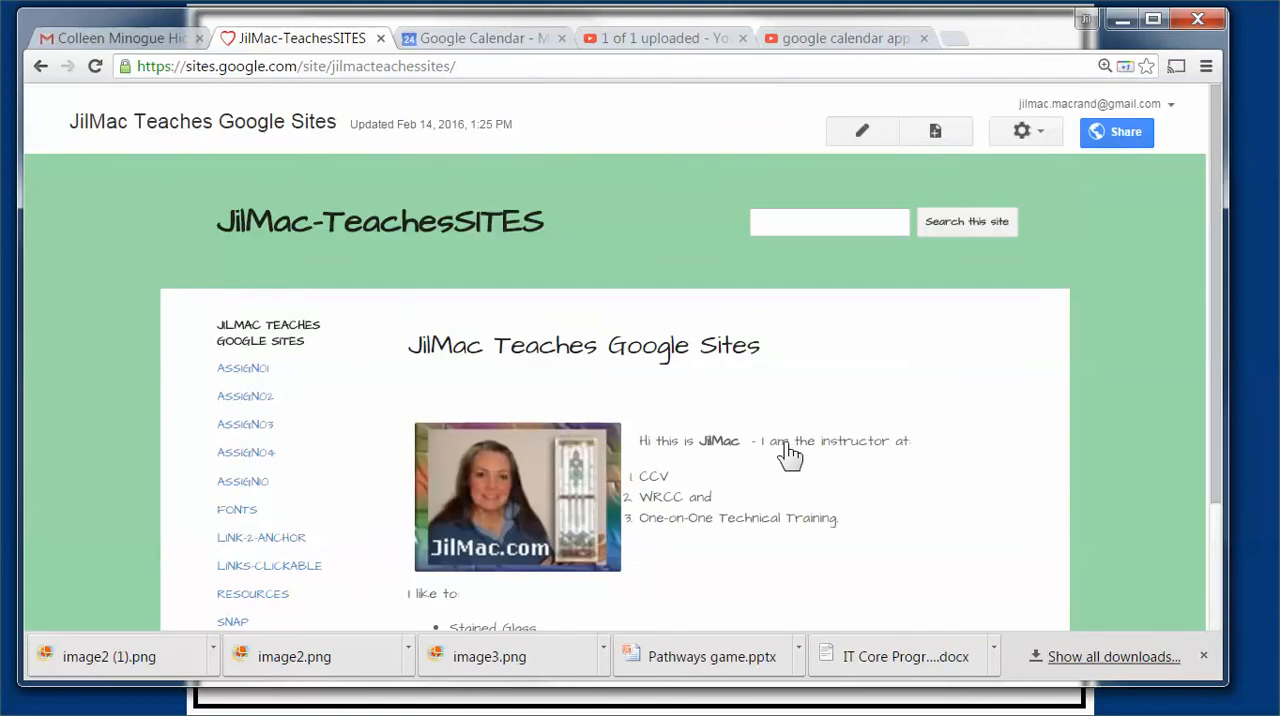
pyautogui.click(935, 137)
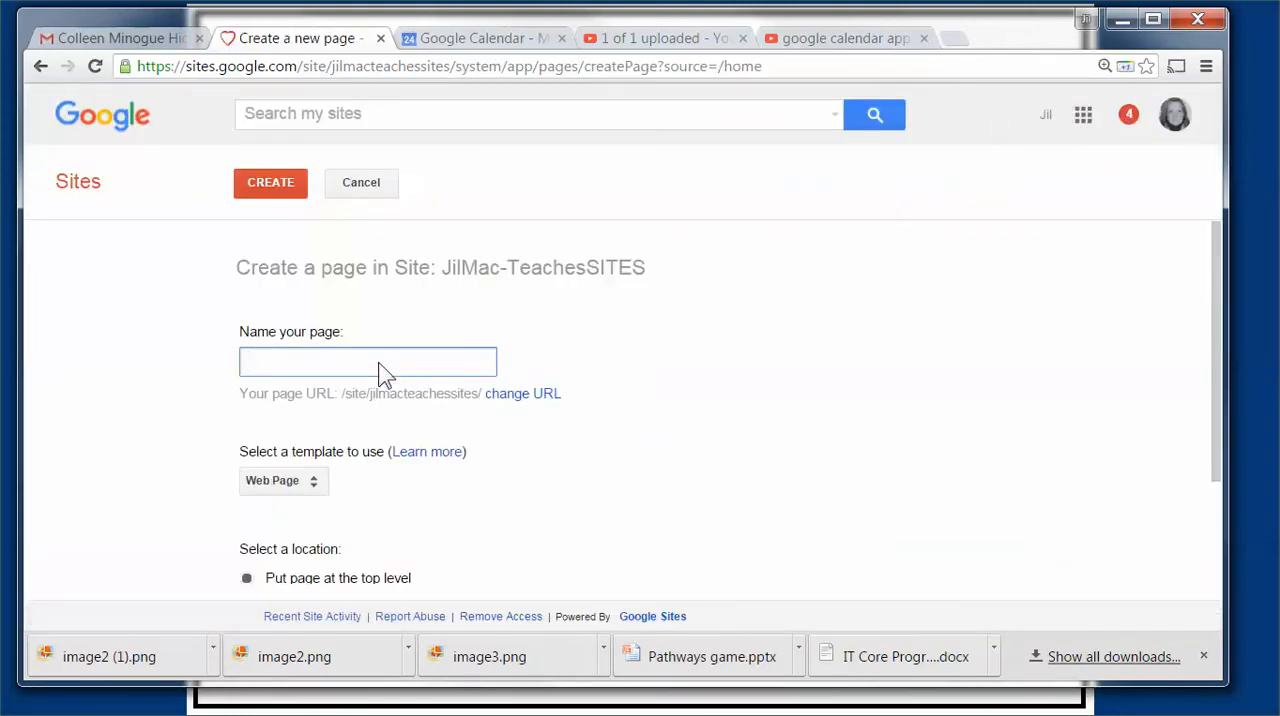
pyautogui.write('Calendar')
pyautogui.click(275, 190)
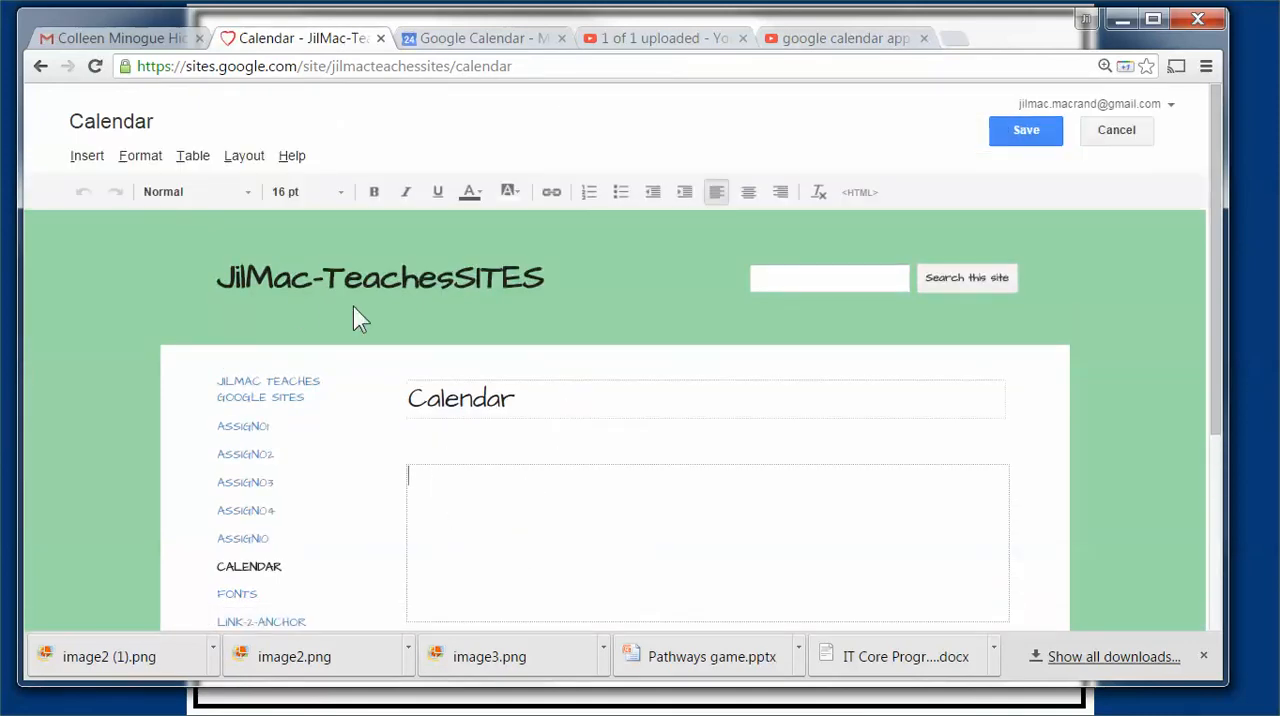
# Step: Insert the JilMac Systems & Designs Google calendar into the page body, accepting the default display options
pyautogui.click(86, 157)
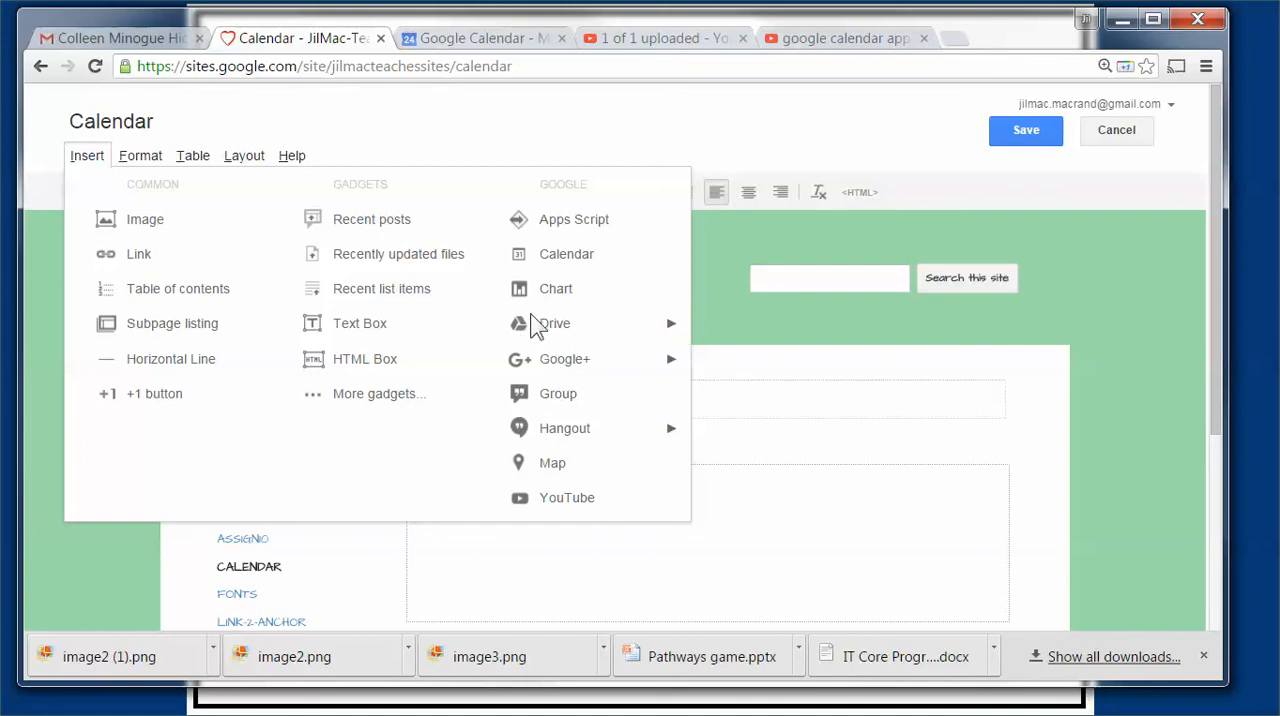
pyautogui.click(555, 256)
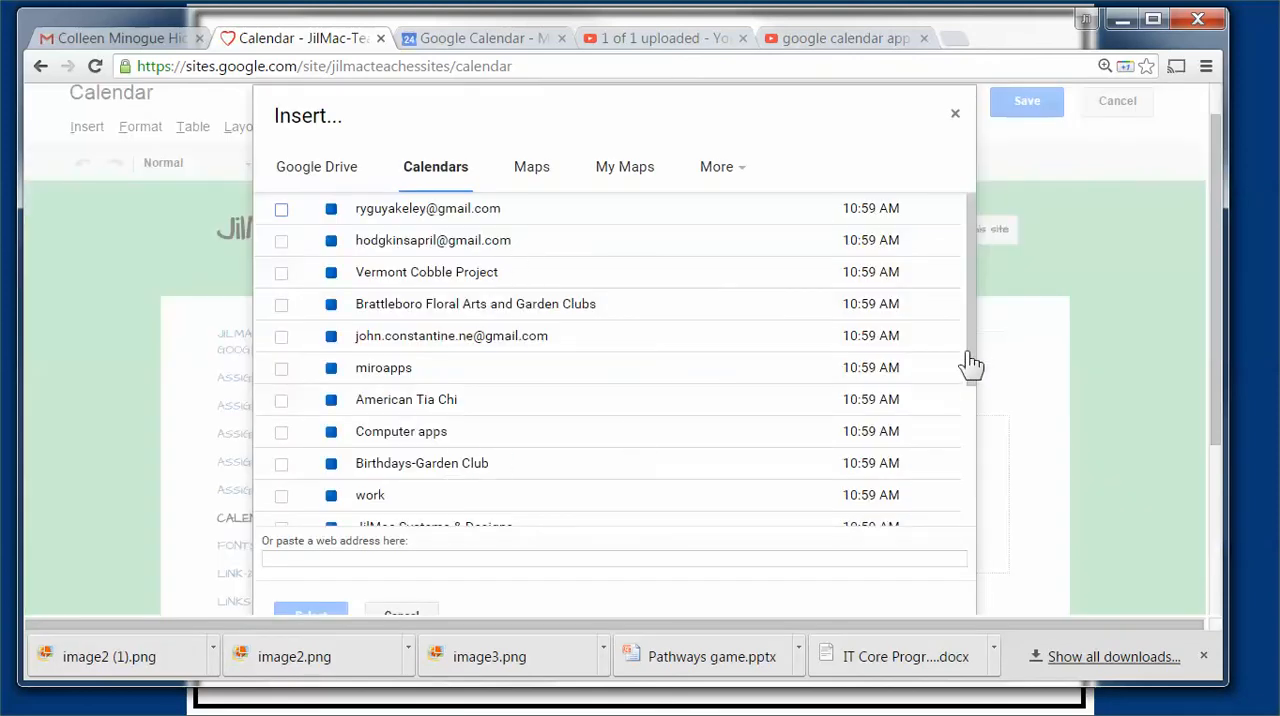
pyautogui.scroll(-3, 971, 471)
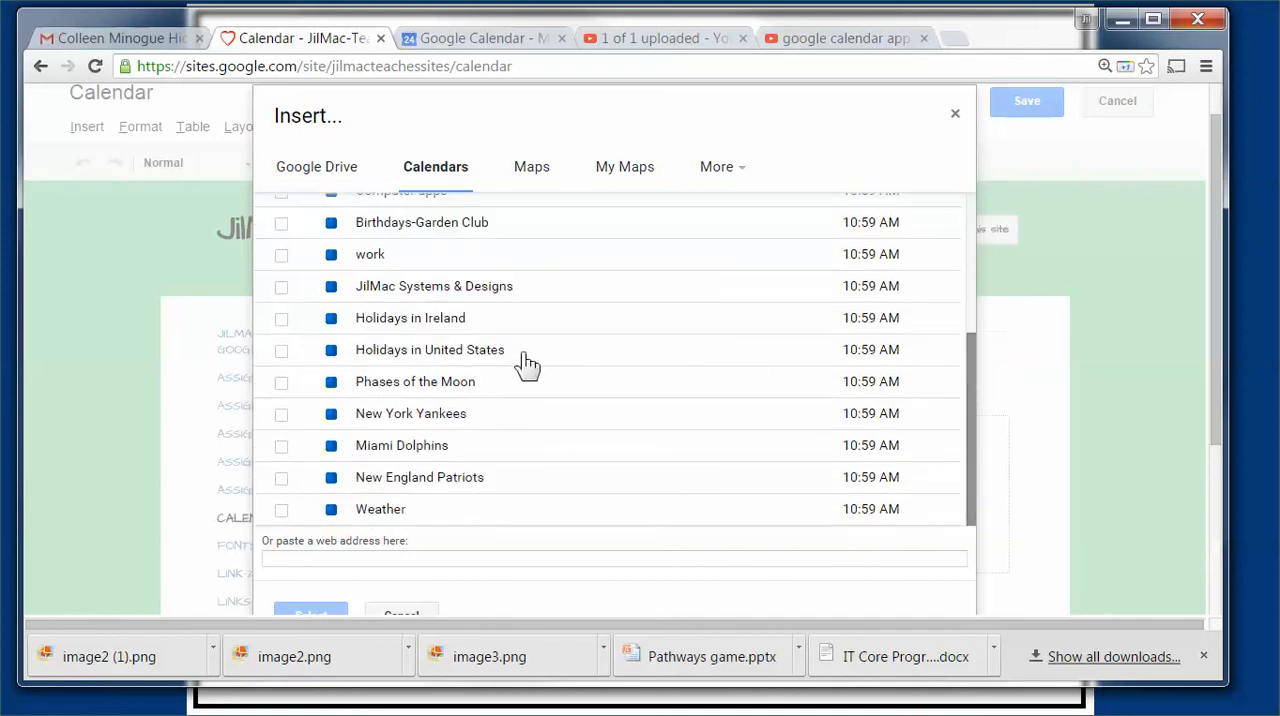
pyautogui.scroll(3, 458, 321)
pyautogui.scroll(-4, 456, 321)
pyautogui.click(372, 290)
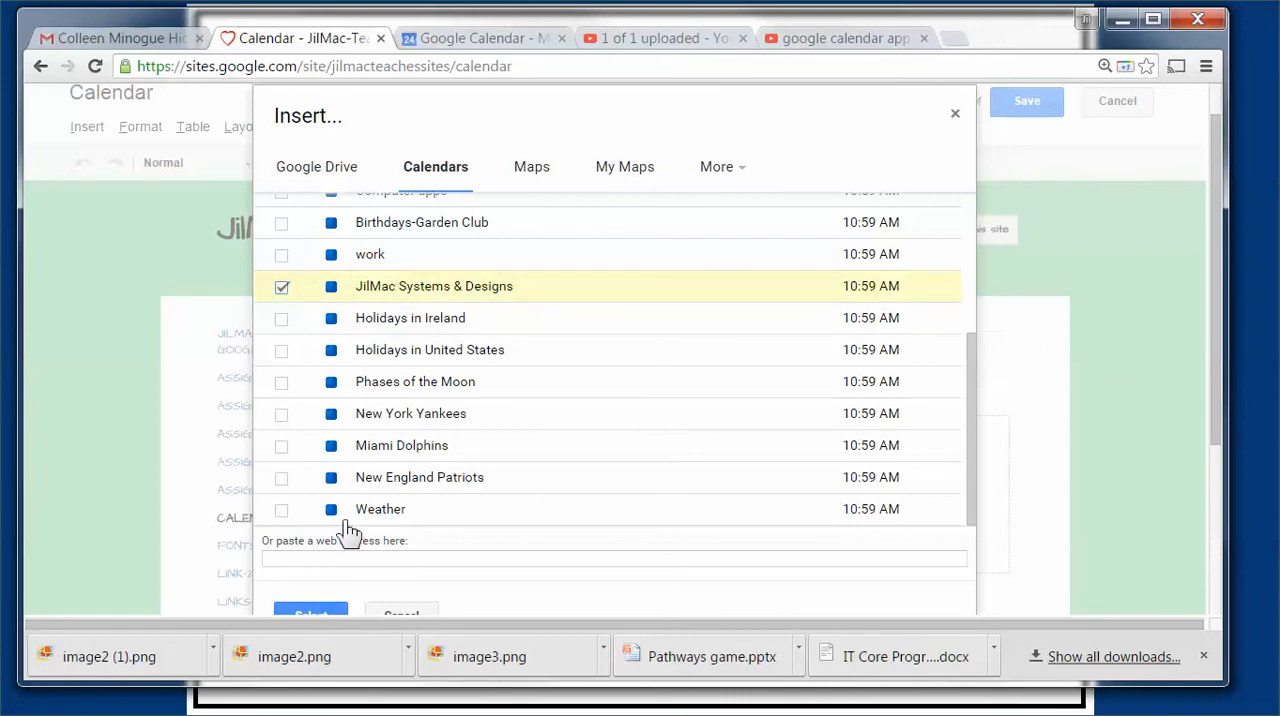
pyautogui.click(322, 613)
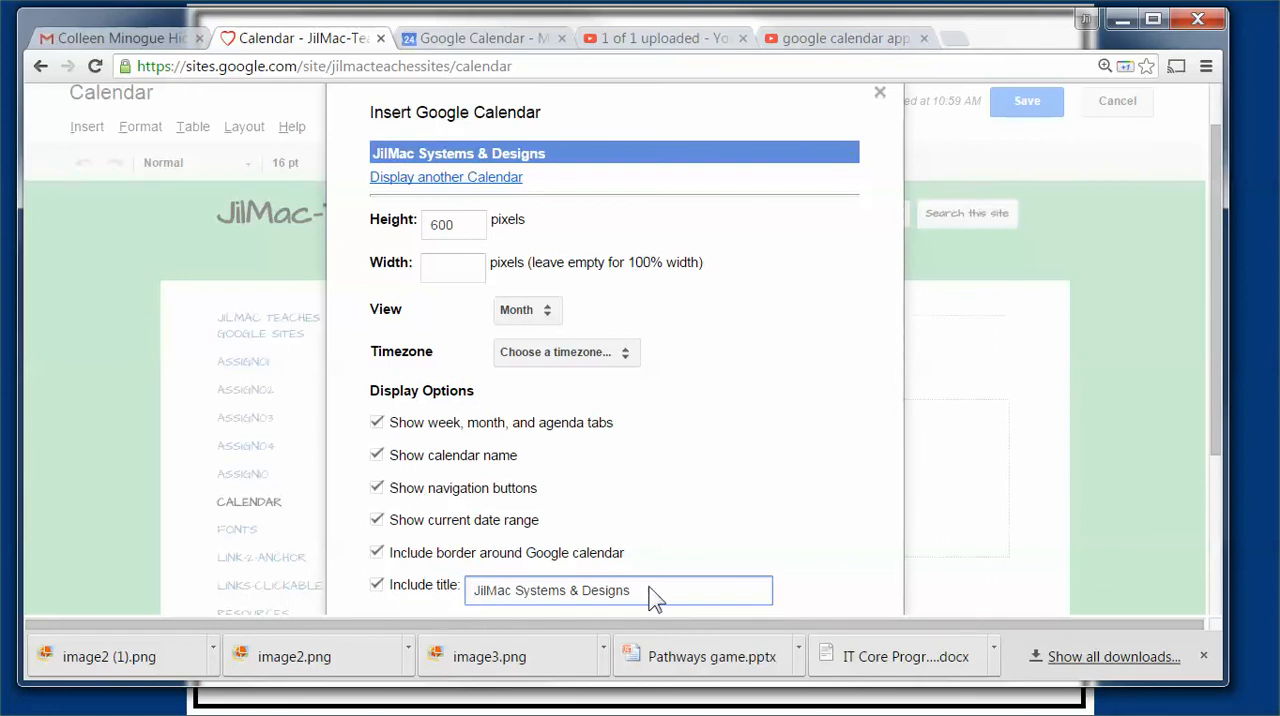
pyautogui.scroll(-3, 655, 580)
pyautogui.click(393, 394)
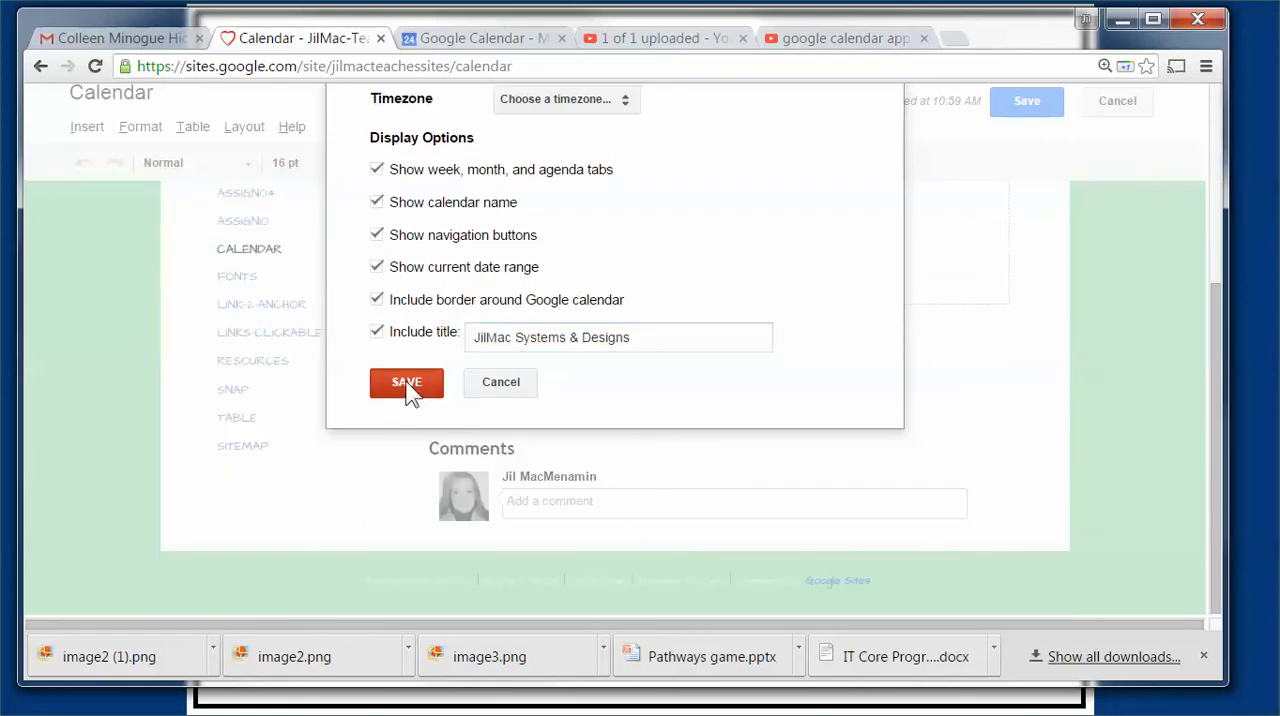
# Step: Save the Calendar page and look over the embedded February 2016 calendar
pyautogui.scroll(3, 588, 398)
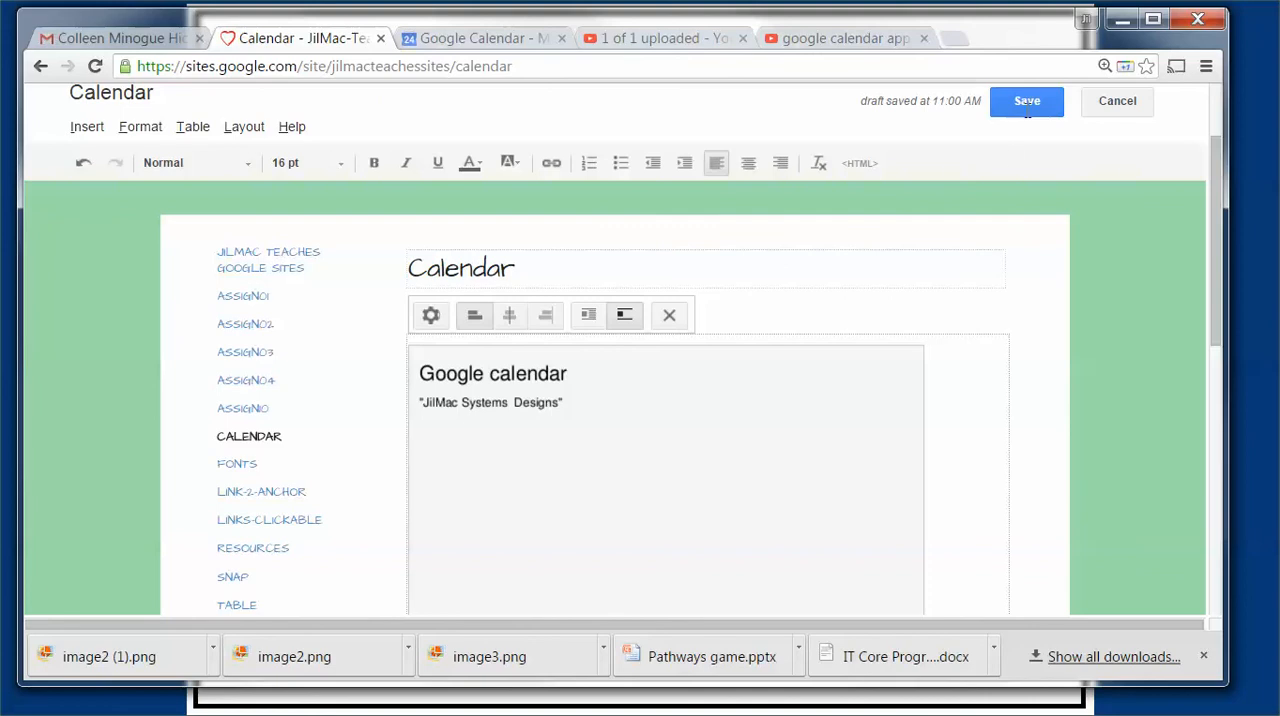
pyautogui.scroll(-10, 997, 314)
pyautogui.scroll(10, 995, 354)
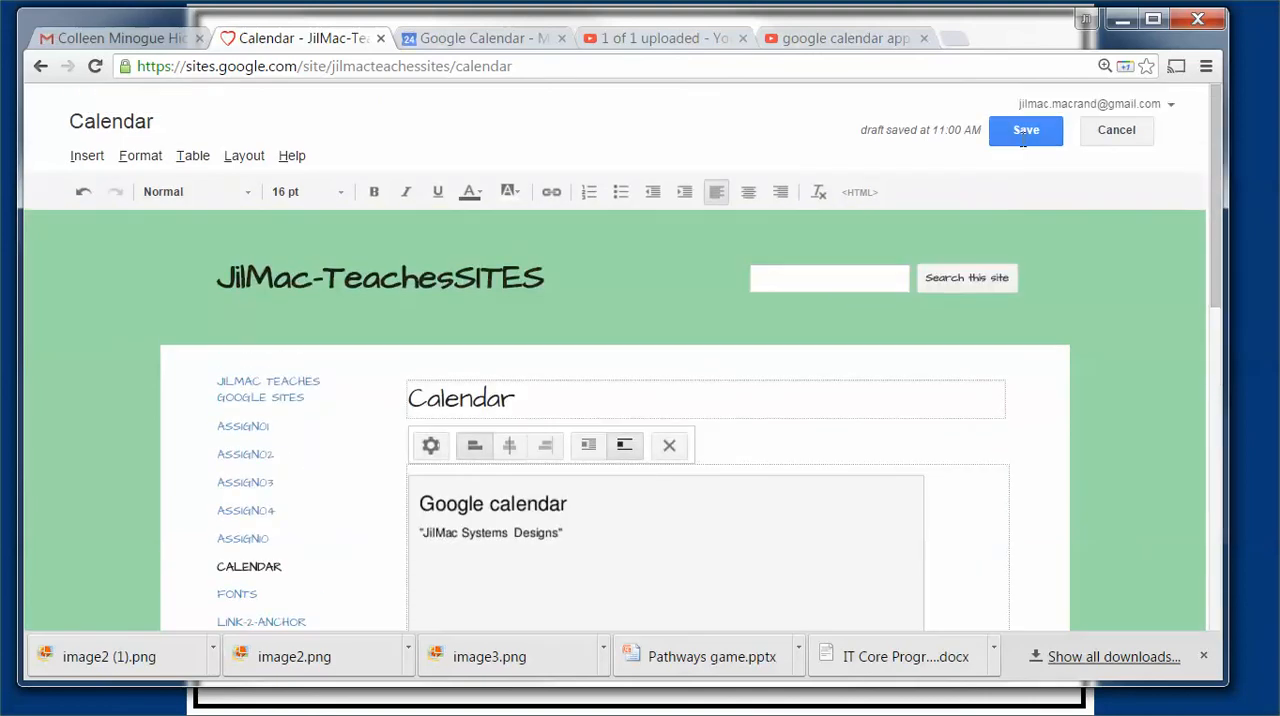
pyautogui.click(1024, 130)
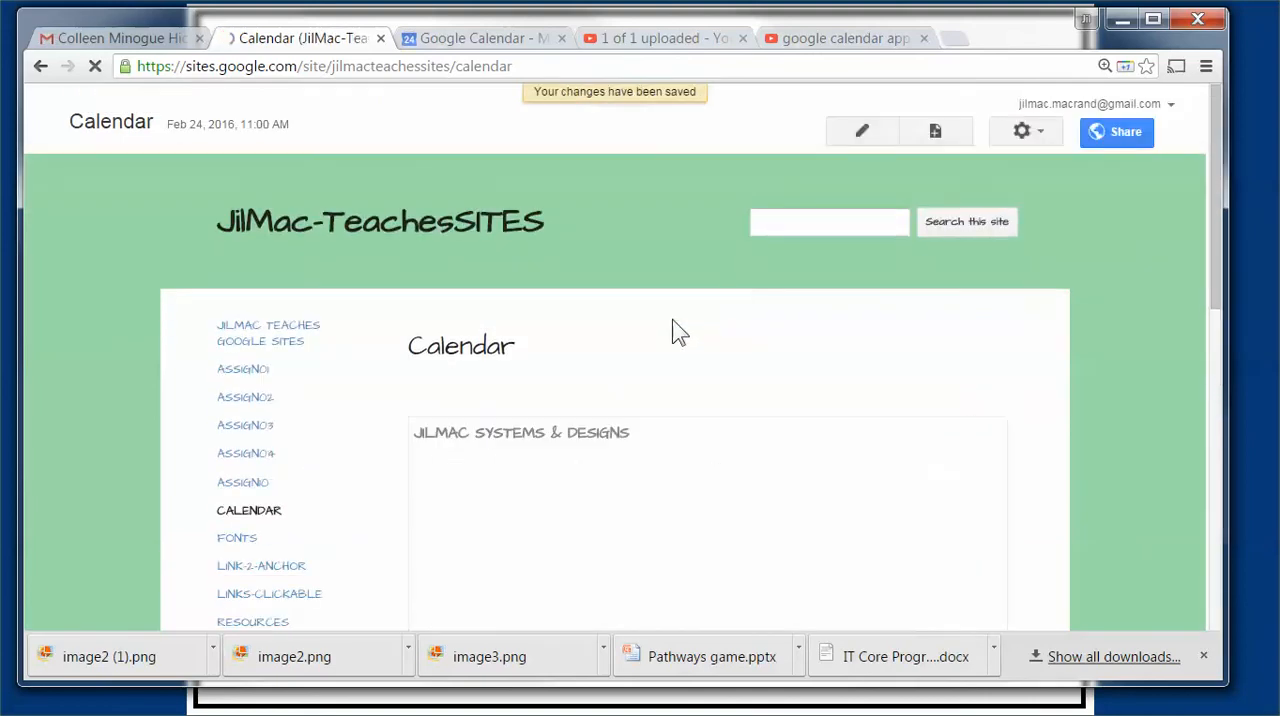
pyautogui.scroll(-2, 535, 574)
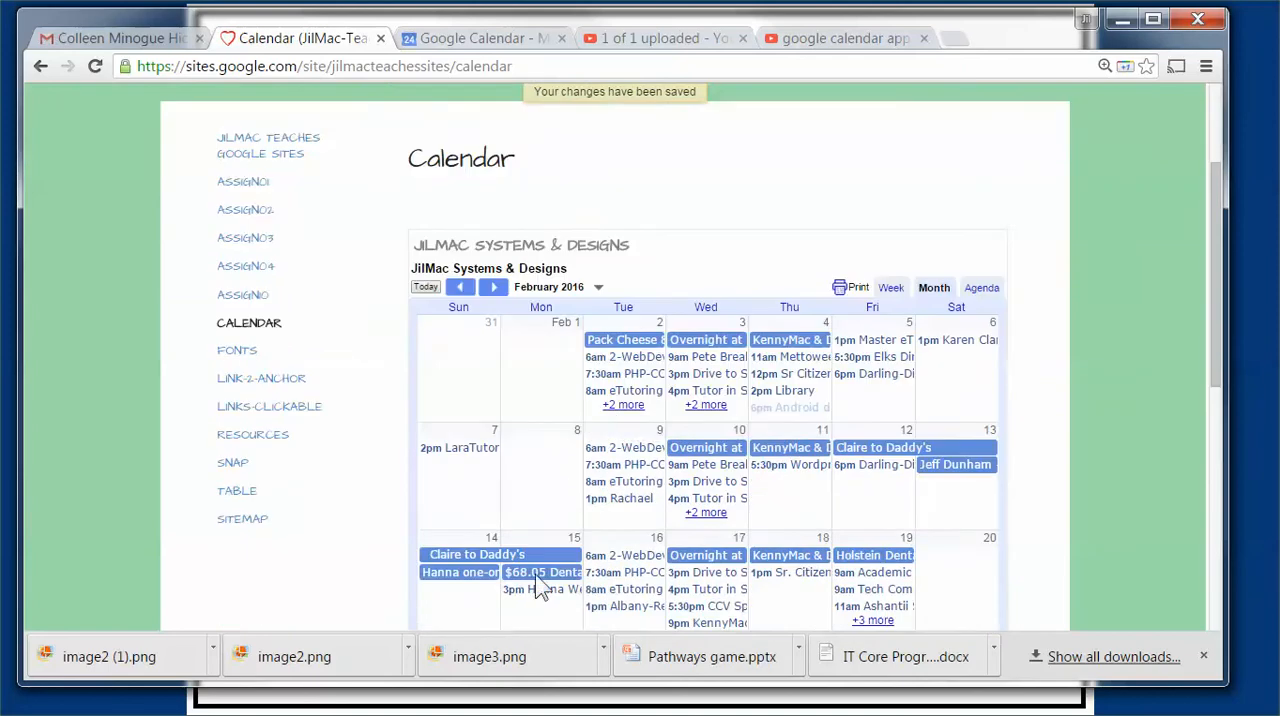
pyautogui.scroll(-3, 567, 515)
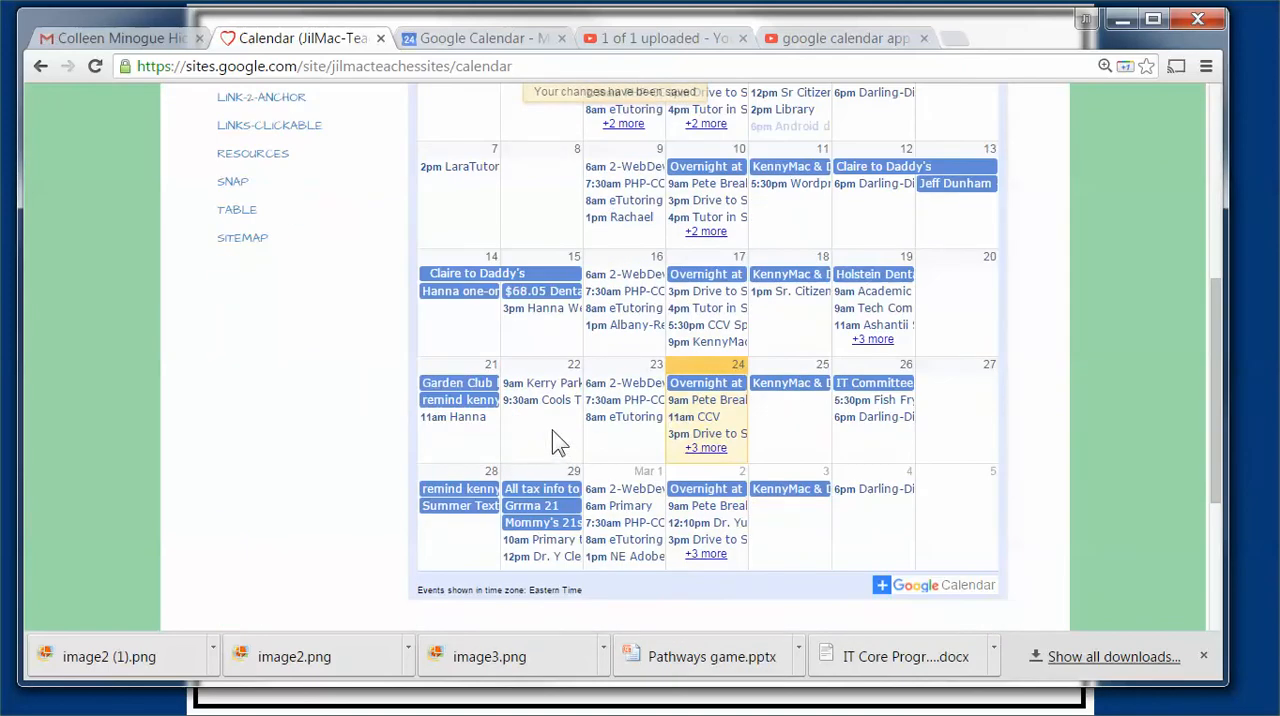
# Step: Reopen the page for editing and add the Holidays in United States calendar in the embedded calendar's properties
pyautogui.scroll(3, 552, 430)
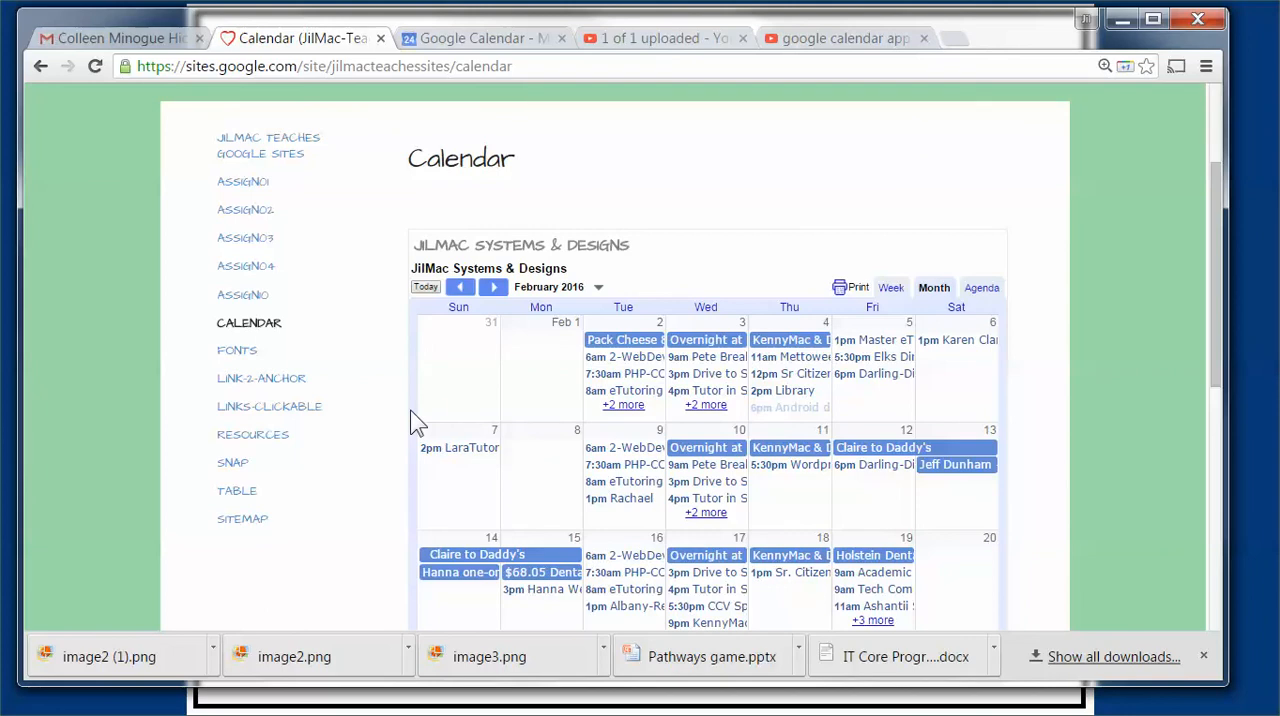
pyautogui.scroll(2, 410, 410)
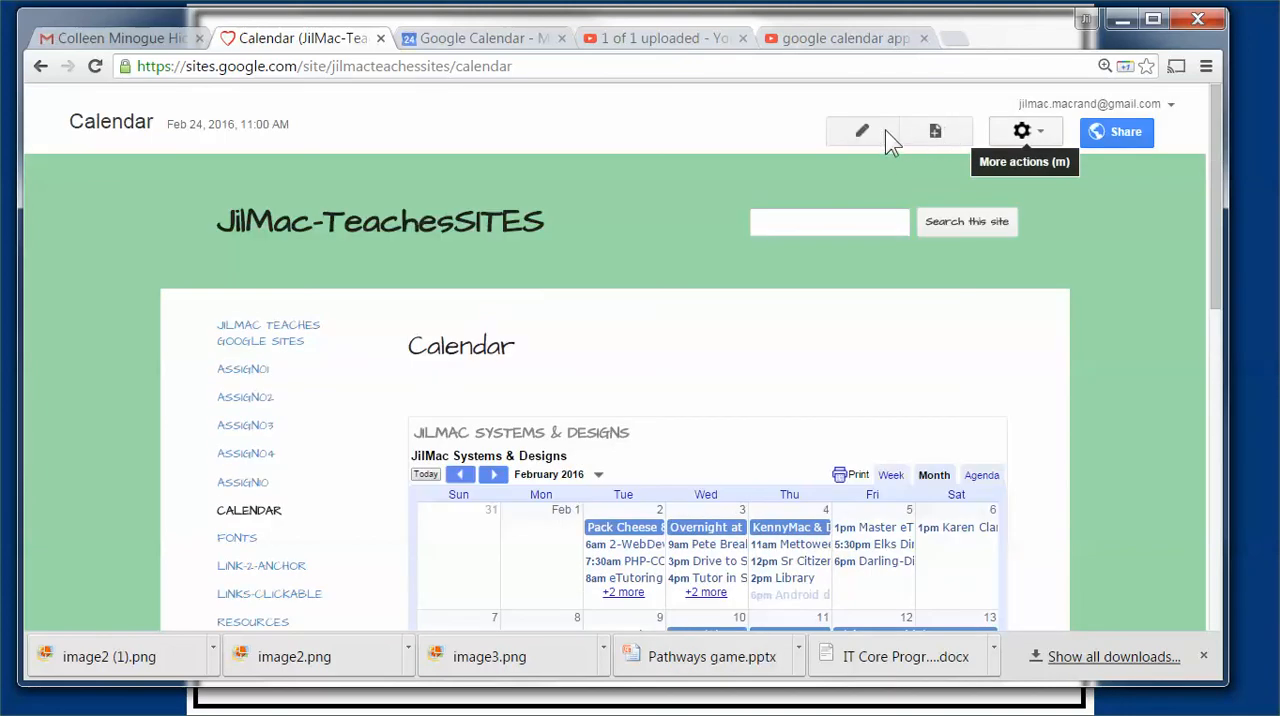
pyautogui.click(862, 133)
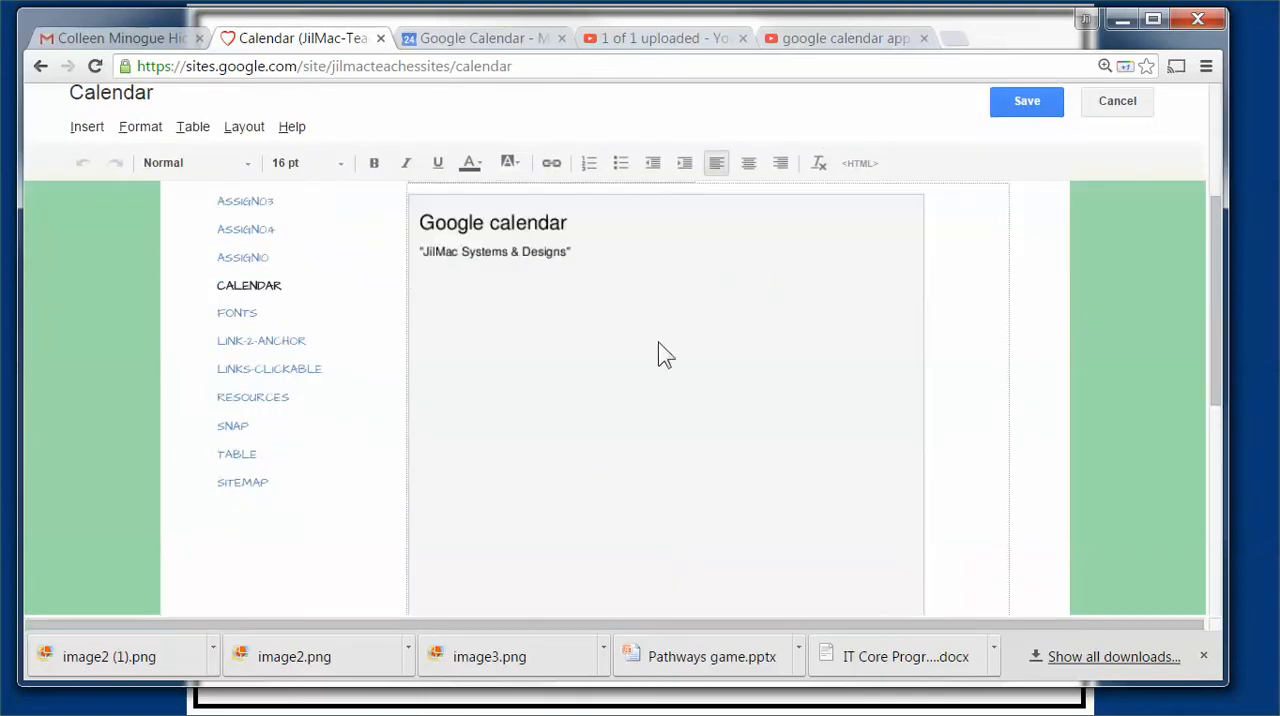
pyautogui.scroll(2, 488, 276)
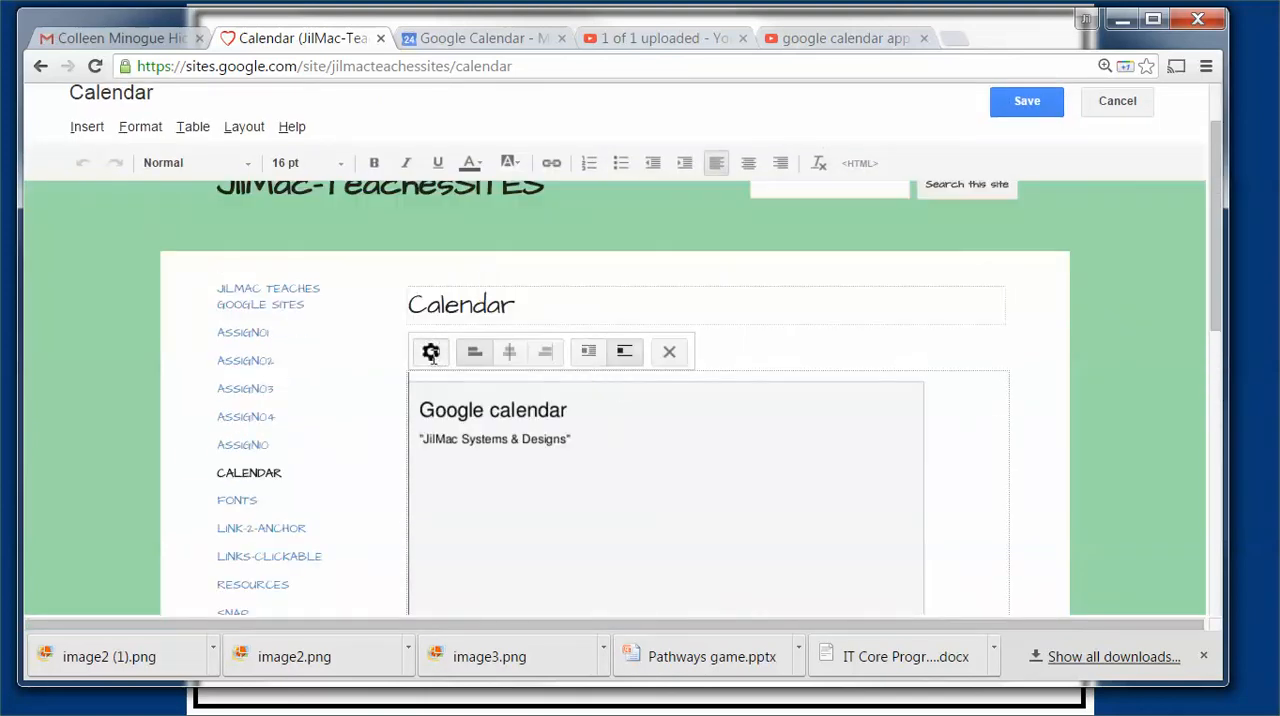
pyautogui.click(431, 353)
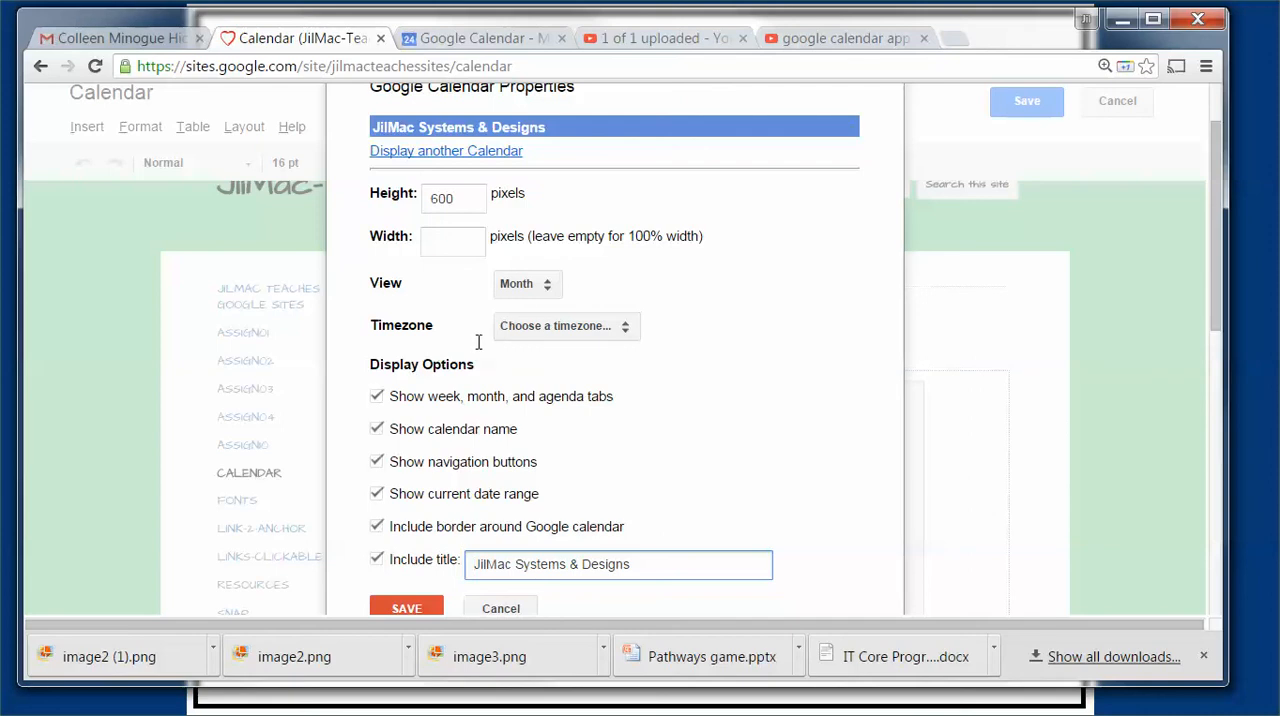
pyautogui.click(389, 150)
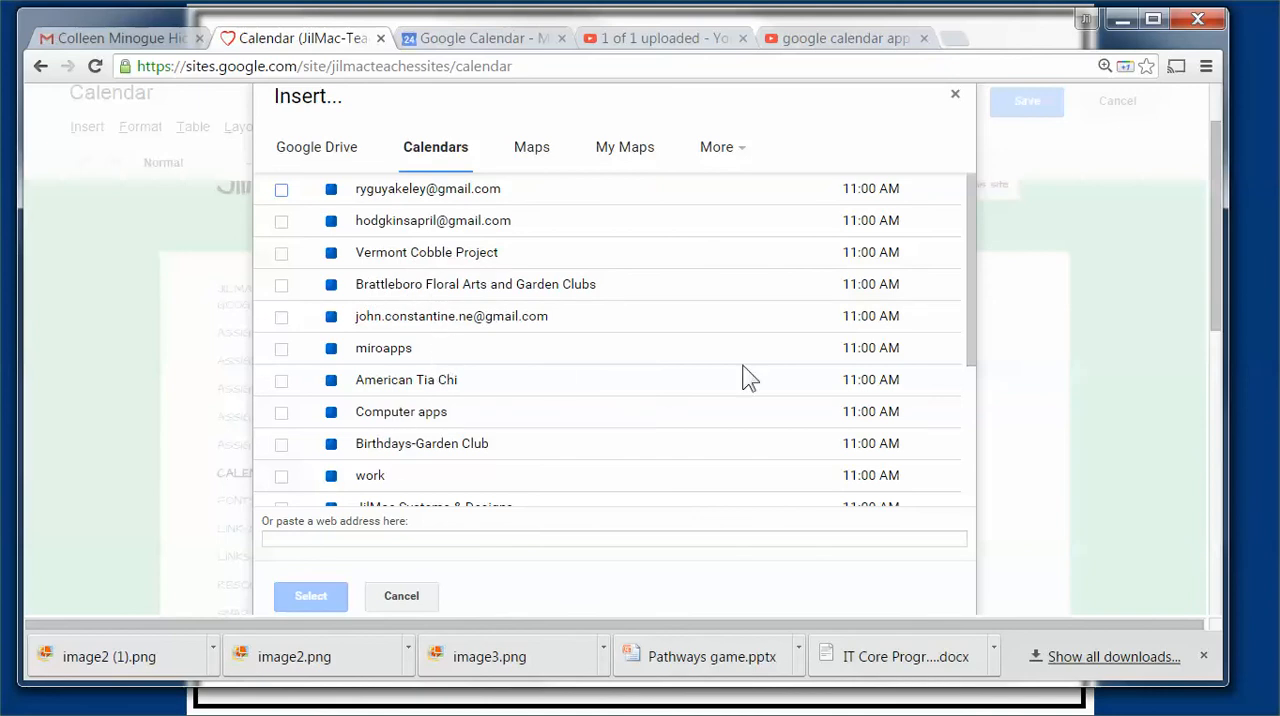
pyautogui.click(970, 425)
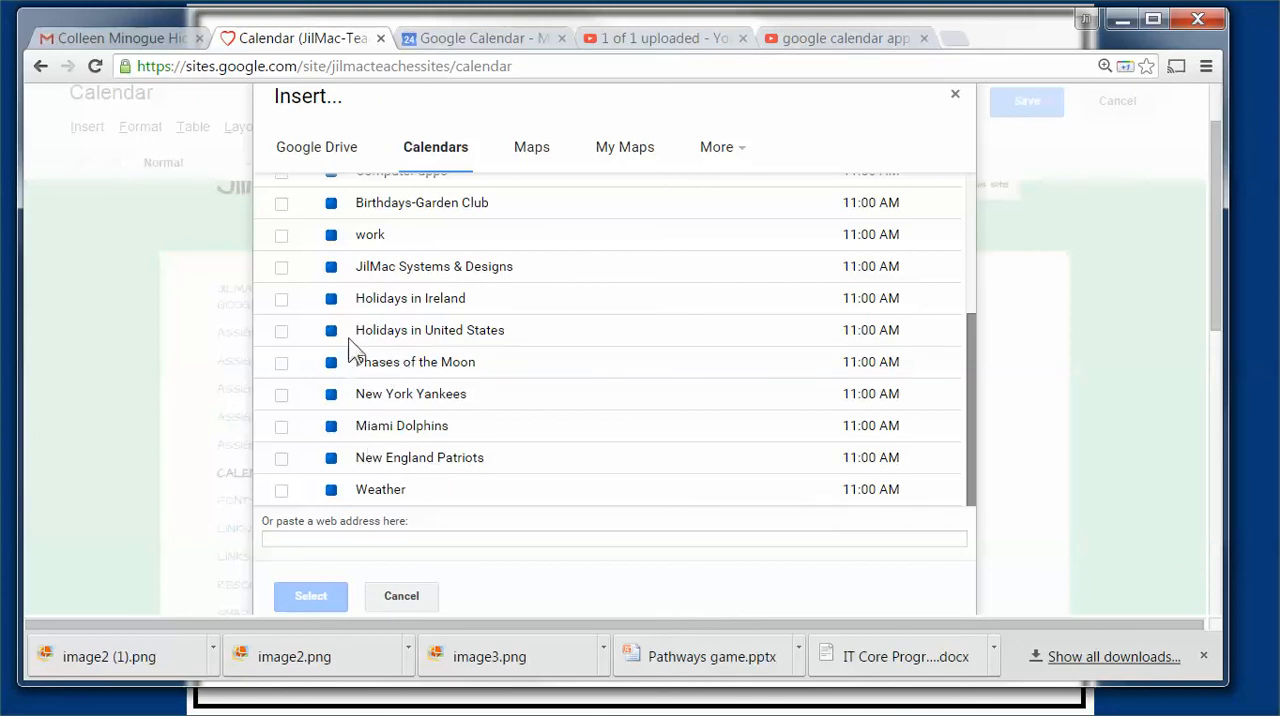
pyautogui.click(281, 336)
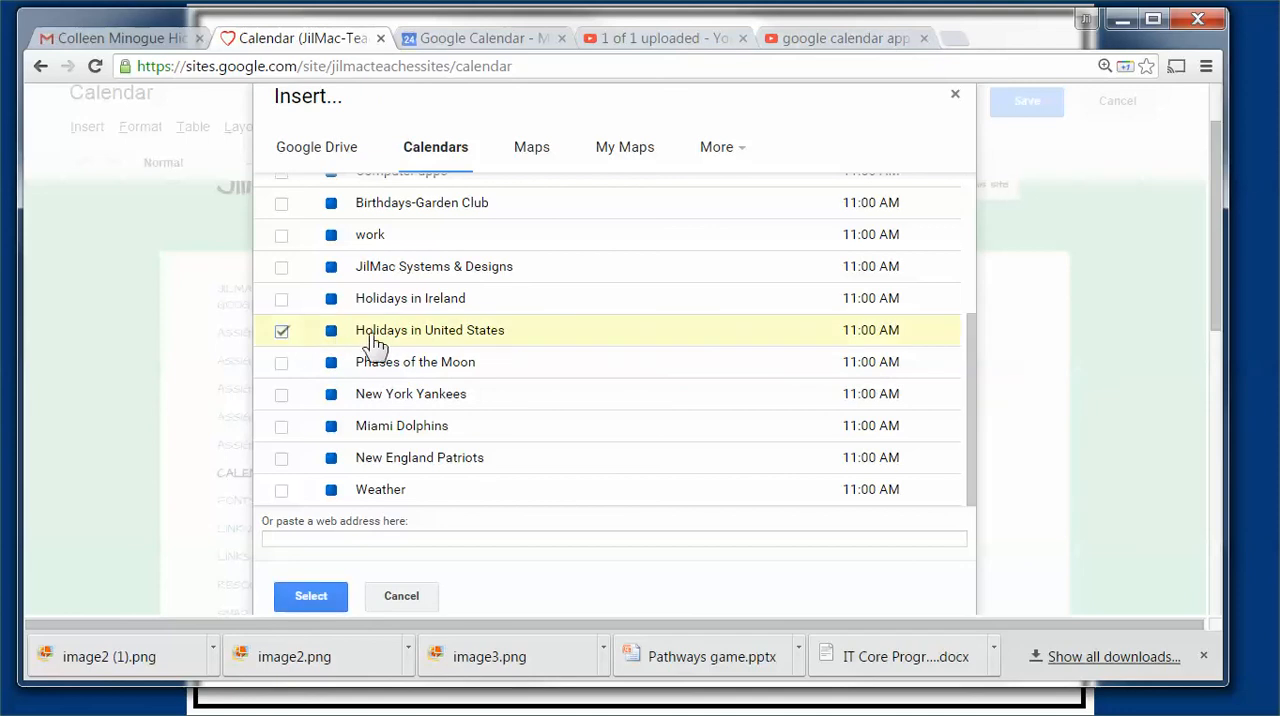
pyautogui.click(316, 600)
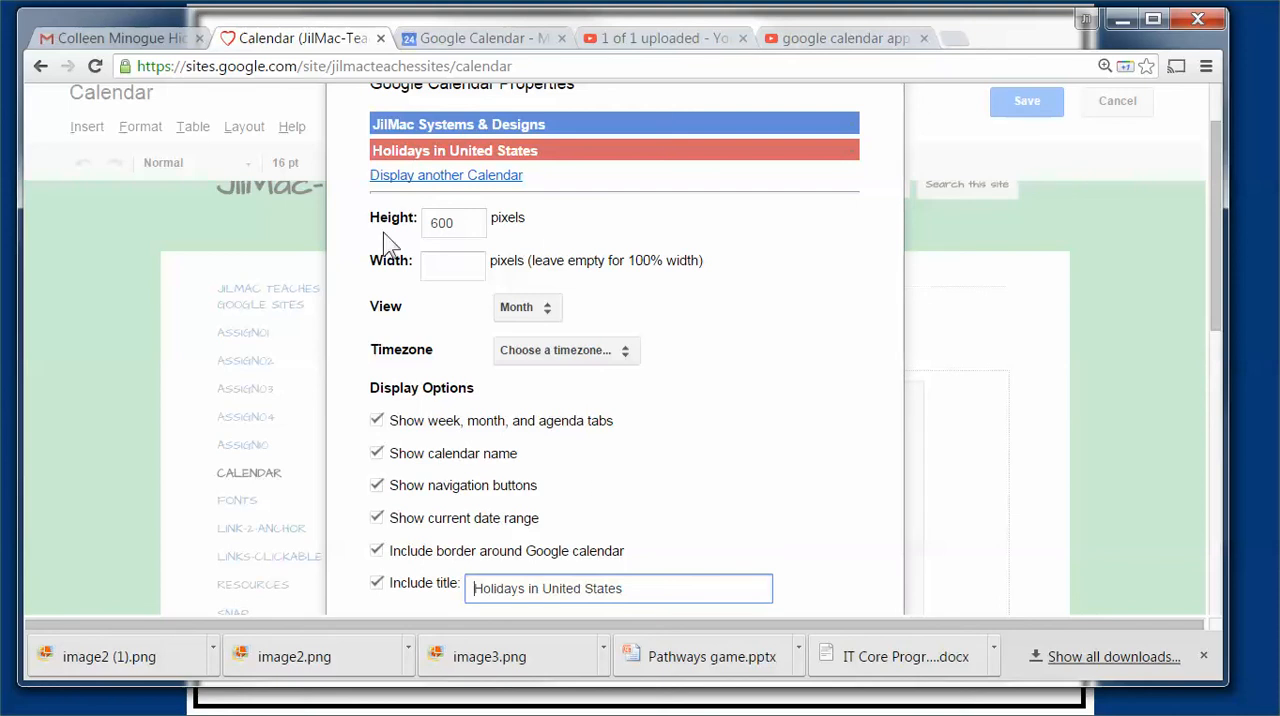
# Step: Replace the embedded calendar's title with "JilMac's Calendar" and save both the calendar properties and the page
pyautogui.click(633, 586)
pyautogui.press('BackSpace')
pyautogui.press('BackSpace')
pyautogui.press('BackSpace')
pyautogui.press('BackSpace')
pyautogui.press('BackSpace')
pyautogui.press('BackSpace')
pyautogui.press('BackSpace')
pyautogui.press('BackSpace')
pyautogui.press('BackSpace')
pyautogui.press('BackSpace')
pyautogui.press('BackSpace')
pyautogui.press('BackSpace')
pyautogui.press('BackSpace')
pyautogui.press('BackSpace')
pyautogui.press('BackSpace')
pyautogui.press('BackSpace')
pyautogui.press('BackSpace')
pyautogui.press('BackSpace')
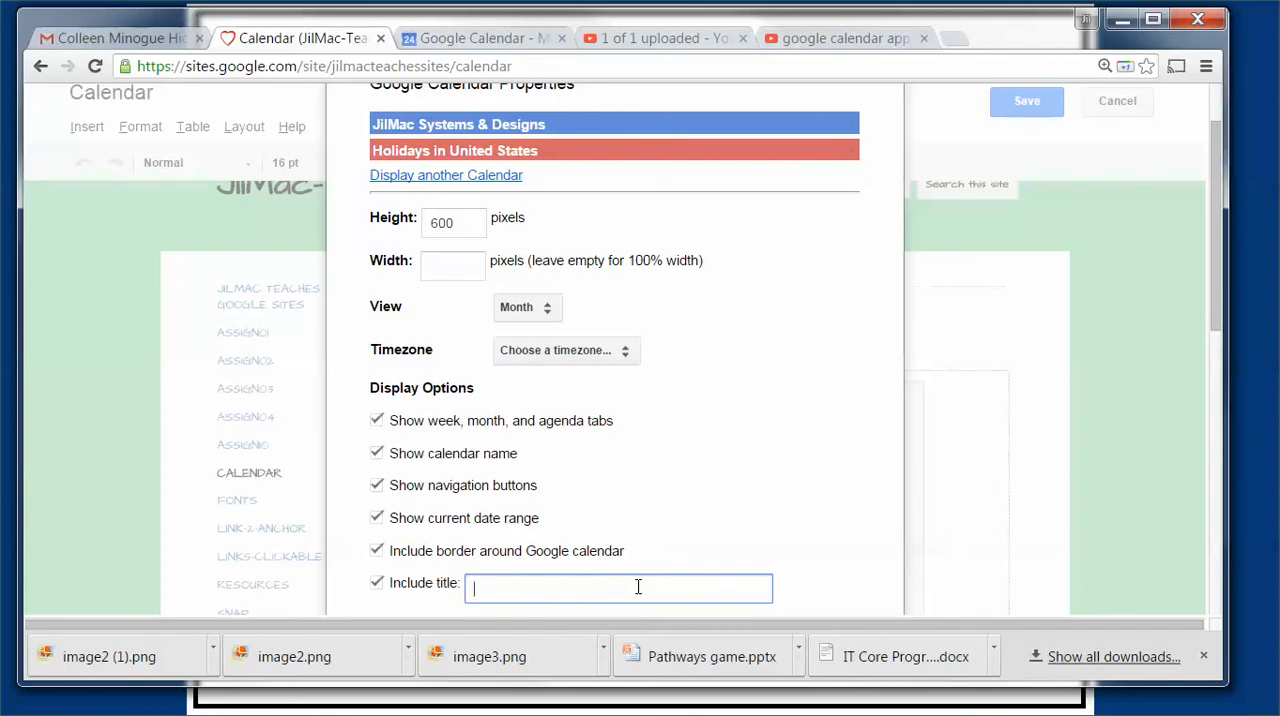
pyautogui.write("Mac's Calendar")
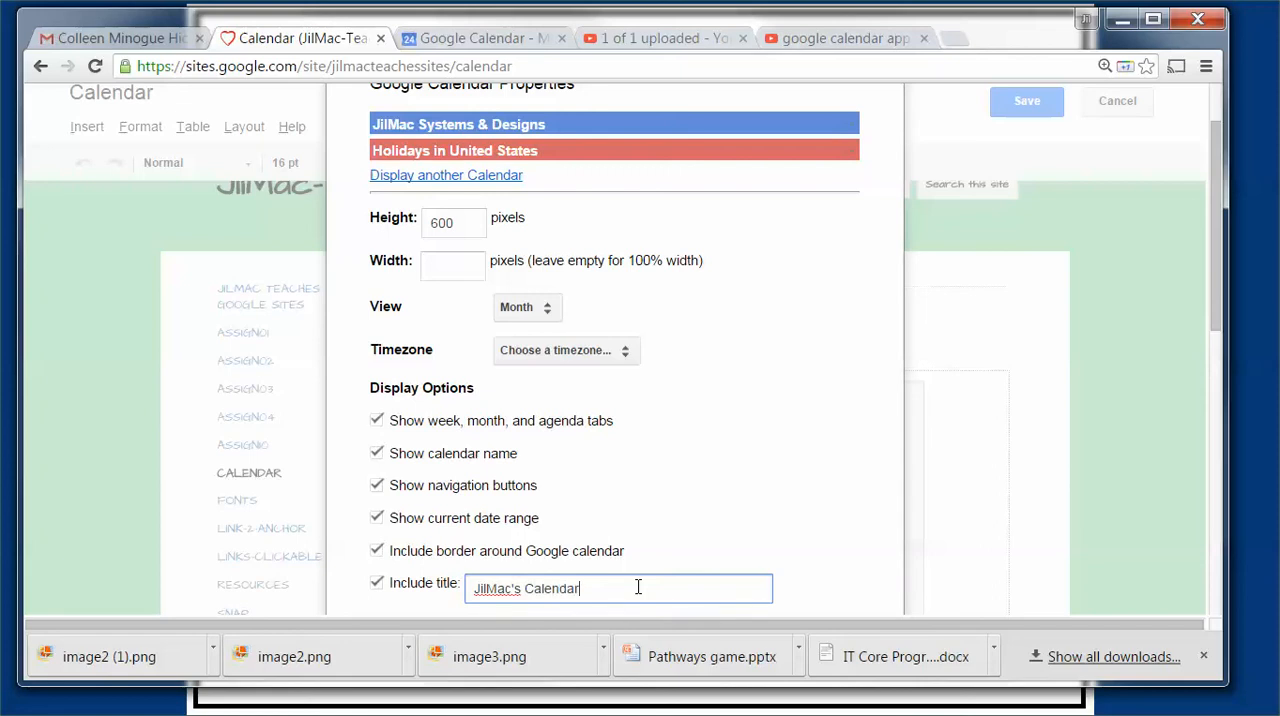
pyautogui.scroll(-3, 620, 570)
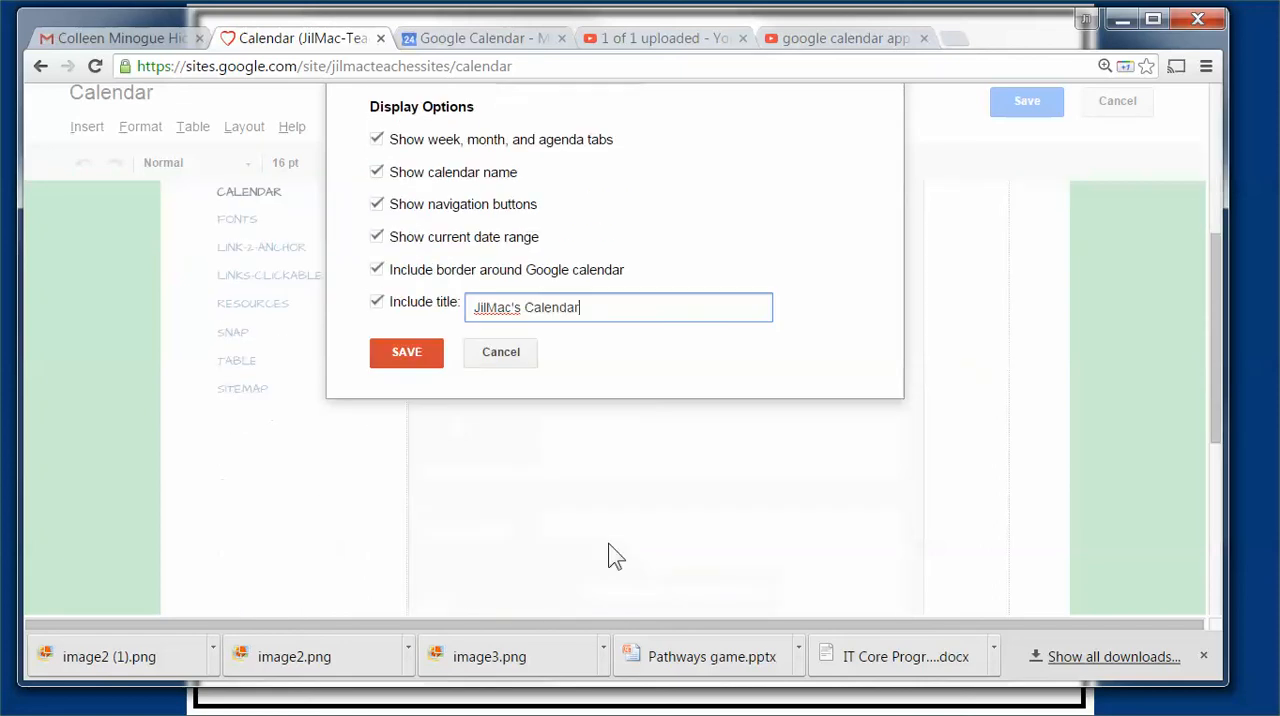
pyautogui.click(408, 355)
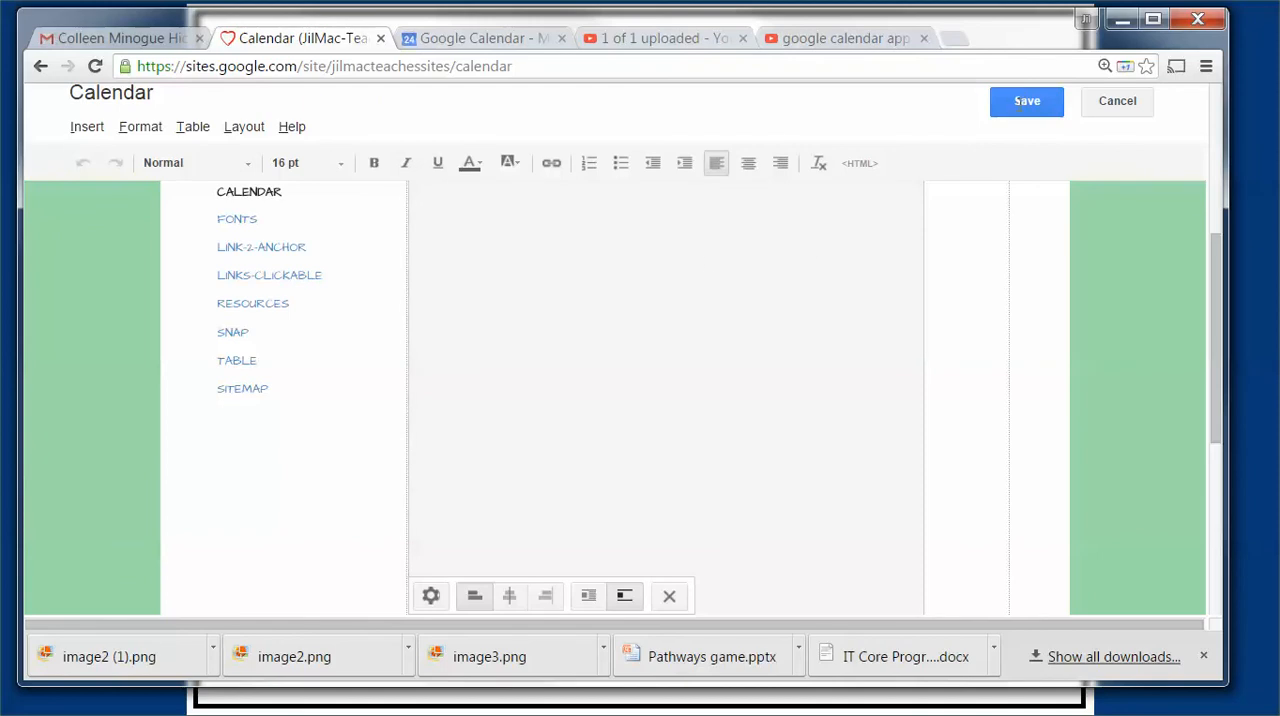
pyautogui.click(1022, 104)
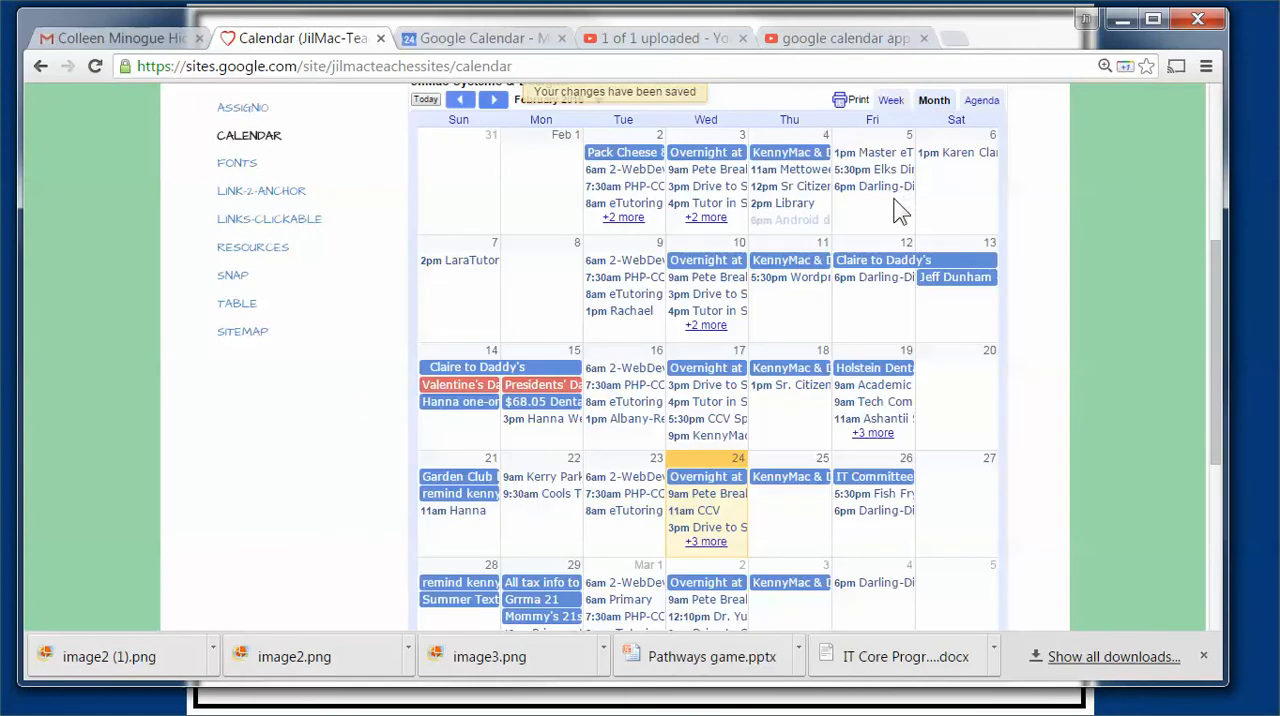
pyautogui.scroll(-1, 748, 212)
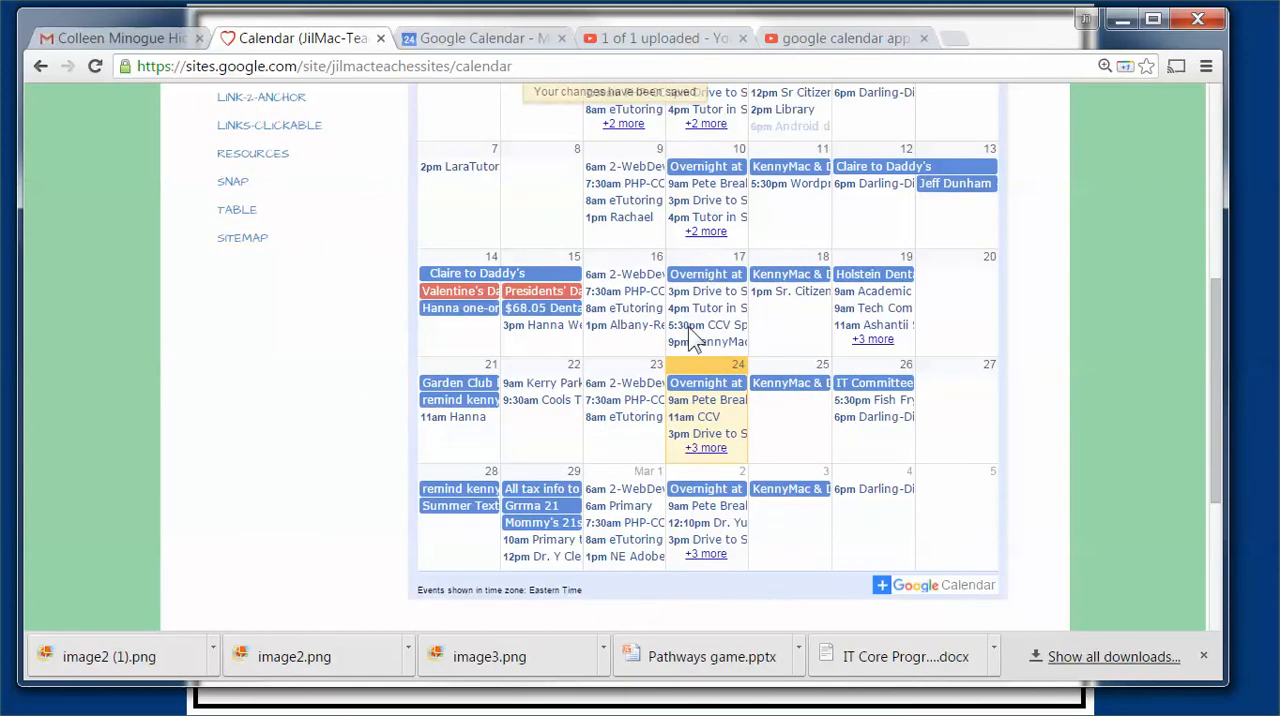
# Step: Advance the embedded calendar on the site page to March 2016 and look over that month's events and holidays
pyautogui.scroll(2, 491, 235)
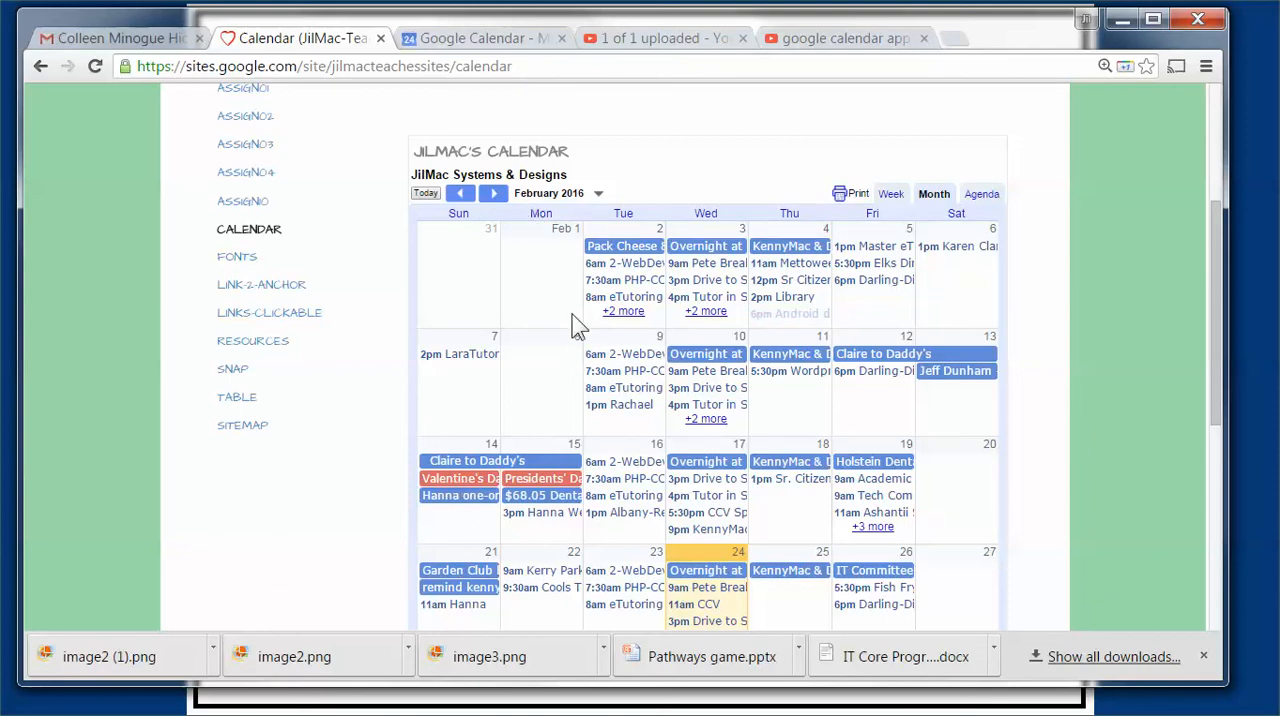
pyautogui.click(494, 196)
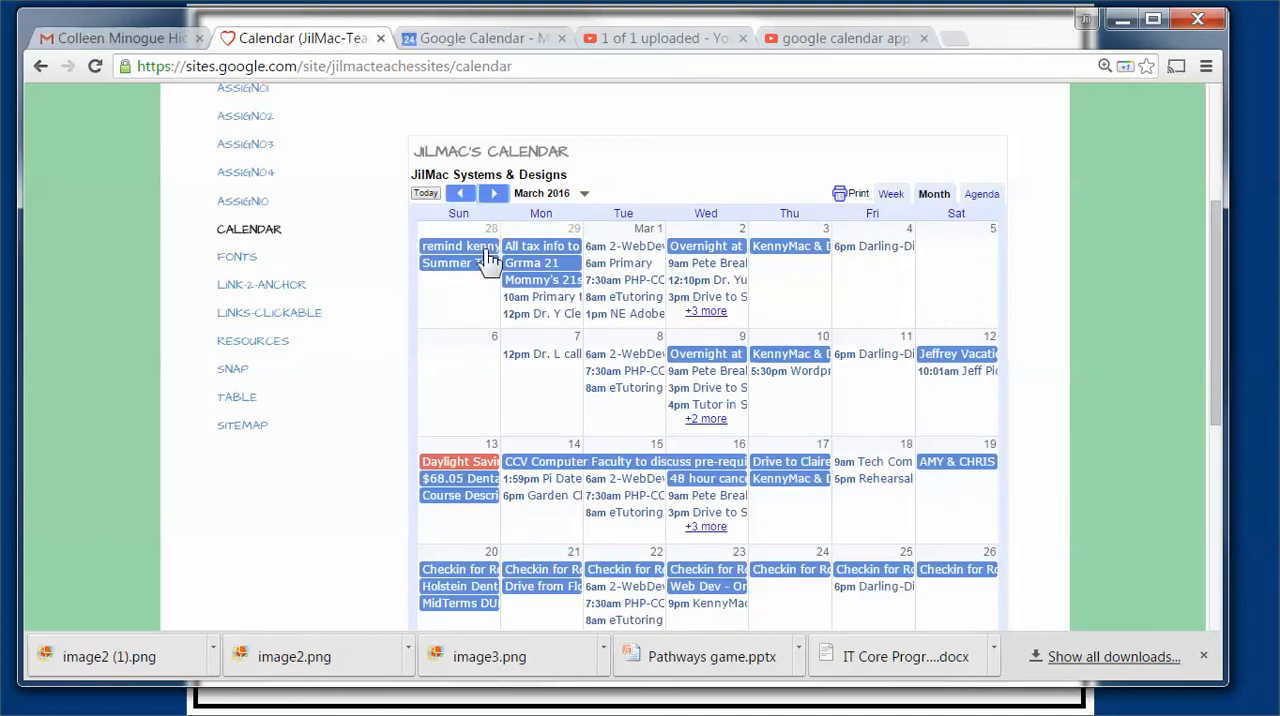
pyautogui.scroll(-1, 494, 318)
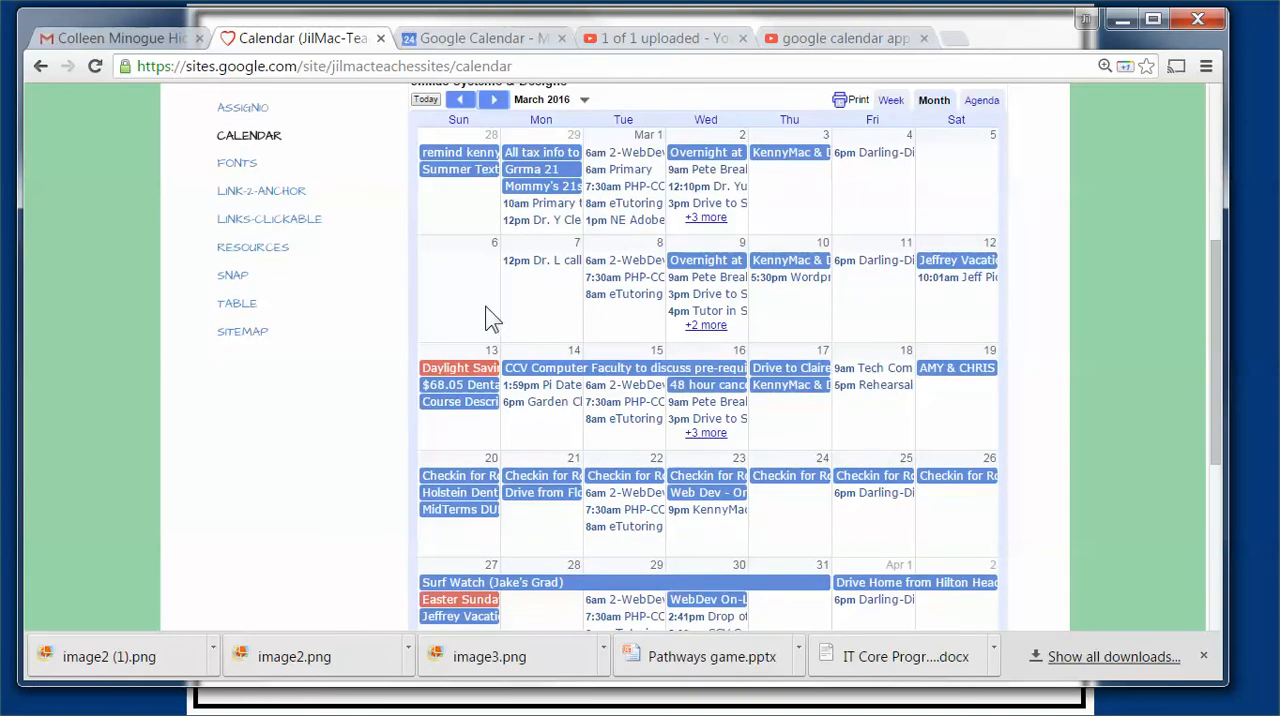
pyautogui.scroll(-1, 490, 320)
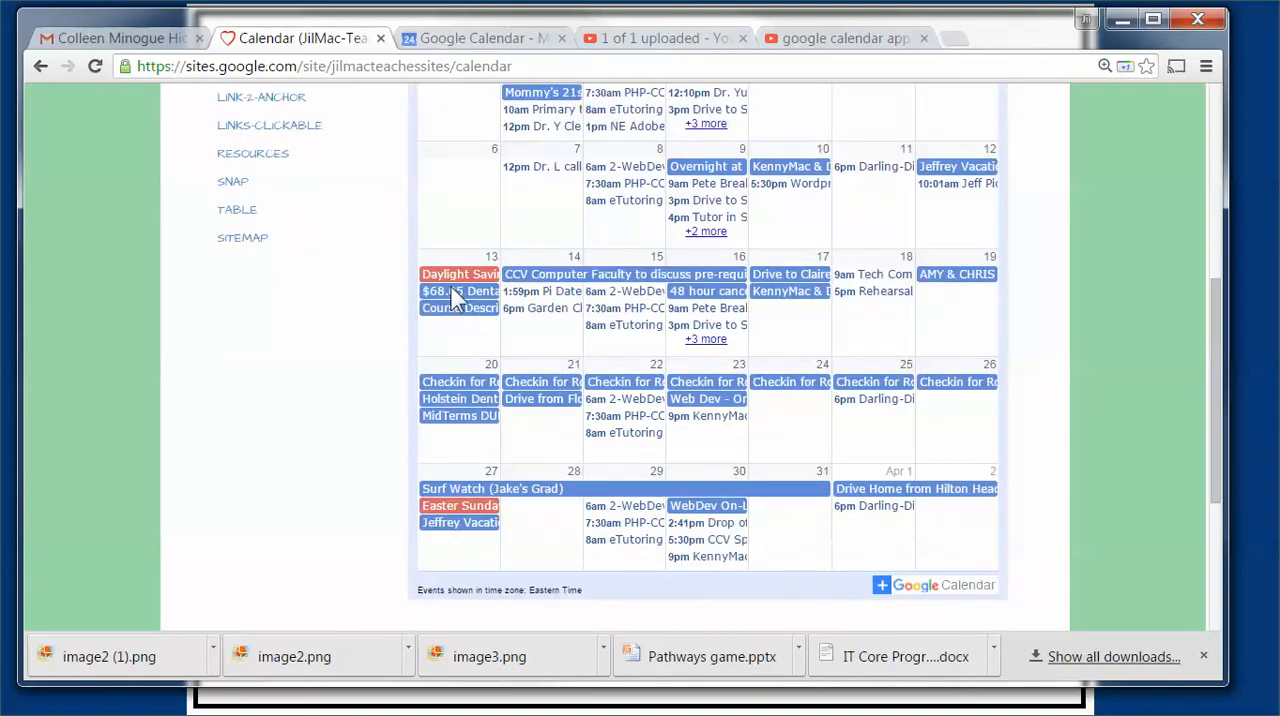
pyautogui.scroll(3, 474, 284)
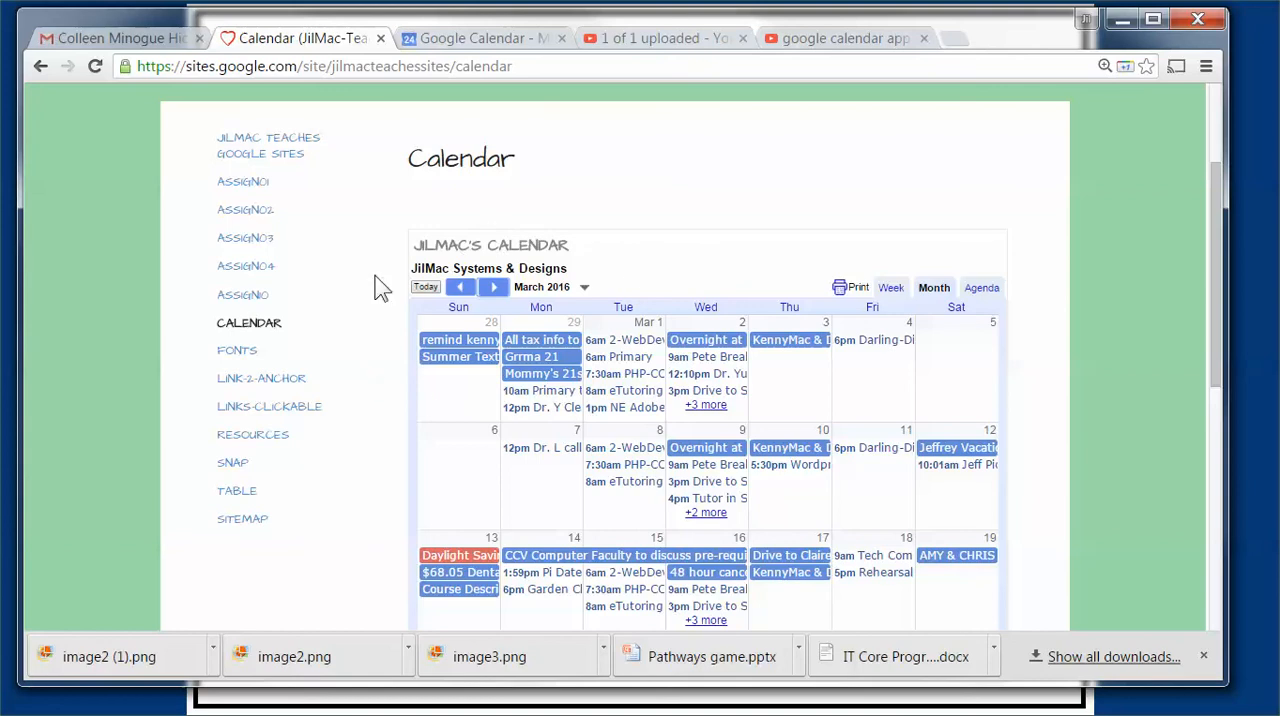
# Step: Switch to Google Calendar, open its settings and review the general options from language down to keyboard shortcuts
pyautogui.click(479, 39)
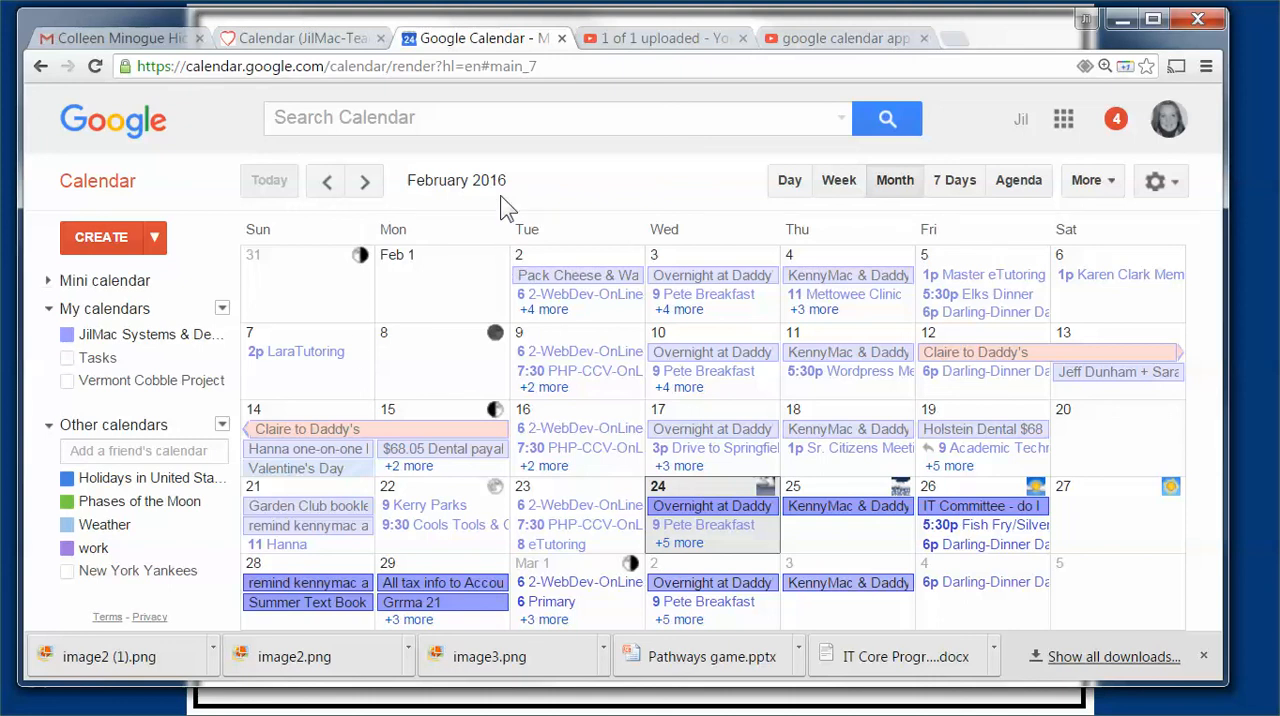
pyautogui.click(1158, 186)
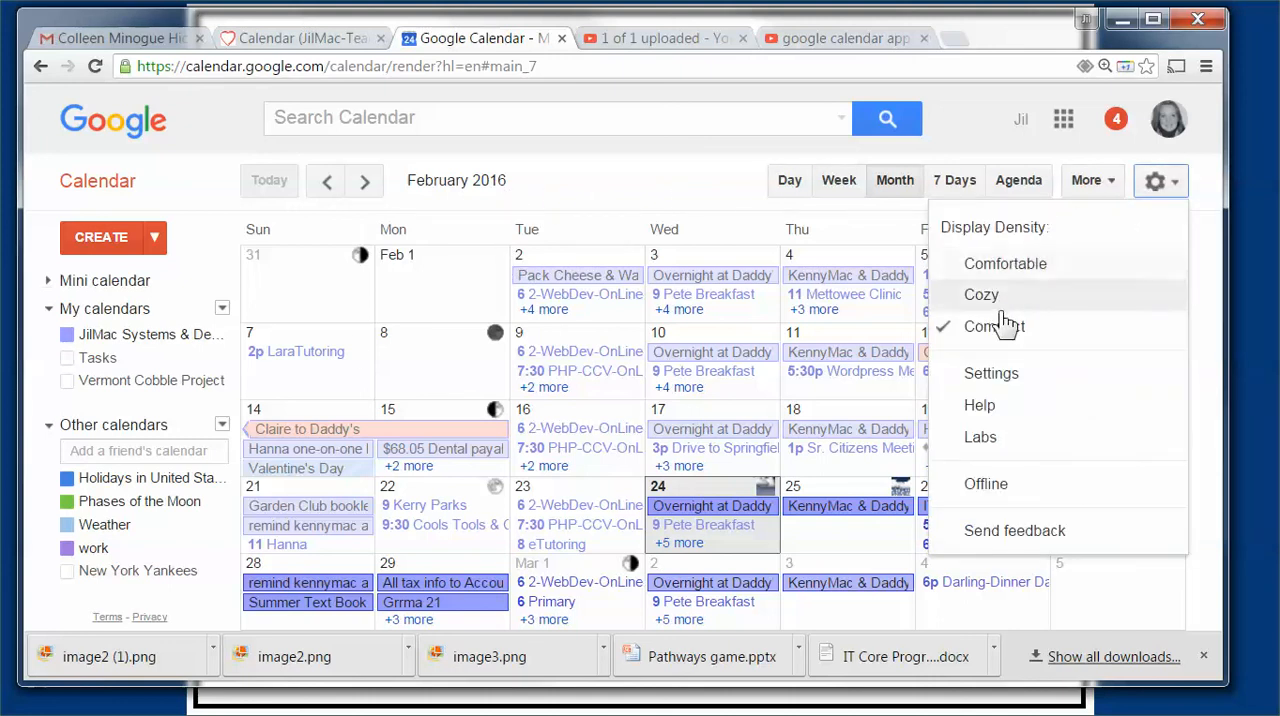
pyautogui.click(990, 374)
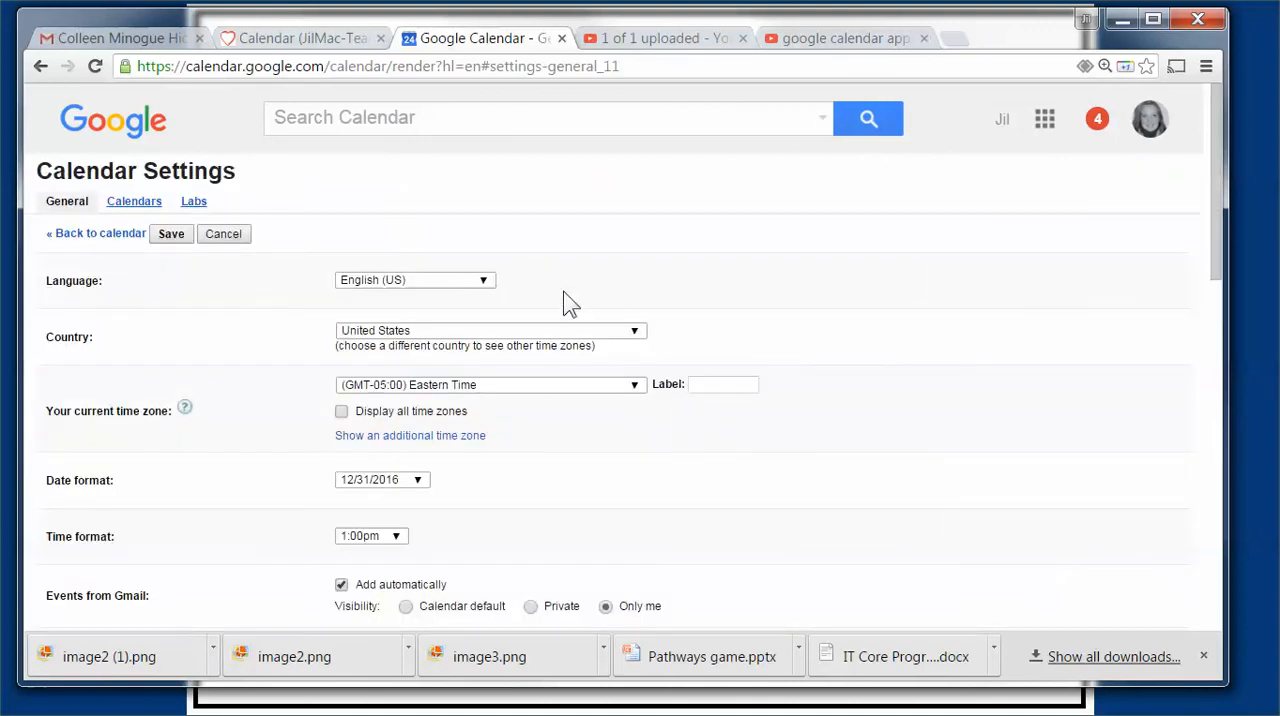
pyautogui.scroll(-2, 531, 295)
pyautogui.scroll(-2, 508, 350)
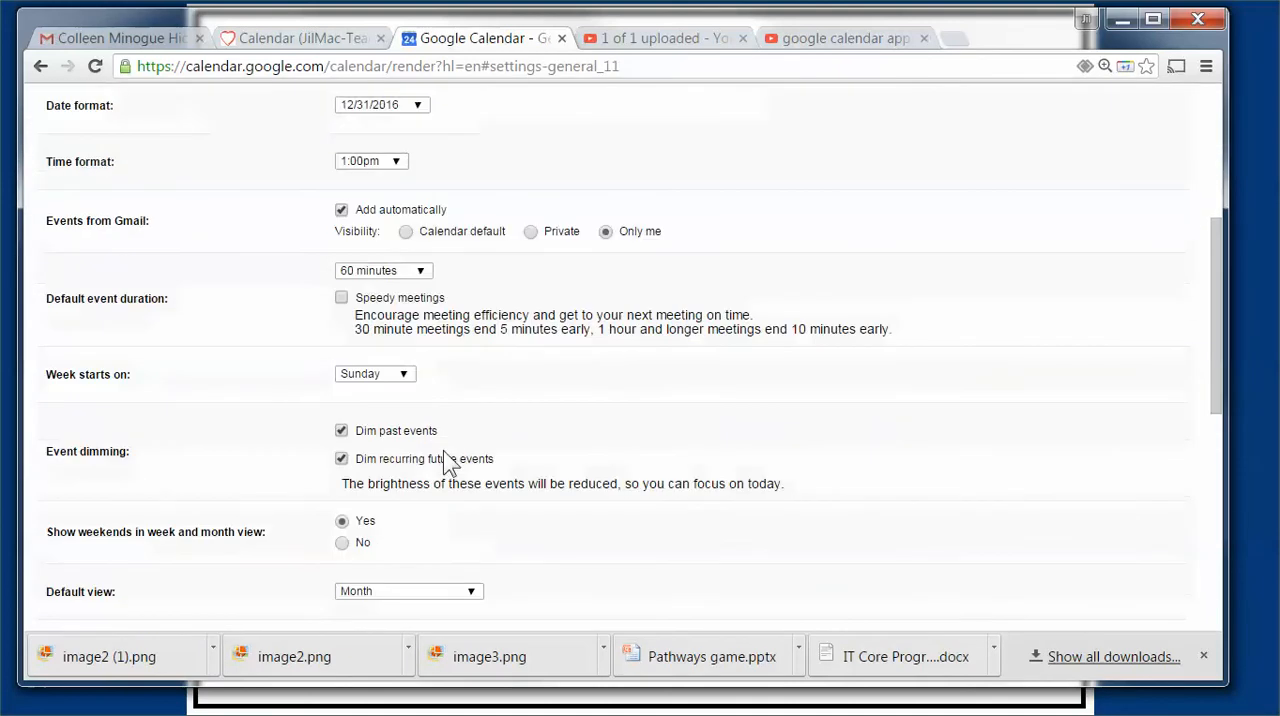
pyautogui.scroll(-2, 390, 562)
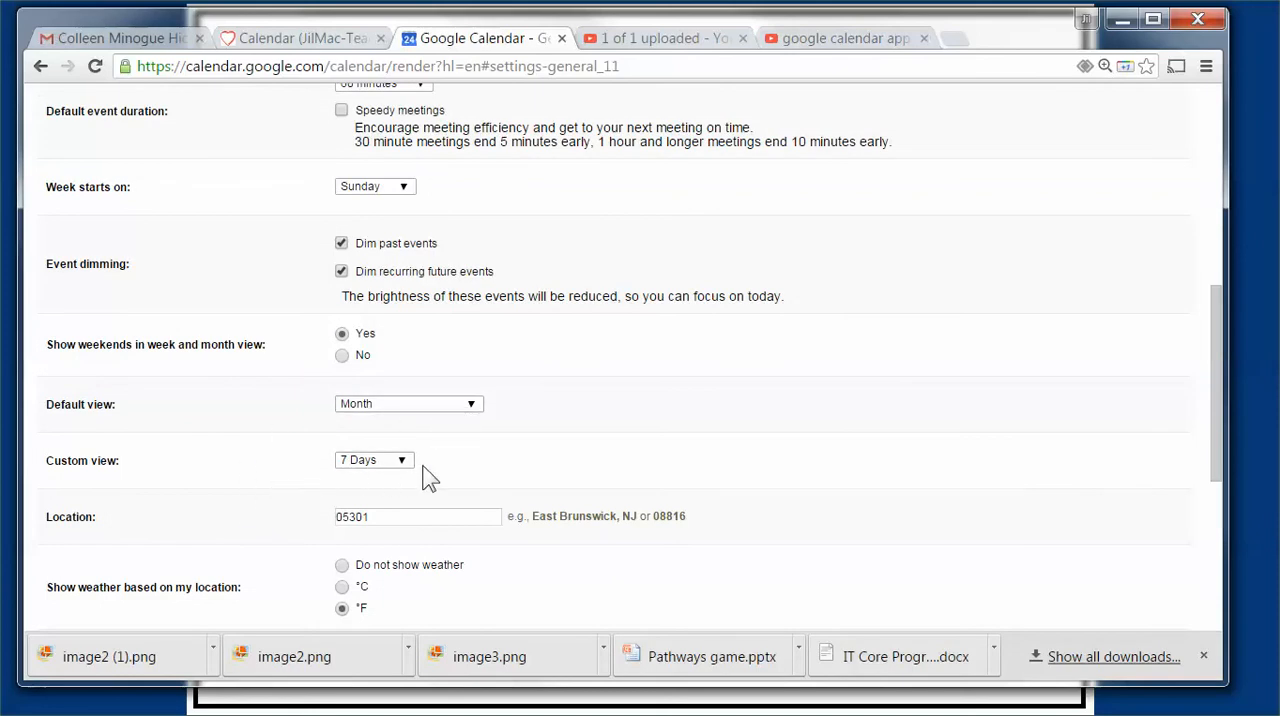
pyautogui.scroll(-3, 417, 466)
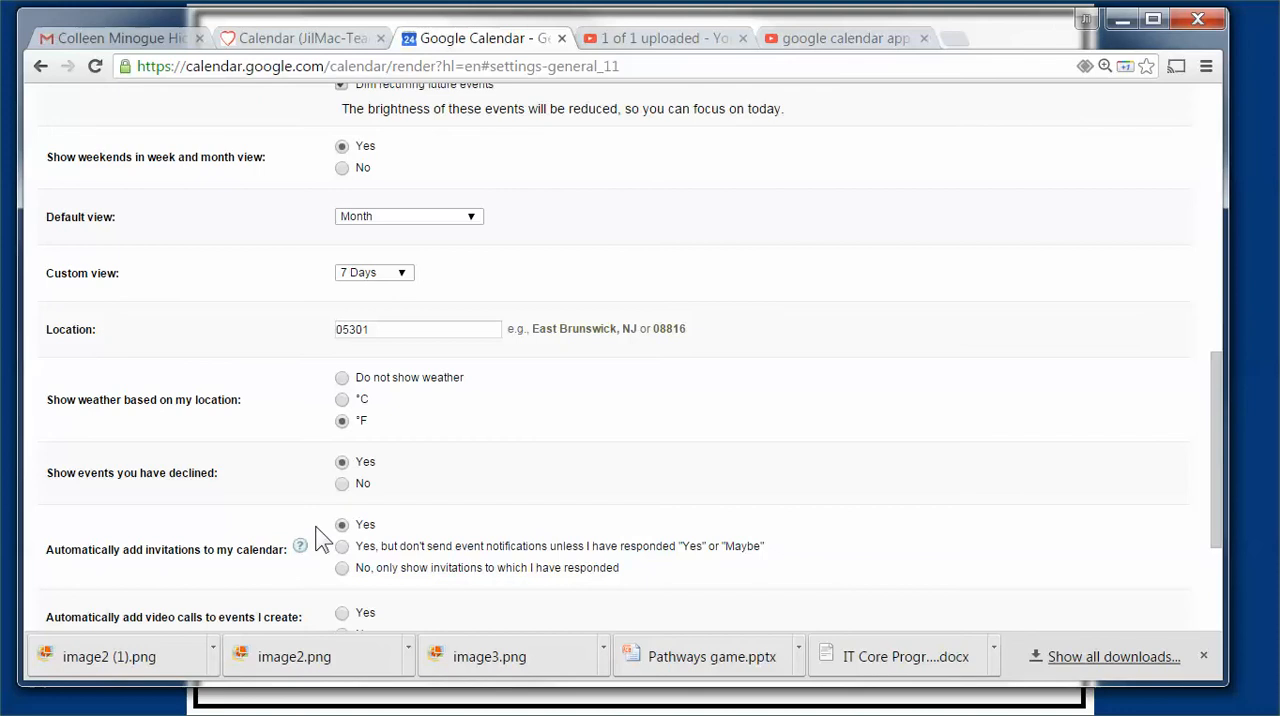
pyautogui.scroll(-1, 300, 525)
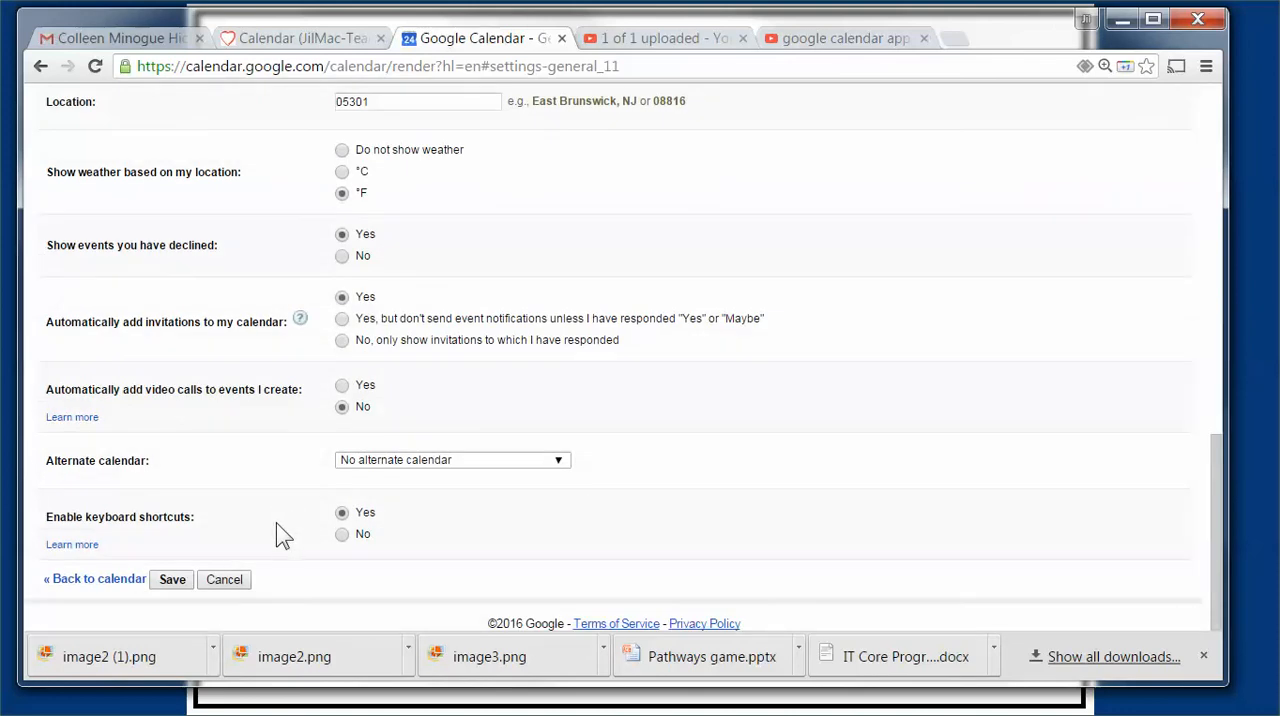
pyautogui.scroll(10, 276, 523)
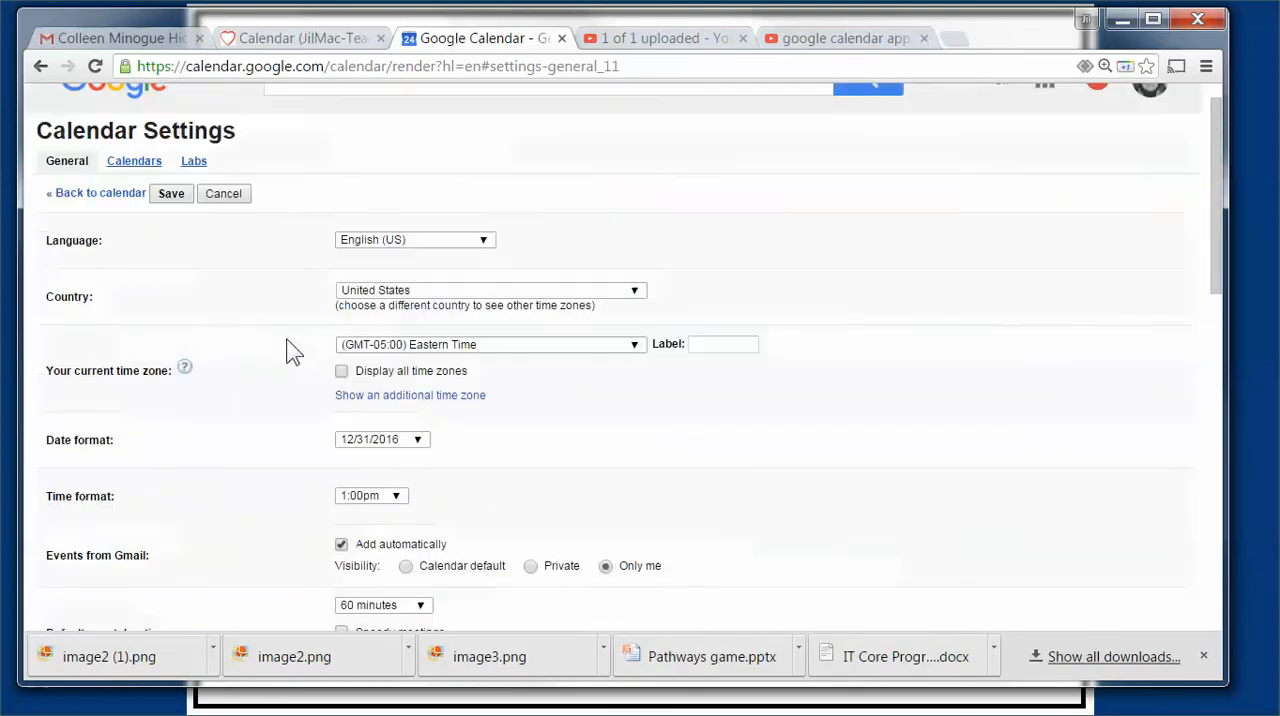
pyautogui.scroll(-1, 300, 330)
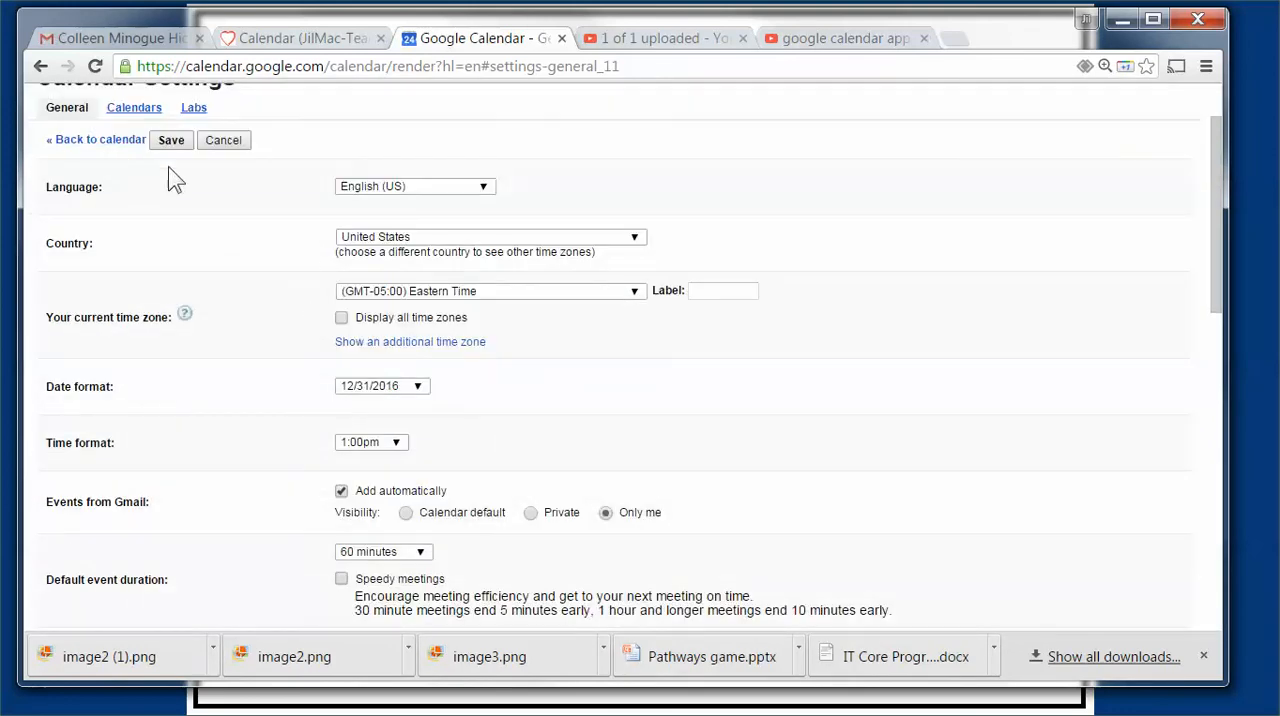
pyautogui.scroll(1, 168, 167)
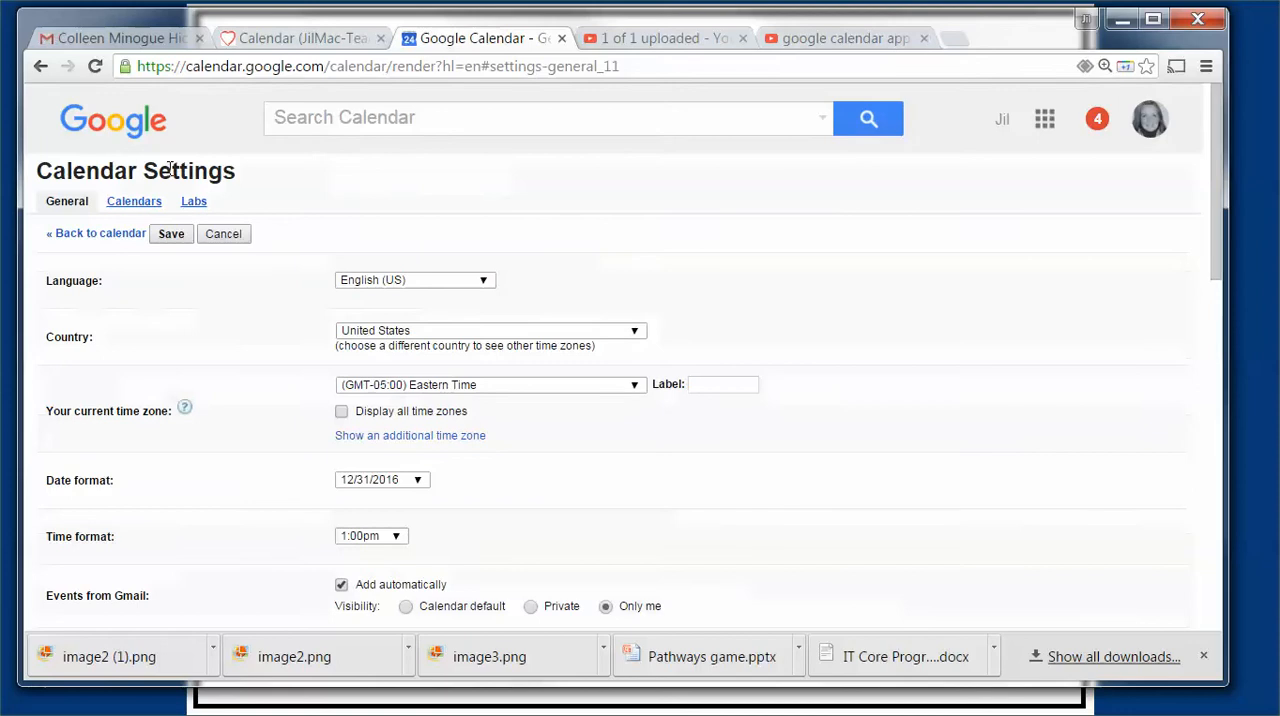
# Step: Open the sharing settings of the JilMac Systems & Designs calendar and examine the public visibility and personal sharing options
pyautogui.click(108, 204)
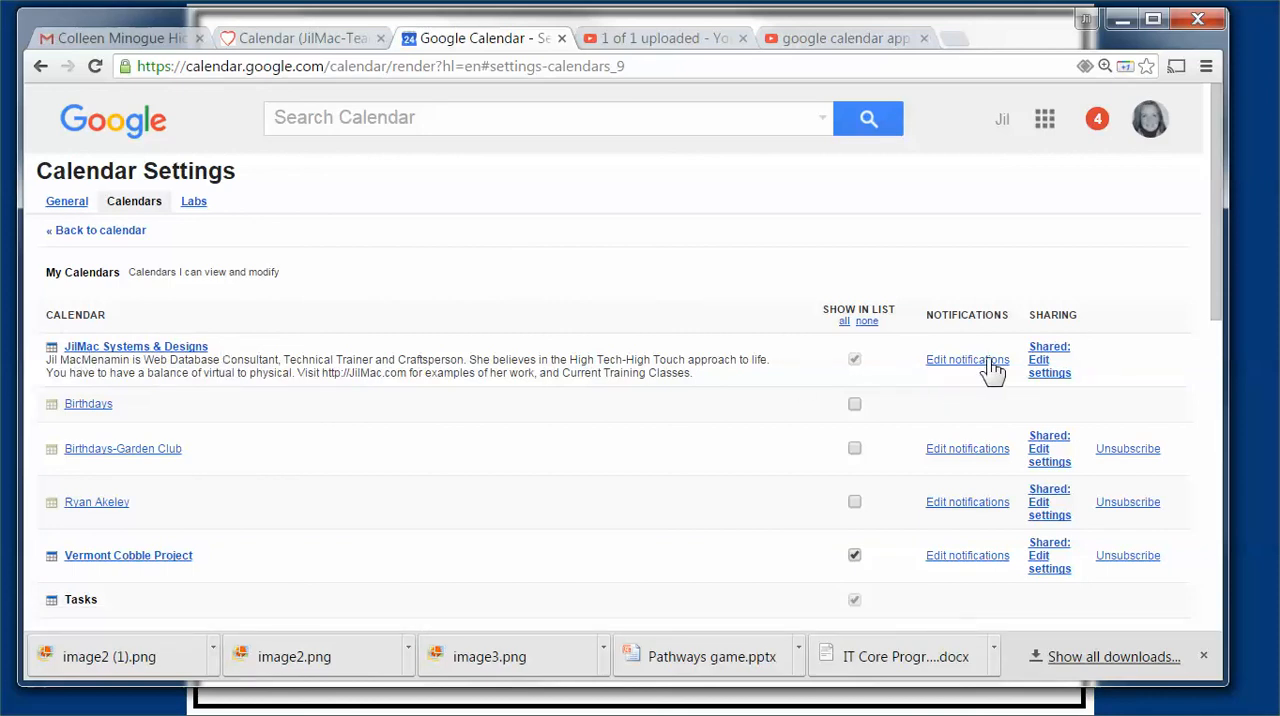
pyautogui.click(1048, 374)
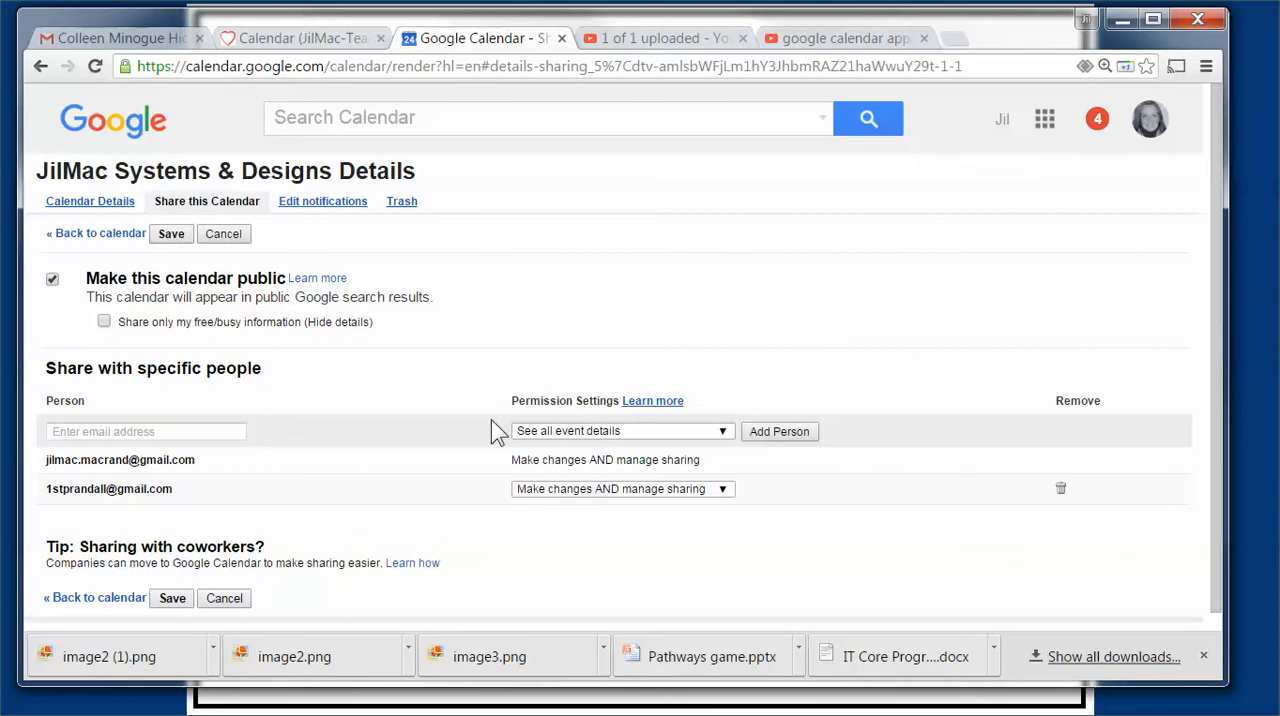
pyautogui.scroll(-1, 368, 398)
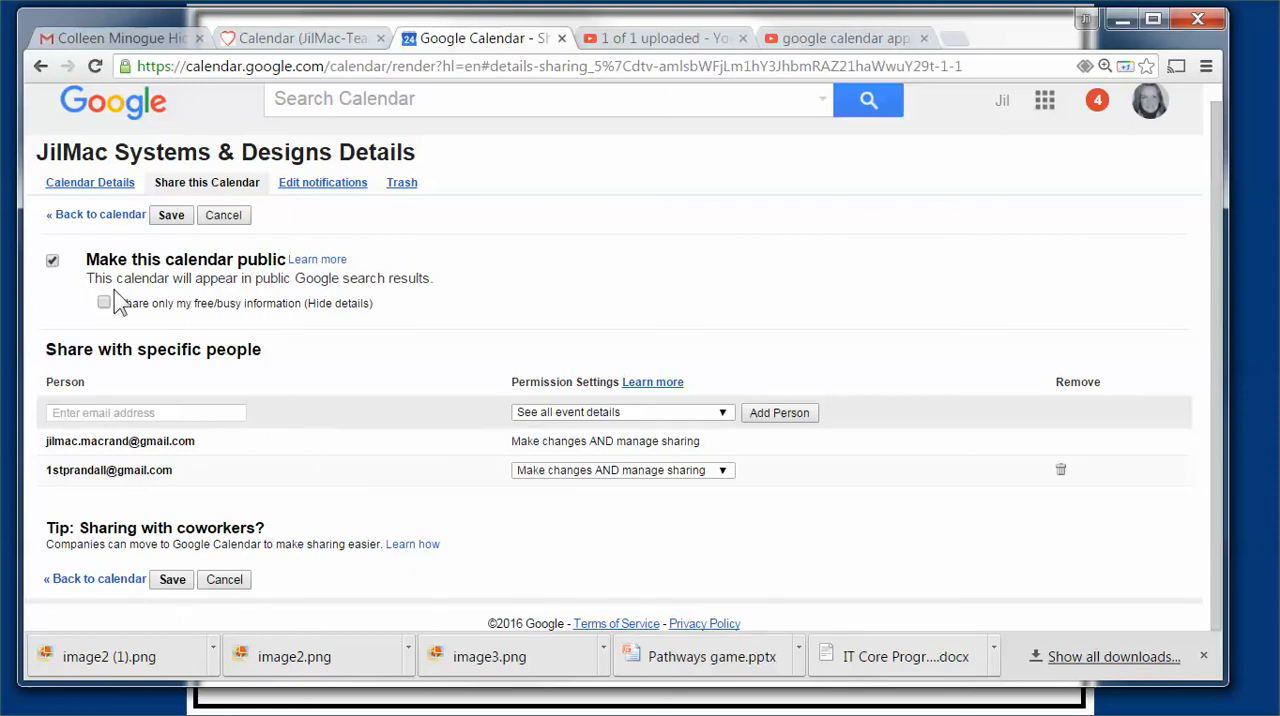
pyautogui.moveTo(80, 266); pyautogui.dragTo(293, 272)
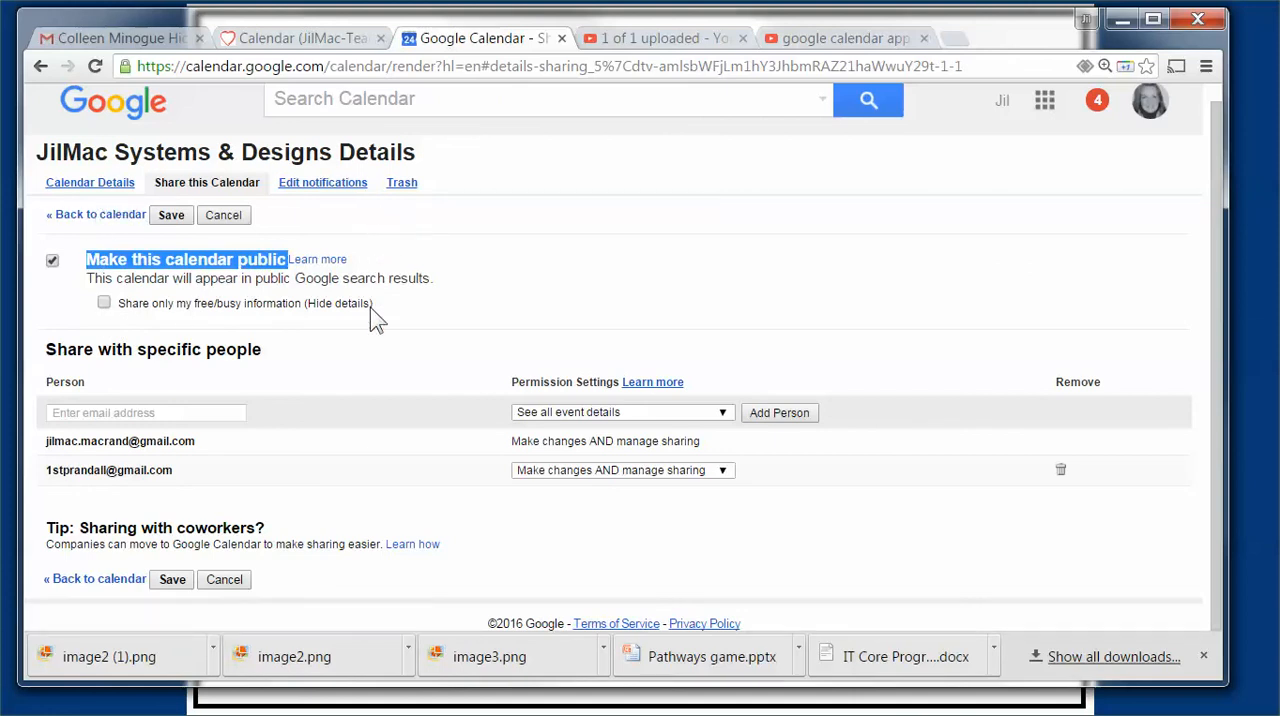
pyautogui.click(367, 351)
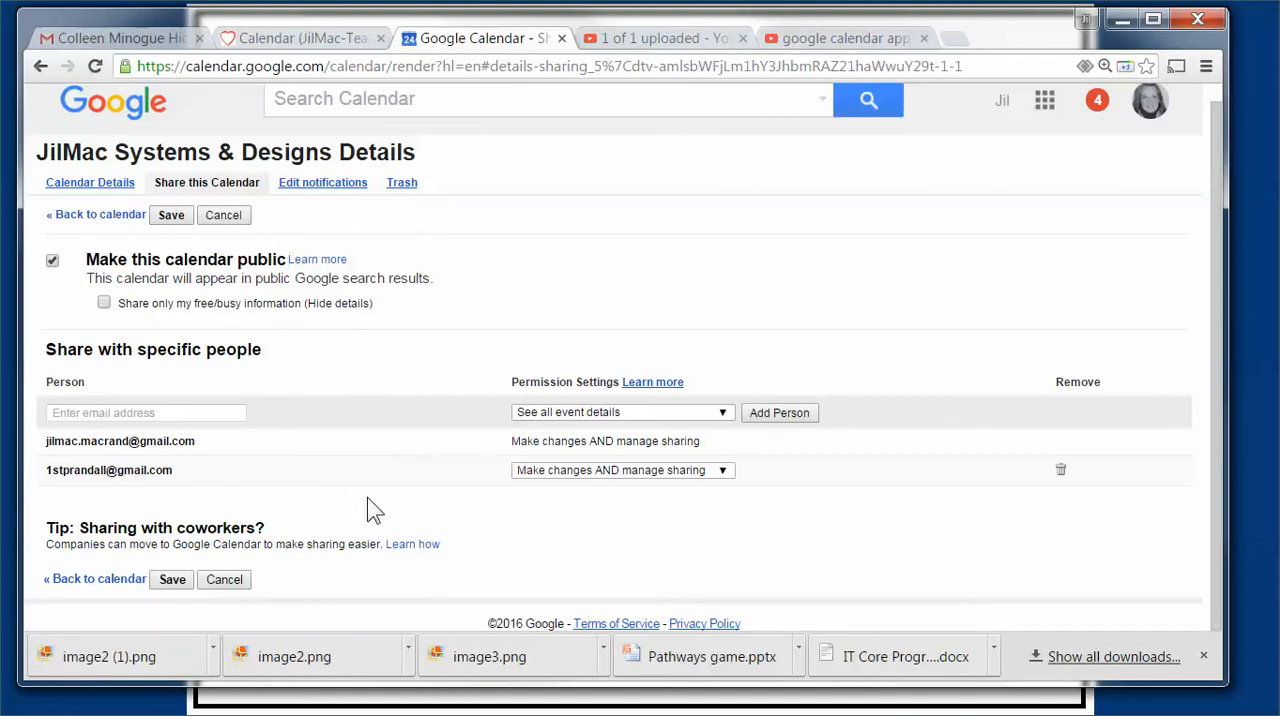
pyautogui.scroll(1, 368, 502)
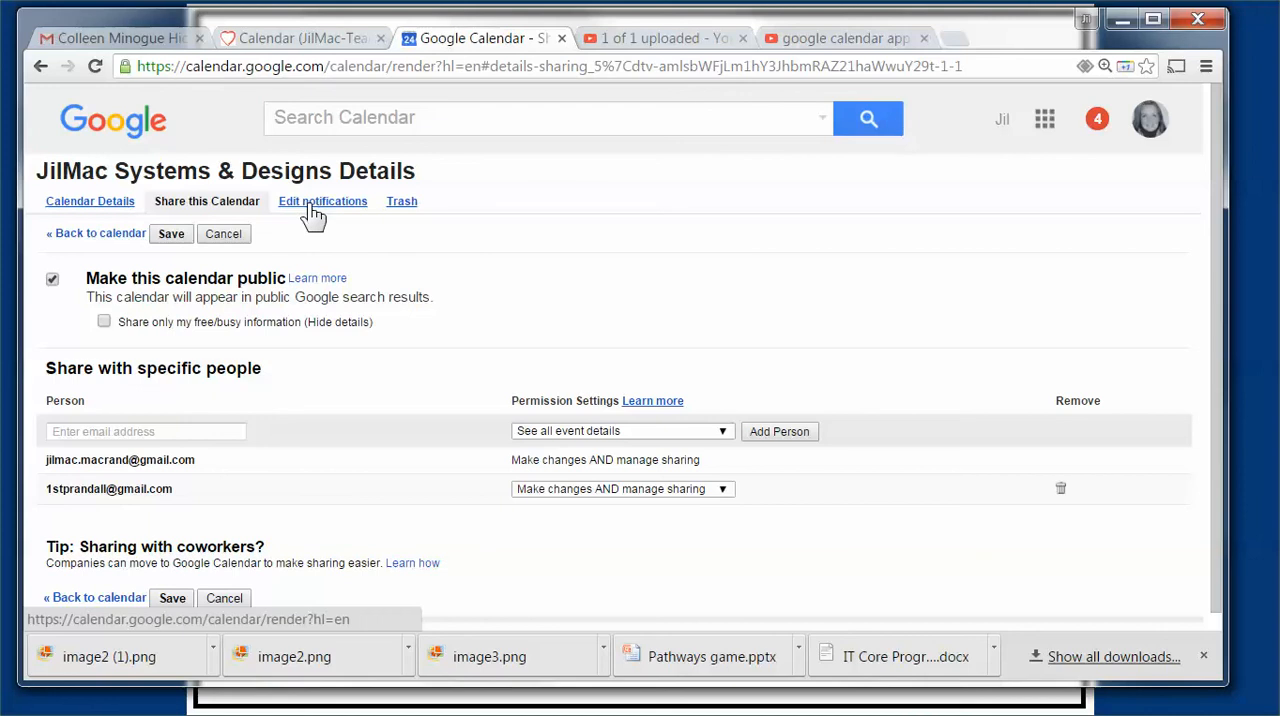
# Step: Show the JilMac Systems & Designs calendar's details and highlight the Embed This Calendar heading
pyautogui.click(67, 201)
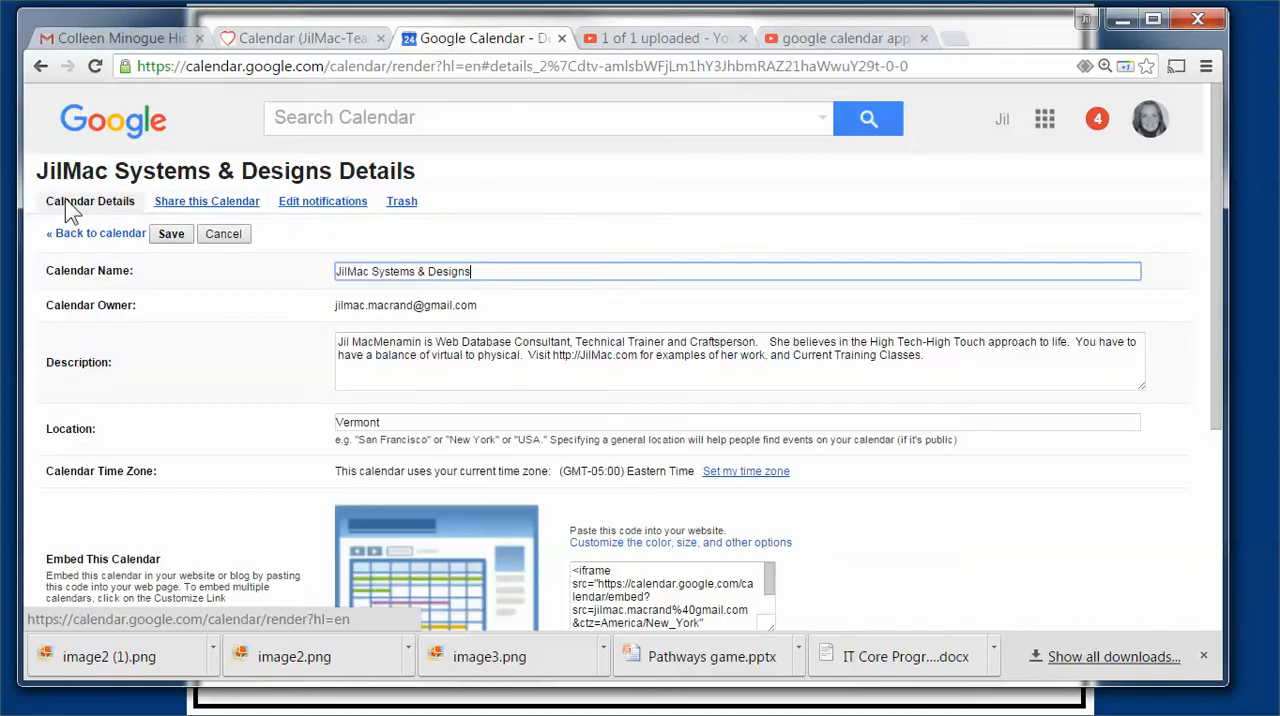
pyautogui.scroll(-1, 238, 260)
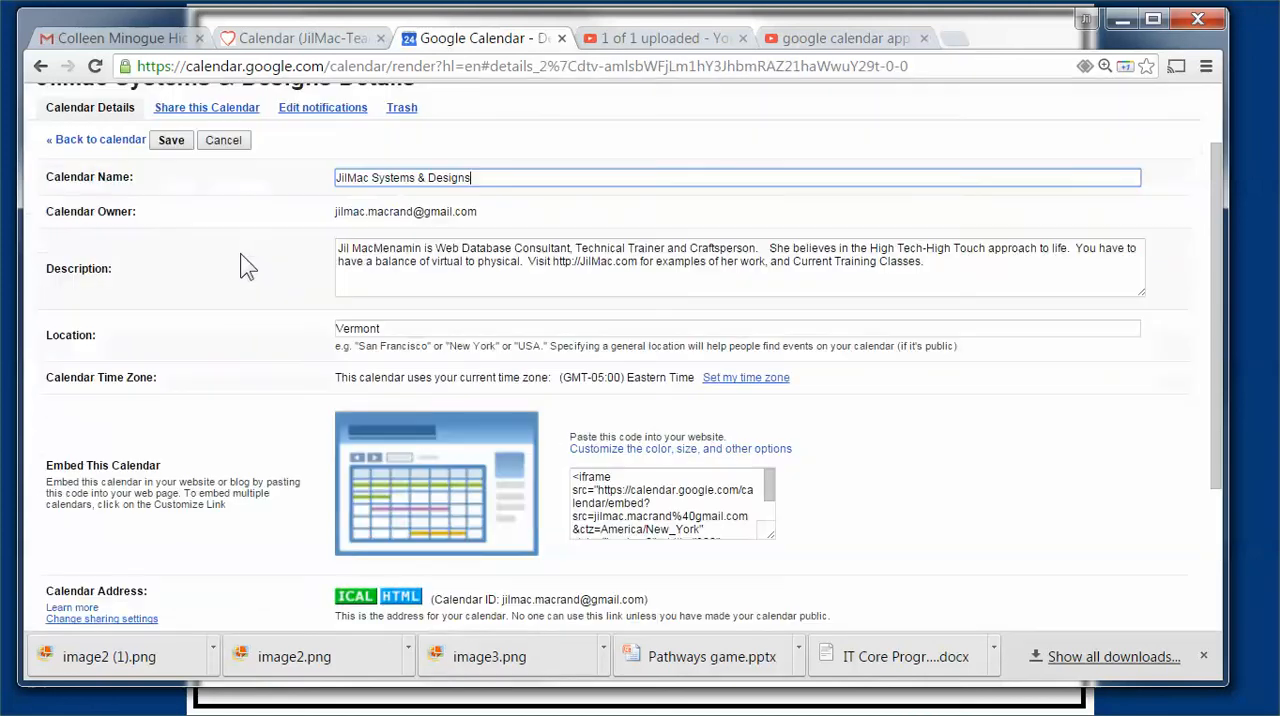
pyautogui.scroll(1, 243, 256)
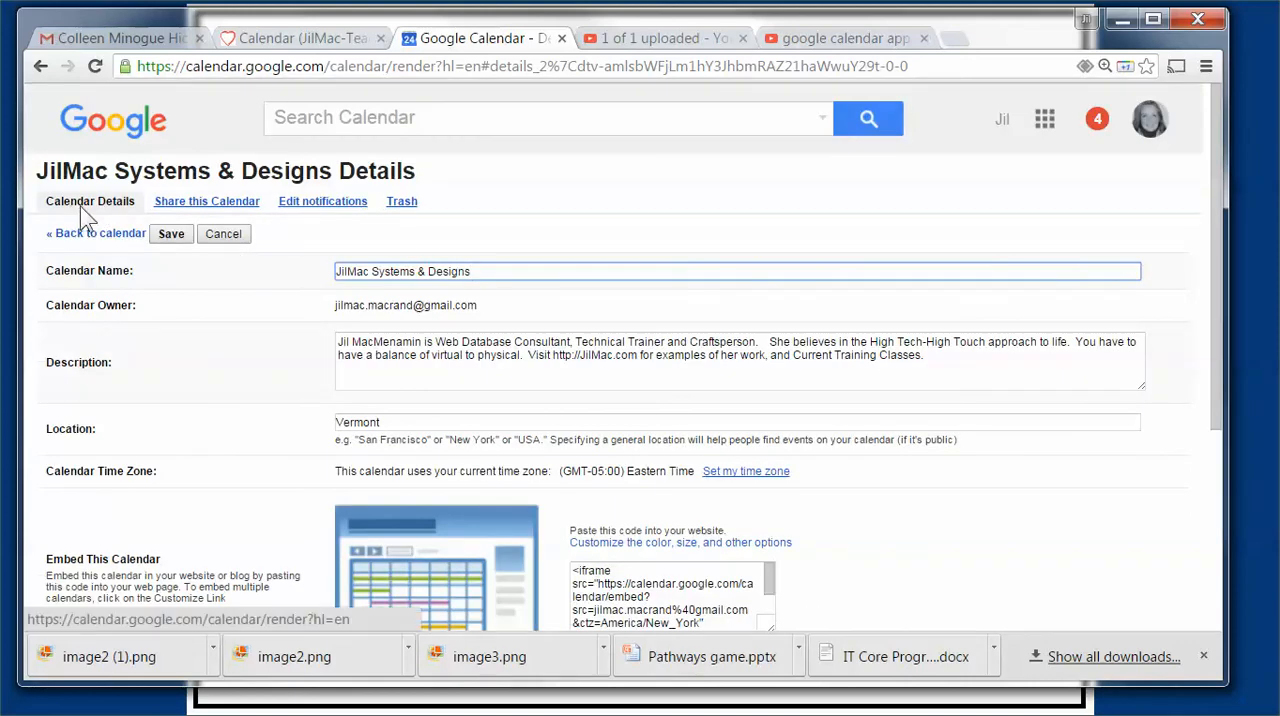
pyautogui.scroll(-3, 70, 310)
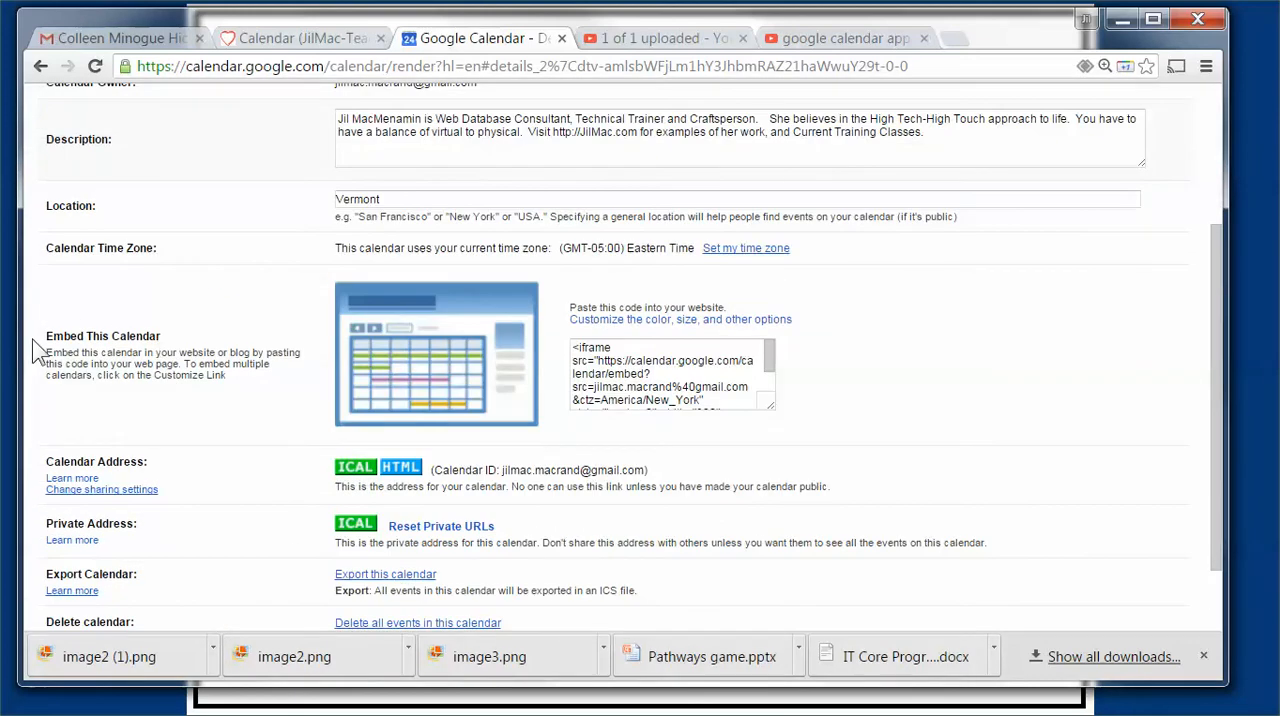
pyautogui.moveTo(46, 338); pyautogui.dragTo(184, 345)
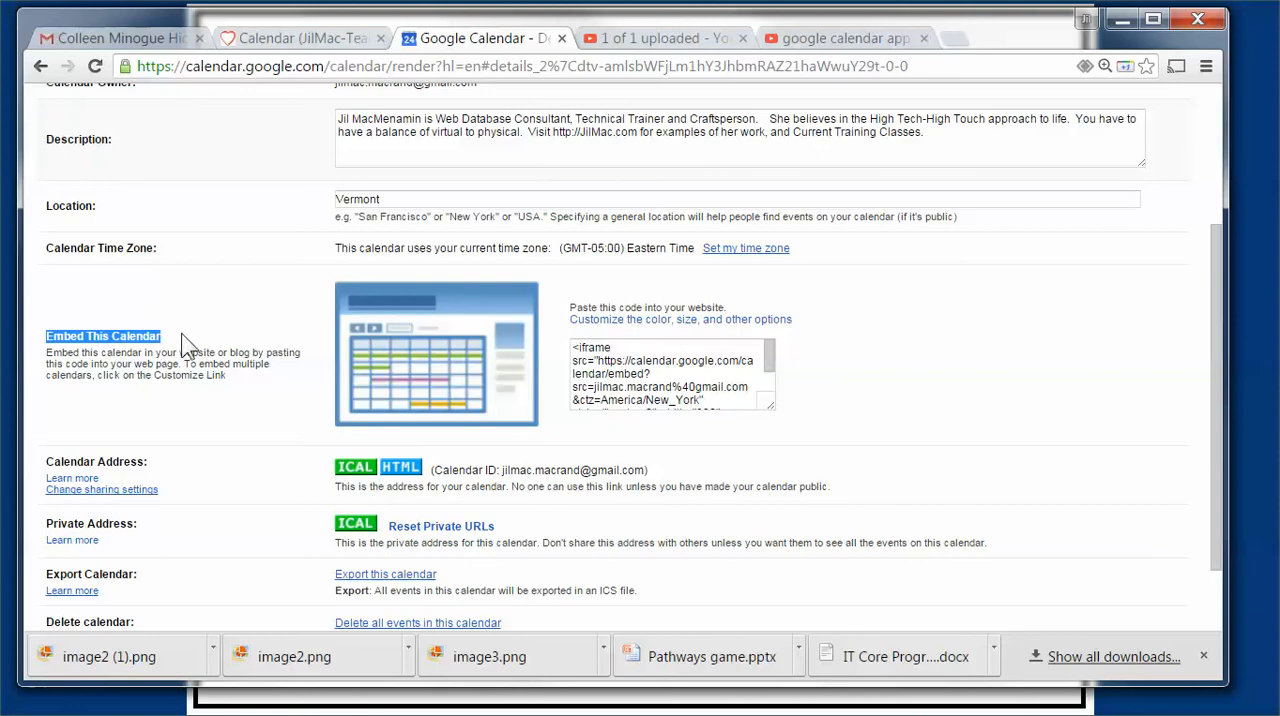
# Step: Copy the calendar's full iframe embed code and paste it into a new Notepad++ document
pyautogui.moveTo(574, 342); pyautogui.dragTo(734, 421)
pyautogui.hotkey('ctrl', 'c')
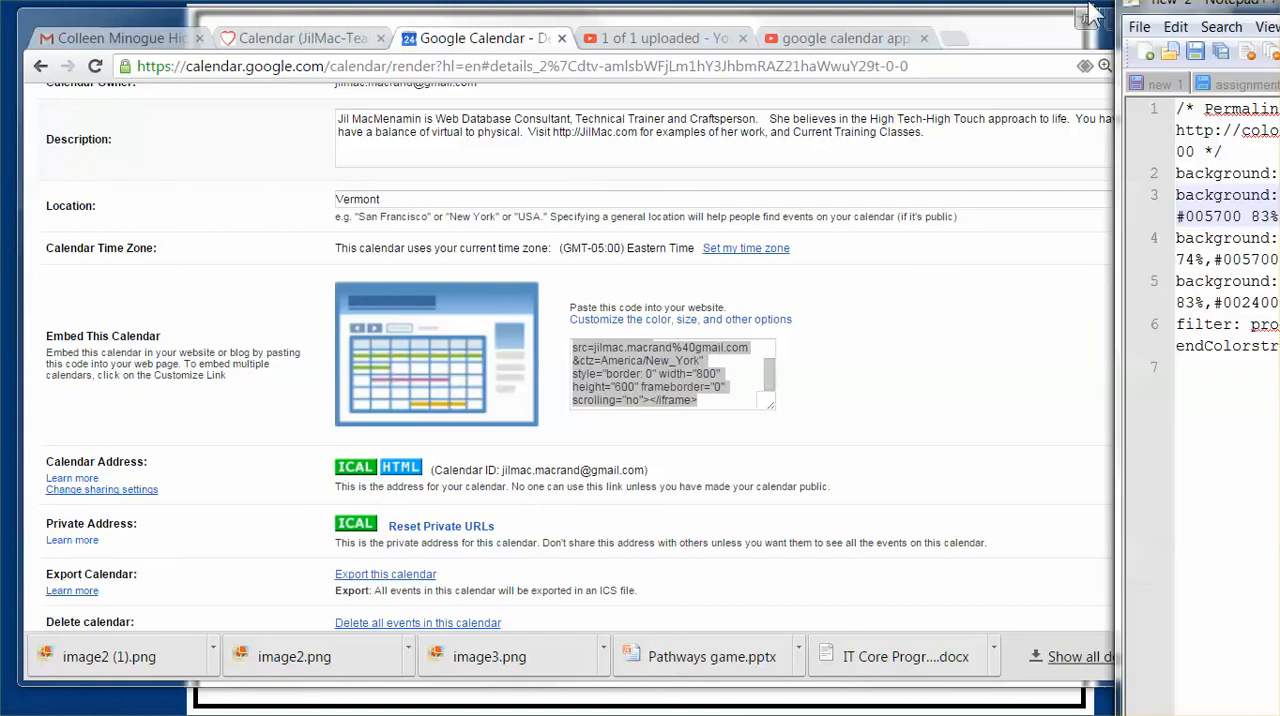
pyautogui.moveTo(1279, 37); pyautogui.dragTo(381, 36)
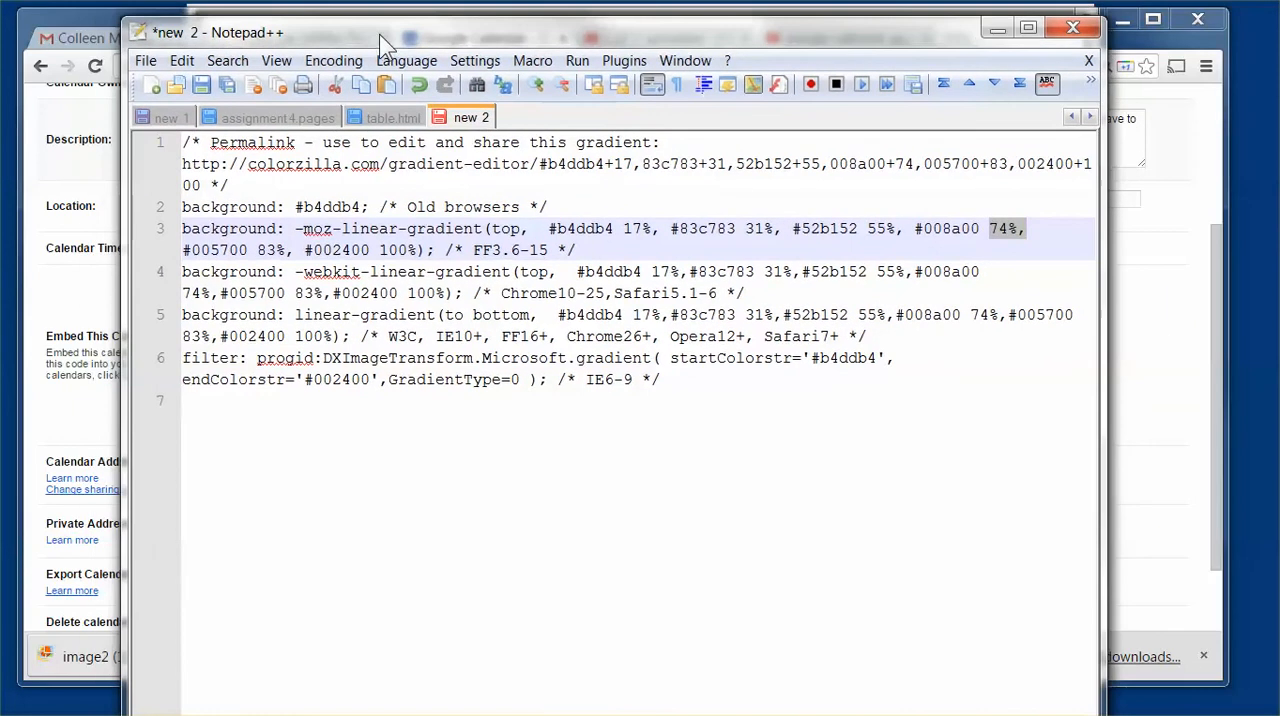
pyautogui.click(152, 88)
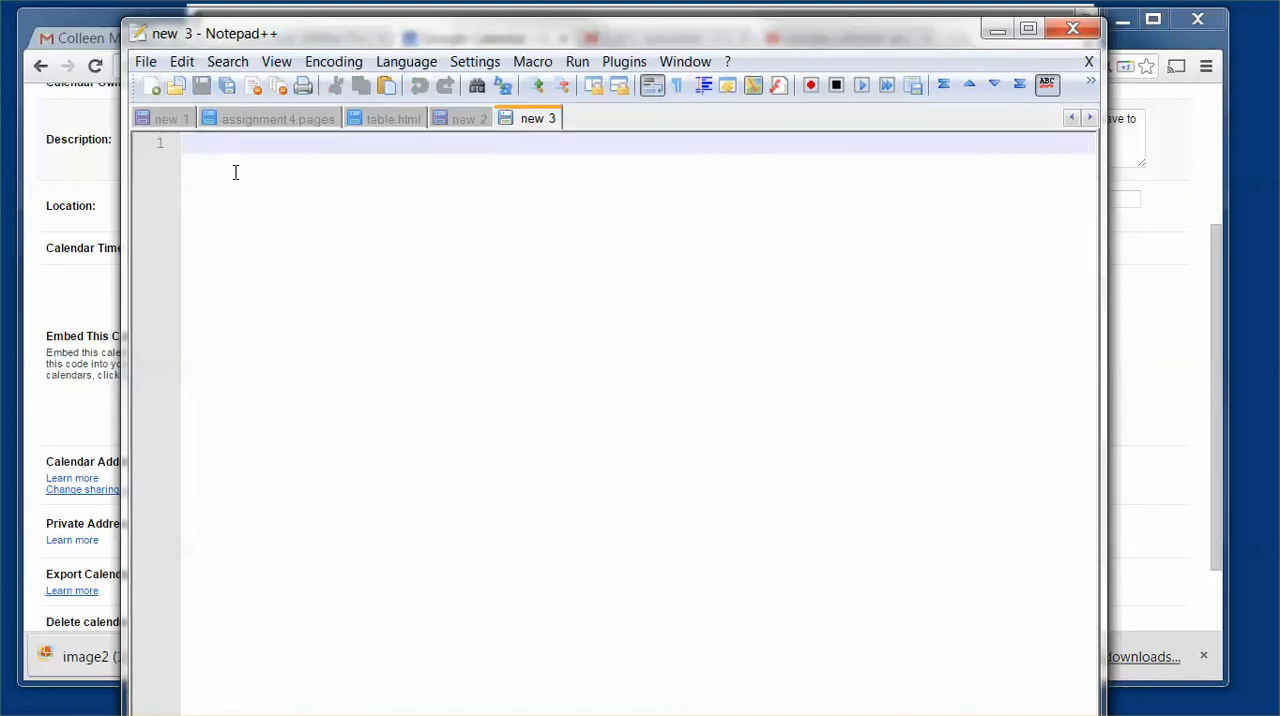
pyautogui.hotkey('ctrl', 'v')
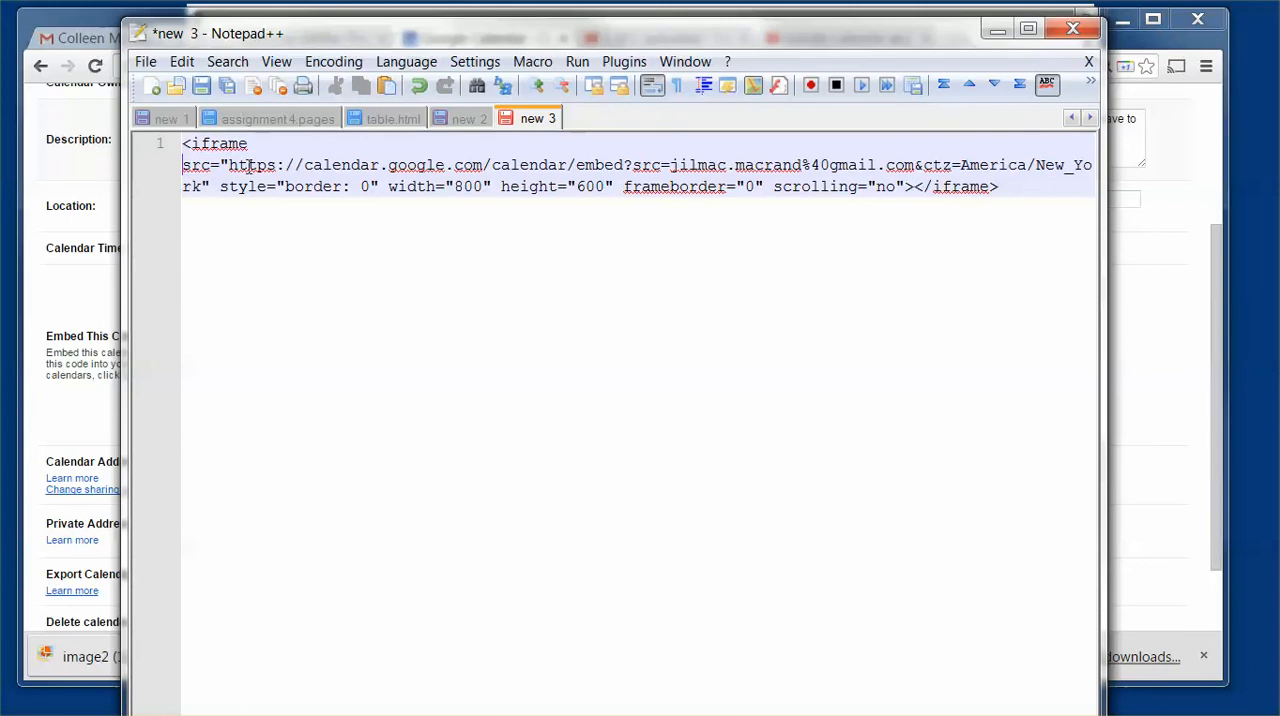
# Step: Break the pasted iframe code onto a new line just before "&ctz=America/New_York"
pyautogui.press('Right')
pyautogui.press('Right')
pyautogui.press('Right')
pyautogui.press('Right')
pyautogui.press('Right')
pyautogui.press('Right')
pyautogui.press('Right')
pyautogui.press('Right')
pyautogui.press('Right')
pyautogui.press('Right')
pyautogui.press('Right')
pyautogui.press('Right')
pyautogui.press('Right')
pyautogui.press('Right')
pyautogui.press('Right')
pyautogui.press('Right')
pyautogui.press('Right')
pyautogui.press('Right')
pyautogui.press('Right')
pyautogui.press('Right')
pyautogui.press('Right')
pyautogui.press('Right')
pyautogui.press('Right')
pyautogui.press('Right')
pyautogui.press('Right')
pyautogui.press('Right')
pyautogui.press('Right')
pyautogui.press('Right')
pyautogui.press('Right')
pyautogui.press('Right')
pyautogui.press('Right')
pyautogui.press('Right')
pyautogui.press('Right')
pyautogui.press('Right')
pyautogui.press('Right')
pyautogui.press('Right')
pyautogui.press('Right')
pyautogui.press('Right')
pyautogui.press('Right')
pyautogui.press('Right')
pyautogui.press('Right')
pyautogui.press('Return')
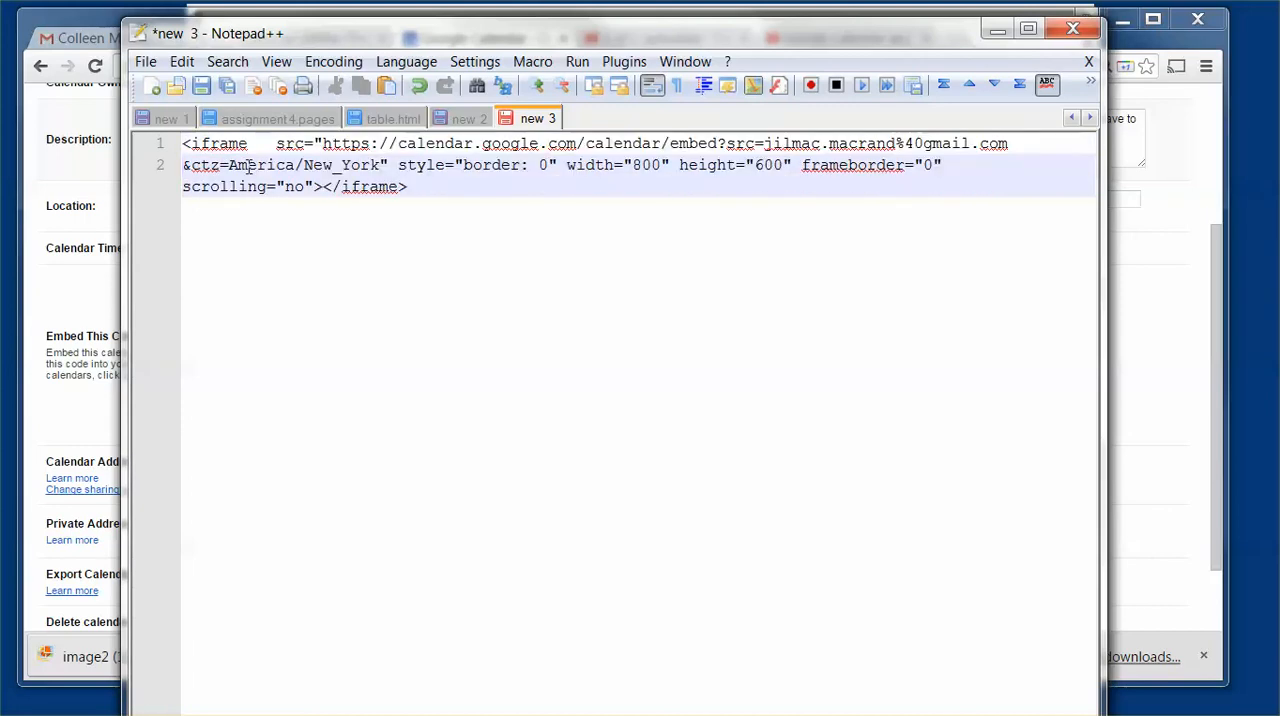
# Step: Put the src attribute on its own line and indent both the src line and the &ctz line by one tab
pyautogui.press('Up')
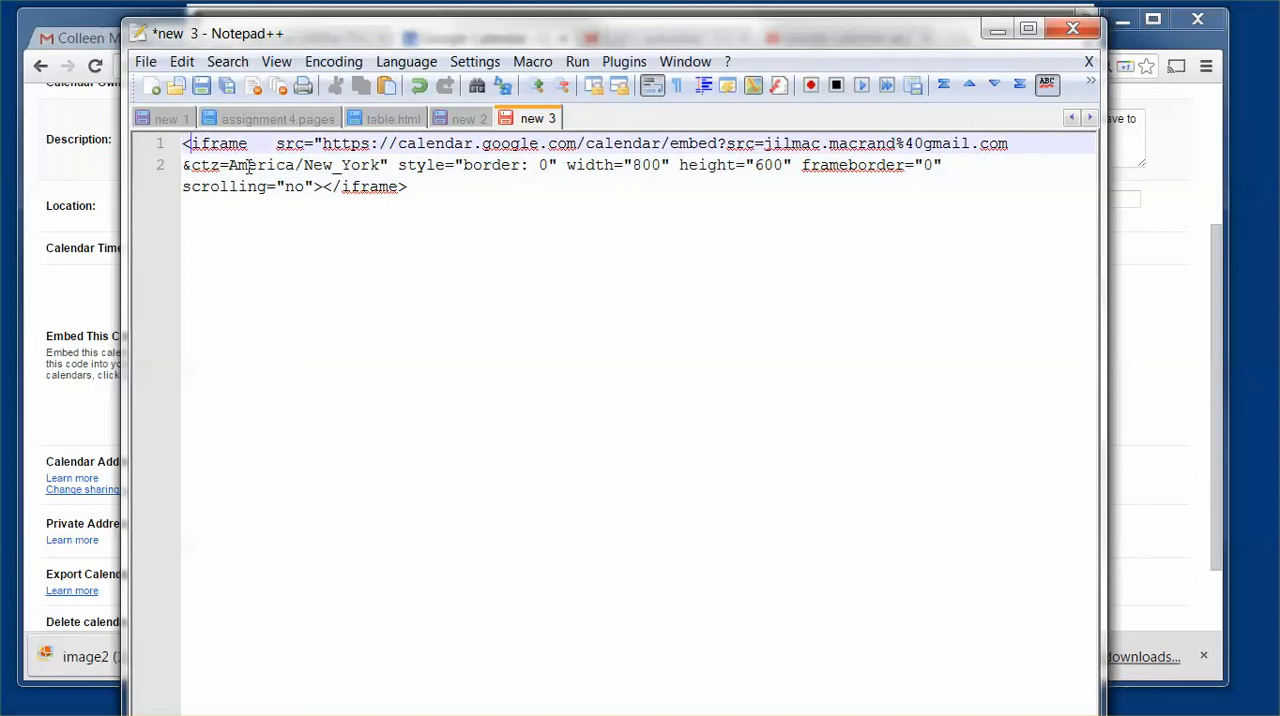
pyautogui.press('Right')
pyautogui.press('Right')
pyautogui.press('Right')
pyautogui.press('Right')
pyautogui.press('Right')
pyautogui.press('Right')
pyautogui.press('Right')
pyautogui.press('Right')
pyautogui.press('Right')
pyautogui.press('Right')
pyautogui.press('Right')
pyautogui.press('Return')
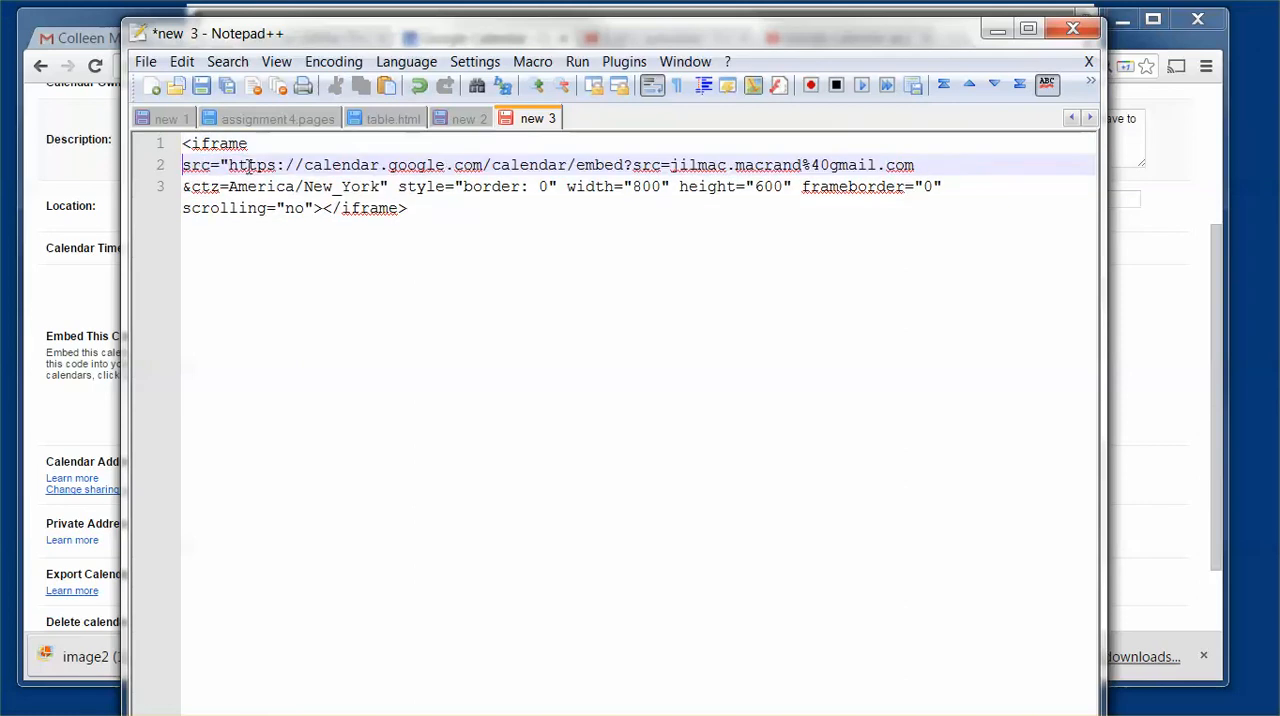
pyautogui.press('Tab')
pyautogui.press('Down')
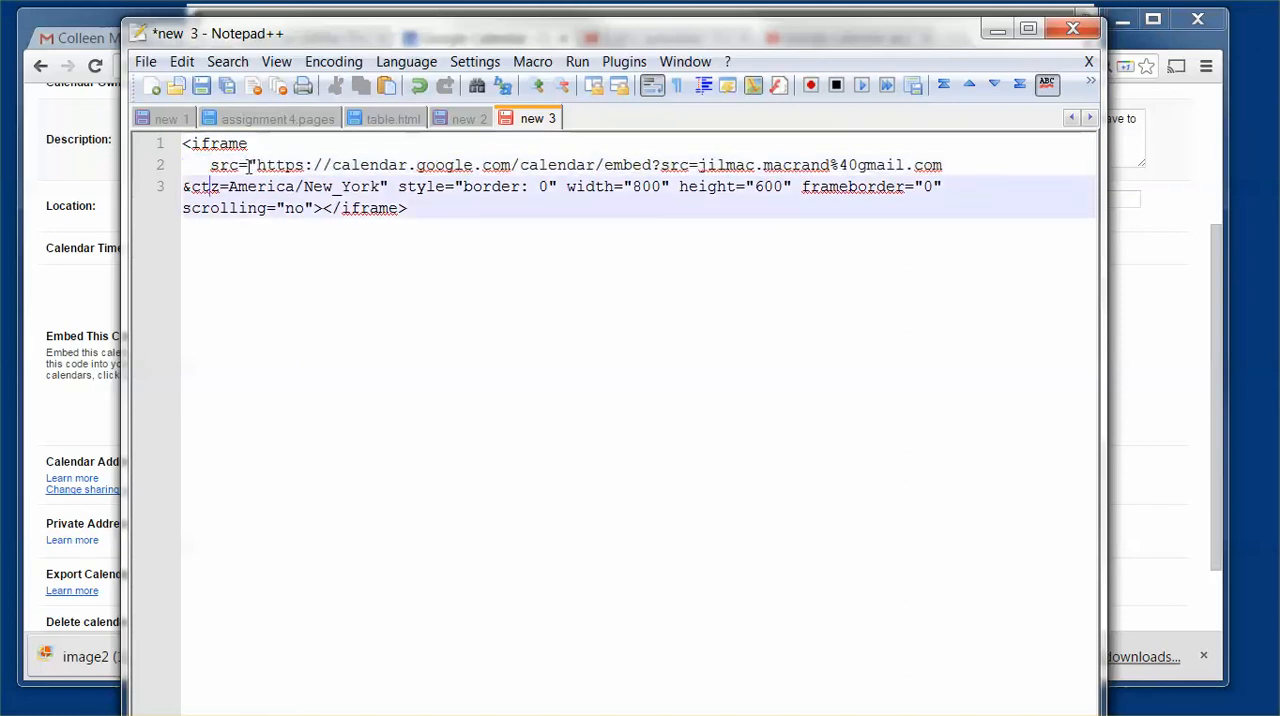
pyautogui.press('Home')
pyautogui.press('Tab')
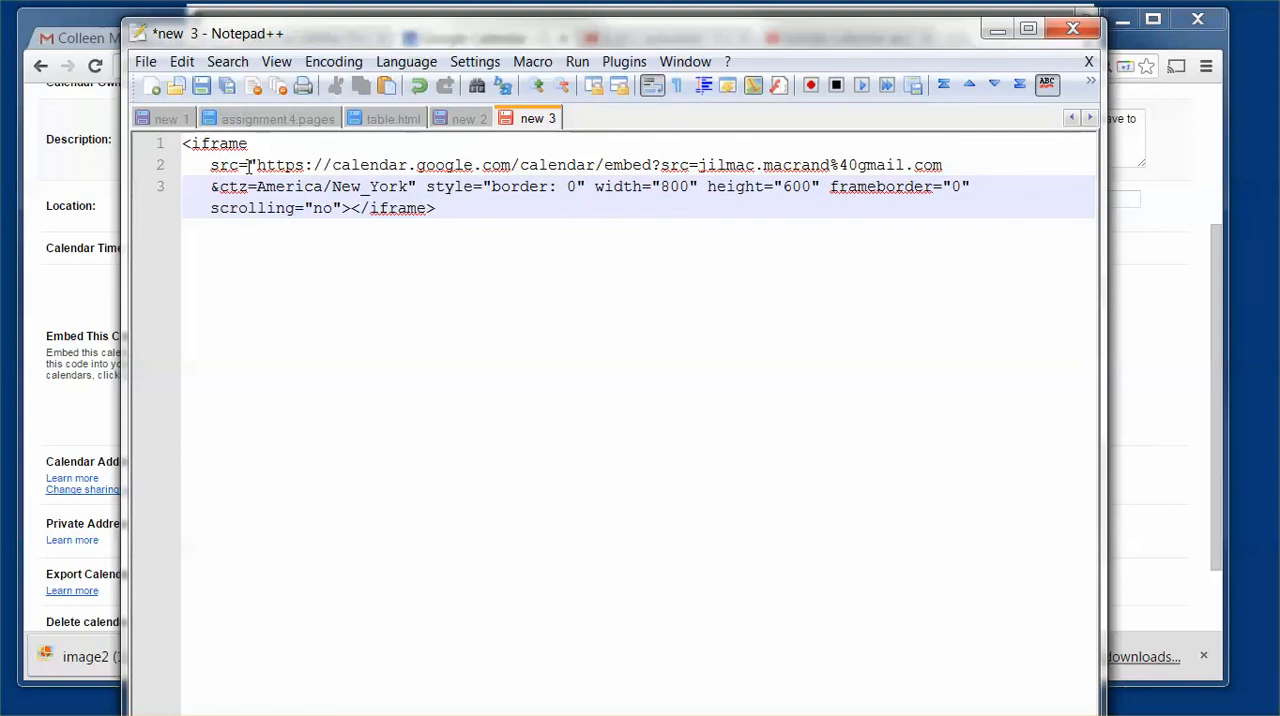
# Step: Break the calendar iframe code before the style, width and height attributes so each starts its own indented line
pyautogui.press('Left')
pyautogui.press('Right')
pyautogui.press('Return')
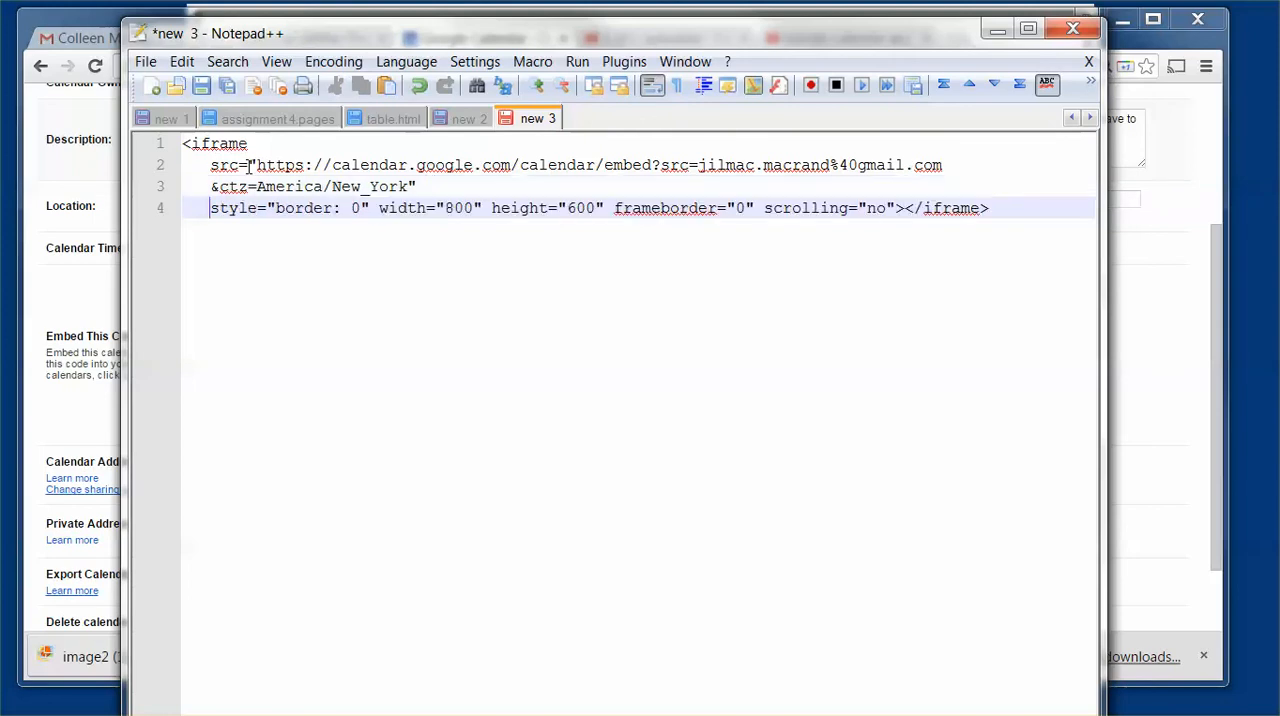
pyautogui.press('Right')
pyautogui.press('Right')
pyautogui.press('Right')
pyautogui.press('Right')
pyautogui.press('Right')
pyautogui.press('Right')
pyautogui.press('Right')
pyautogui.press('Right')
pyautogui.press('Return')
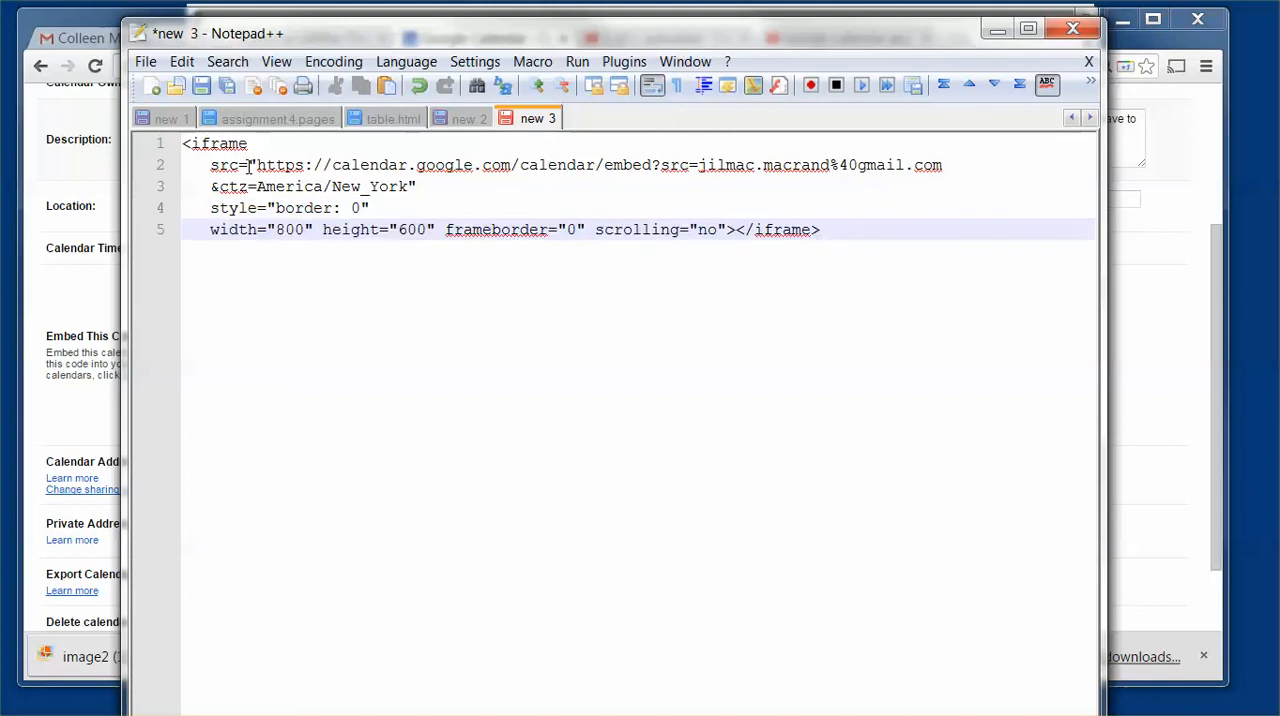
pyautogui.press('Right')
pyautogui.press('Right')
pyautogui.press('Left')
pyautogui.press('Return')
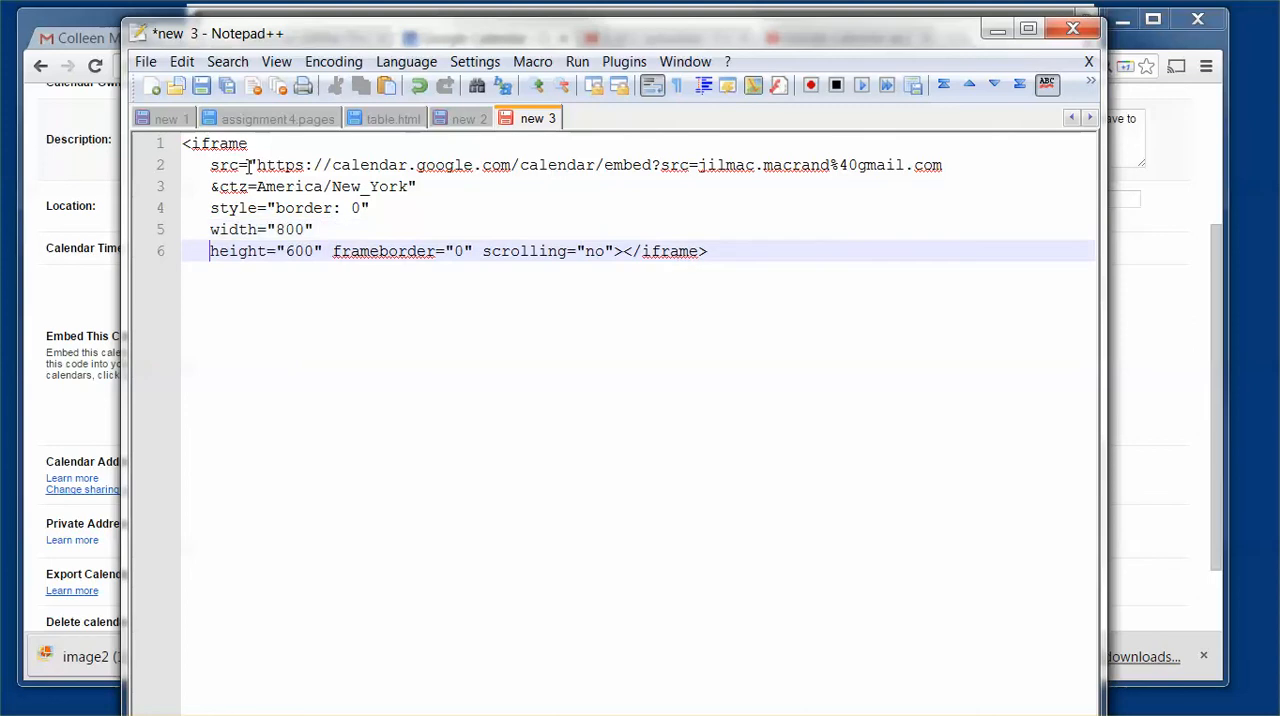
# Step: Start new indented lines for the calendar iframe's frameborder and scrolling attributes
pyautogui.press('Right')
pyautogui.press('Right')
pyautogui.press('Right')
pyautogui.press('Right')
pyautogui.press('Right')
pyautogui.press('Right')
pyautogui.press('Right')
pyautogui.press('Right')
pyautogui.press('Right')
pyautogui.press('Return')
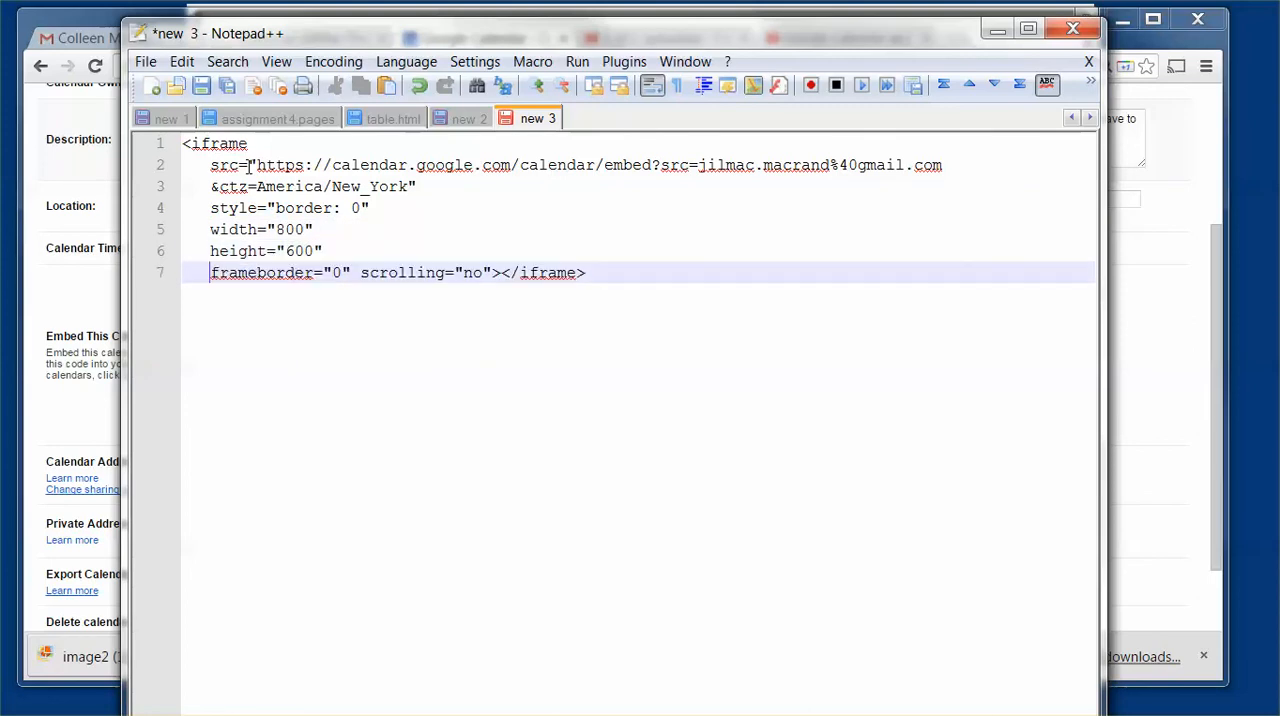
pyautogui.press('Right')
pyautogui.press('Right')
pyautogui.press('Right')
pyautogui.press('Right')
pyautogui.press('Right')
pyautogui.press('Right')
pyautogui.press('Right')
pyautogui.press('Right')
pyautogui.press('Right')
pyautogui.press('Right')
pyautogui.press('Right')
pyautogui.press('Right')
pyautogui.press('Right')
pyautogui.press('Right')
pyautogui.press('Right')
pyautogui.press('Right')
pyautogui.press('Return')
# Step: Move the calendar code's closing </iframe> tag onto its own line and remove its indent
pyautogui.press('Right')
pyautogui.press('Right')
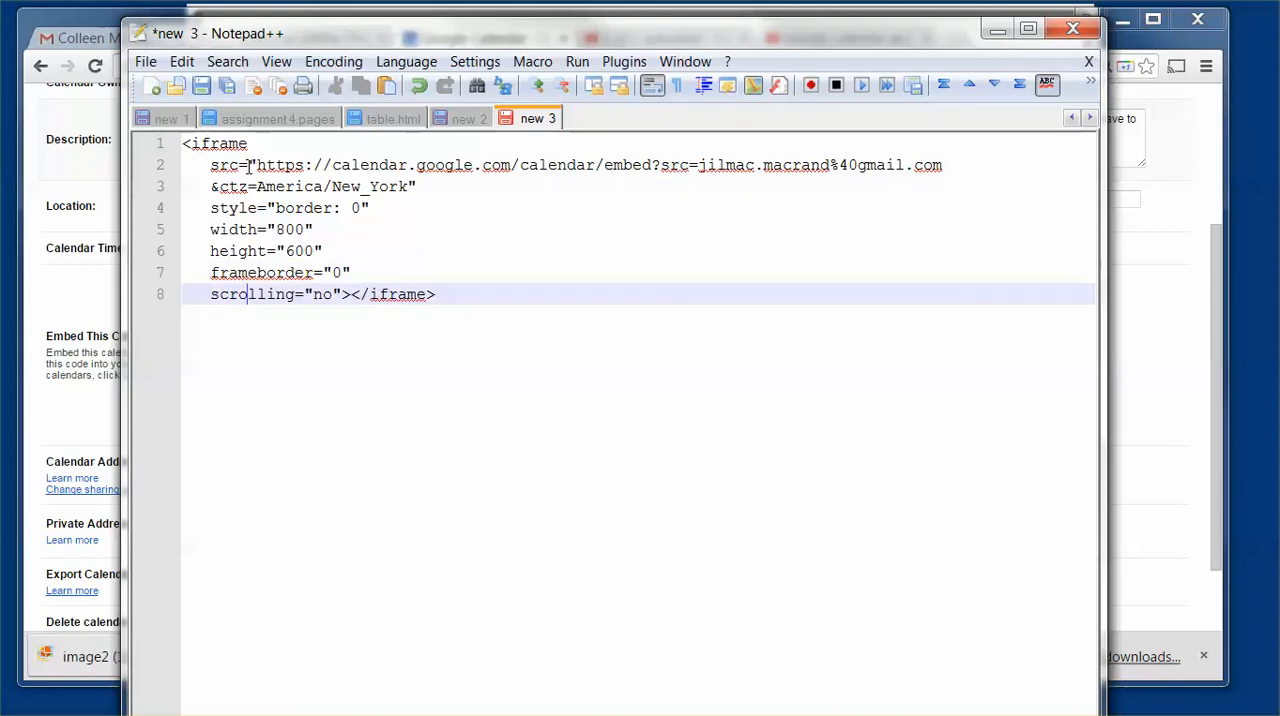
pyautogui.press('Right')
pyautogui.press('Right')
pyautogui.press('Right')
pyautogui.press('Right')
pyautogui.press('Right')
pyautogui.press('Right')
pyautogui.press('Right')
pyautogui.press('Return')
pyautogui.press('BackSpace')
pyautogui.press('BackSpace')
pyautogui.press('BackSpace')
pyautogui.press('BackSpace')
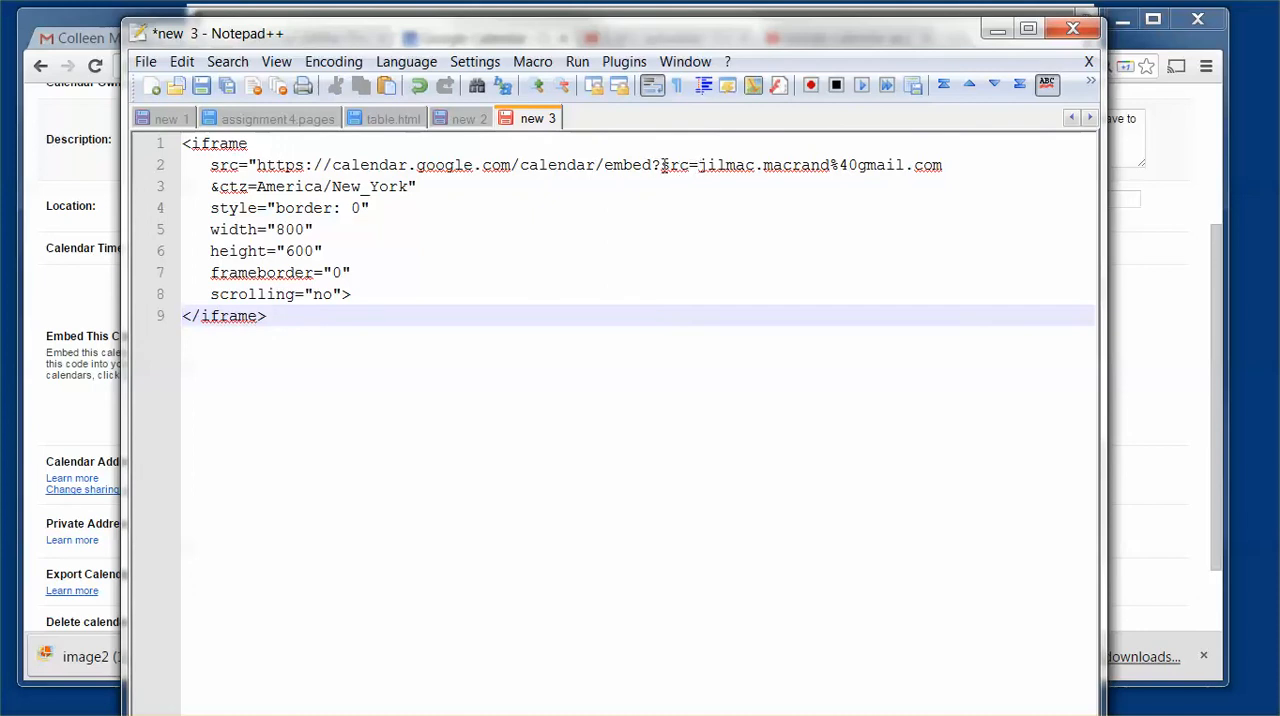
# Step: Highlight the calendar ID parameter in the src URL, clear the highlight and move the Notepad++ window aside to uncover the browser
pyautogui.moveTo(660, 165); pyautogui.dragTo(955, 168)
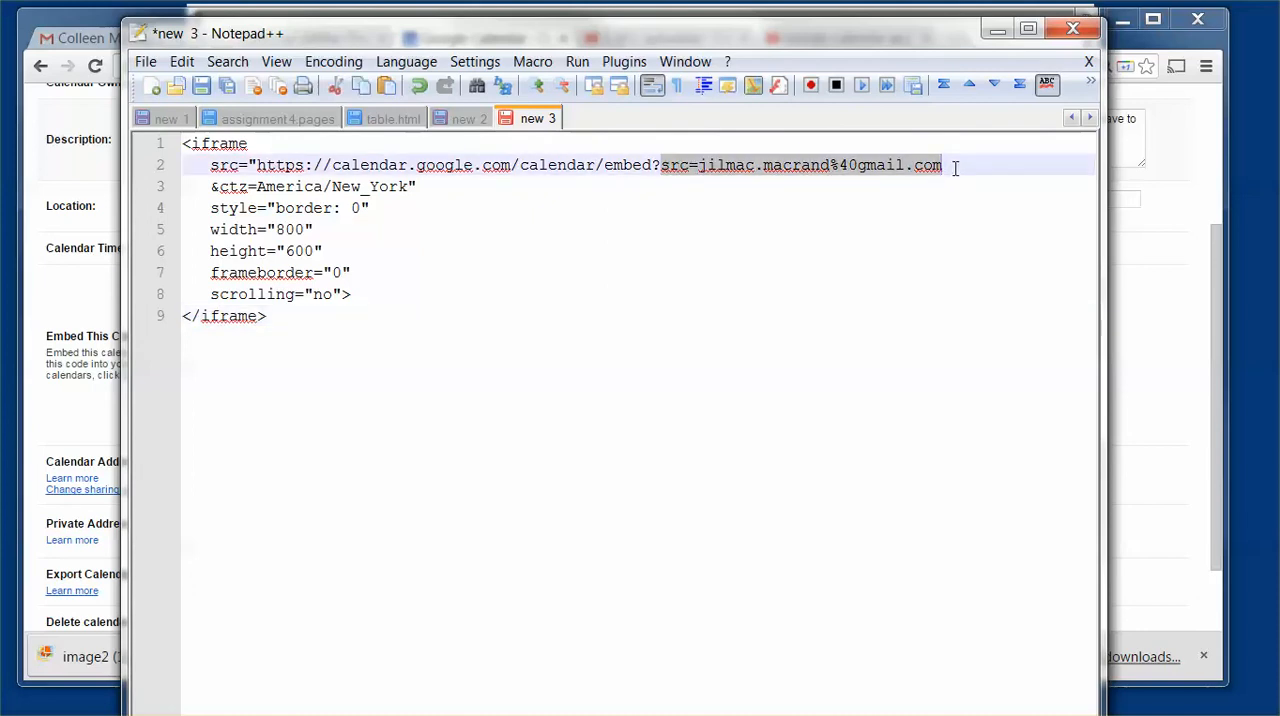
pyautogui.click(506, 272)
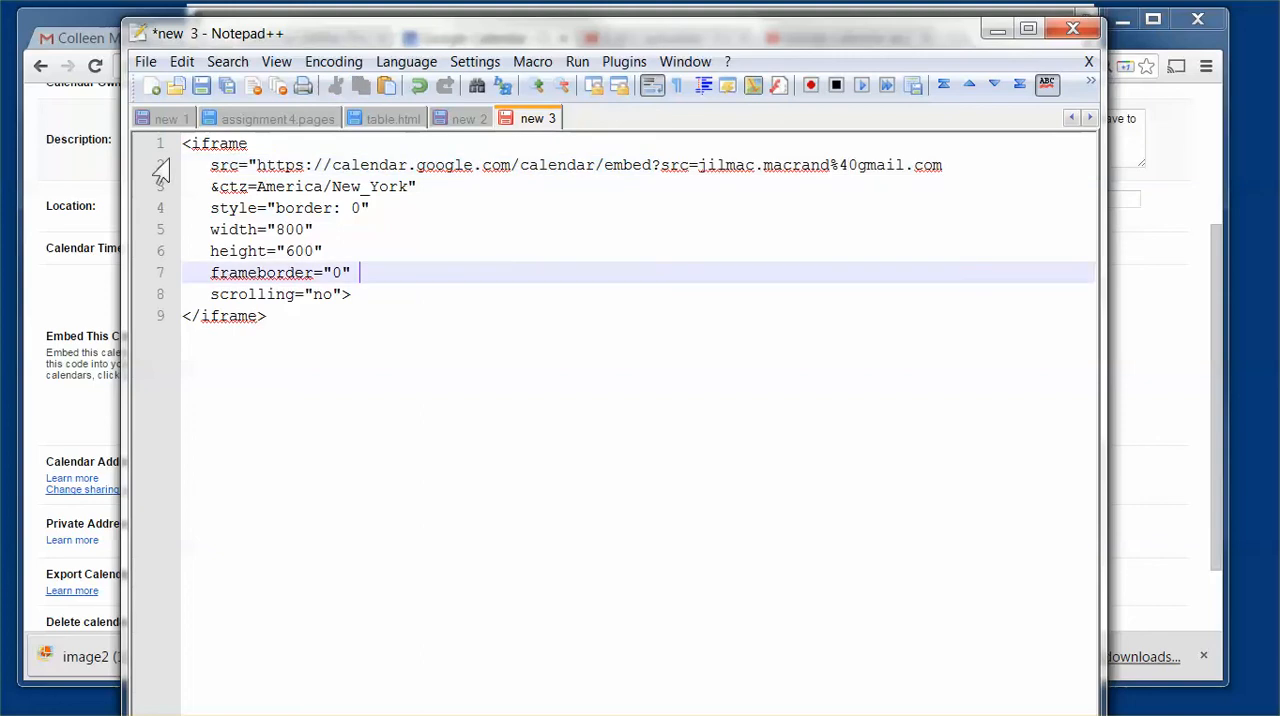
pyautogui.moveTo(315, 32); pyautogui.dragTo(1175, 37)
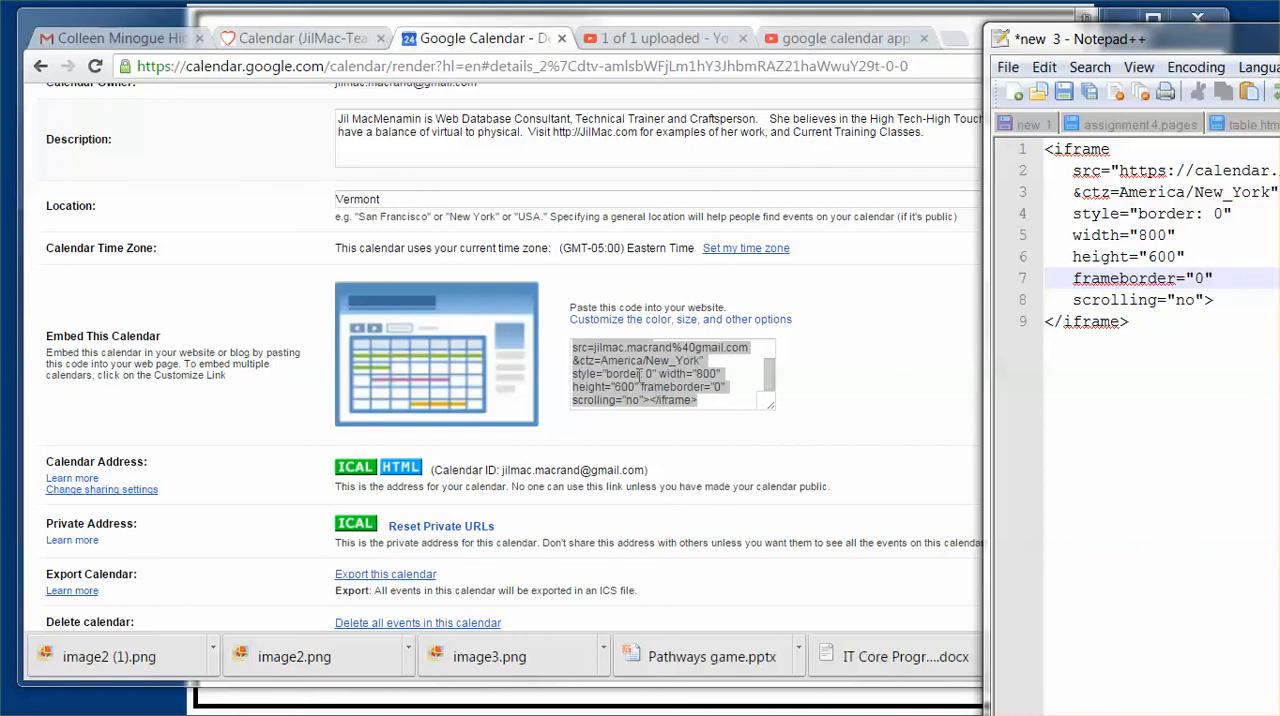
# Step: Switch to the YouTube search results, open "How to Insert Appointment Slots Into Google Calendar" and pause the video
pyautogui.click(822, 38)
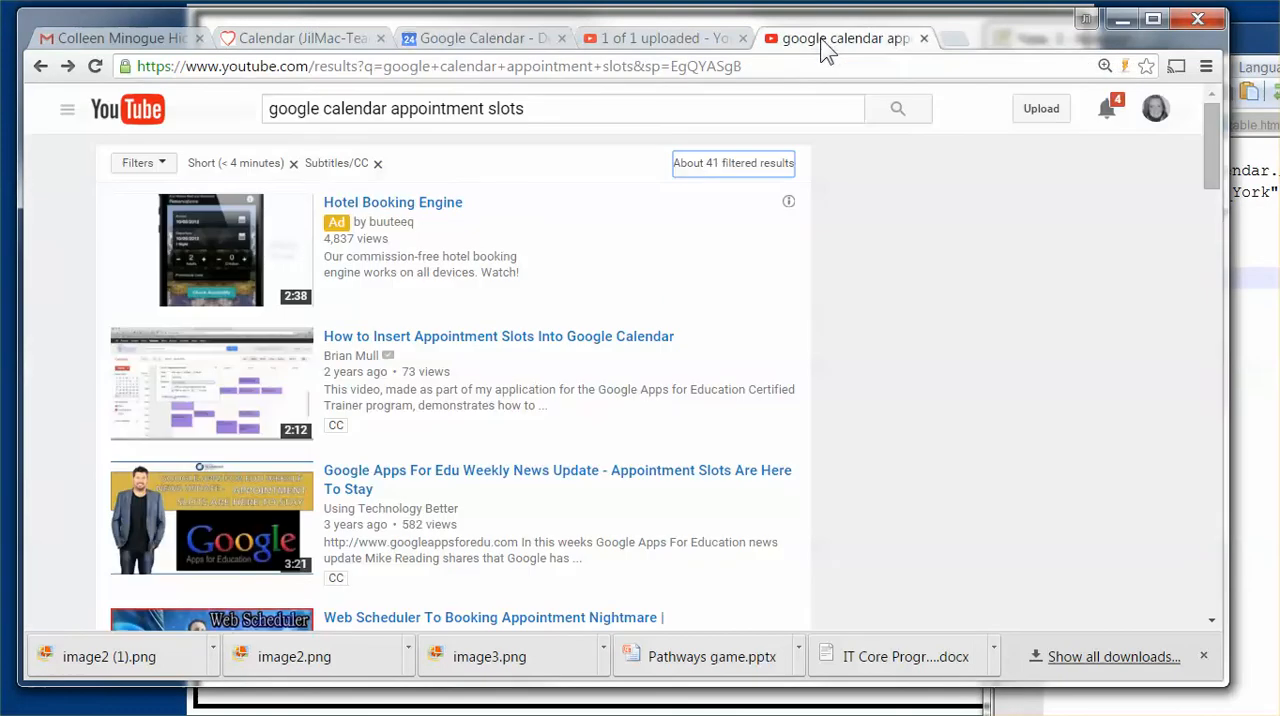
pyautogui.click(343, 343)
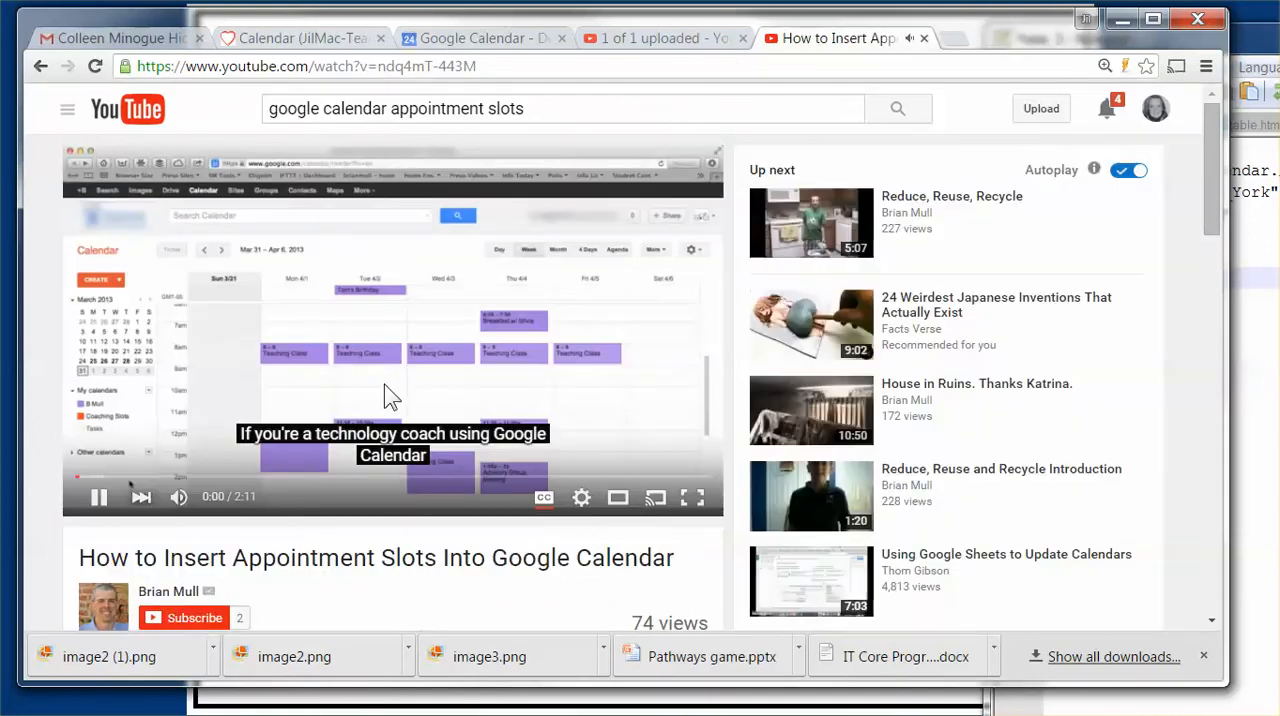
pyautogui.click(383, 398)
# Step: Open the video's Embed sharing option and copy its full iframe embed code
pyautogui.scroll(-2, 360, 412)
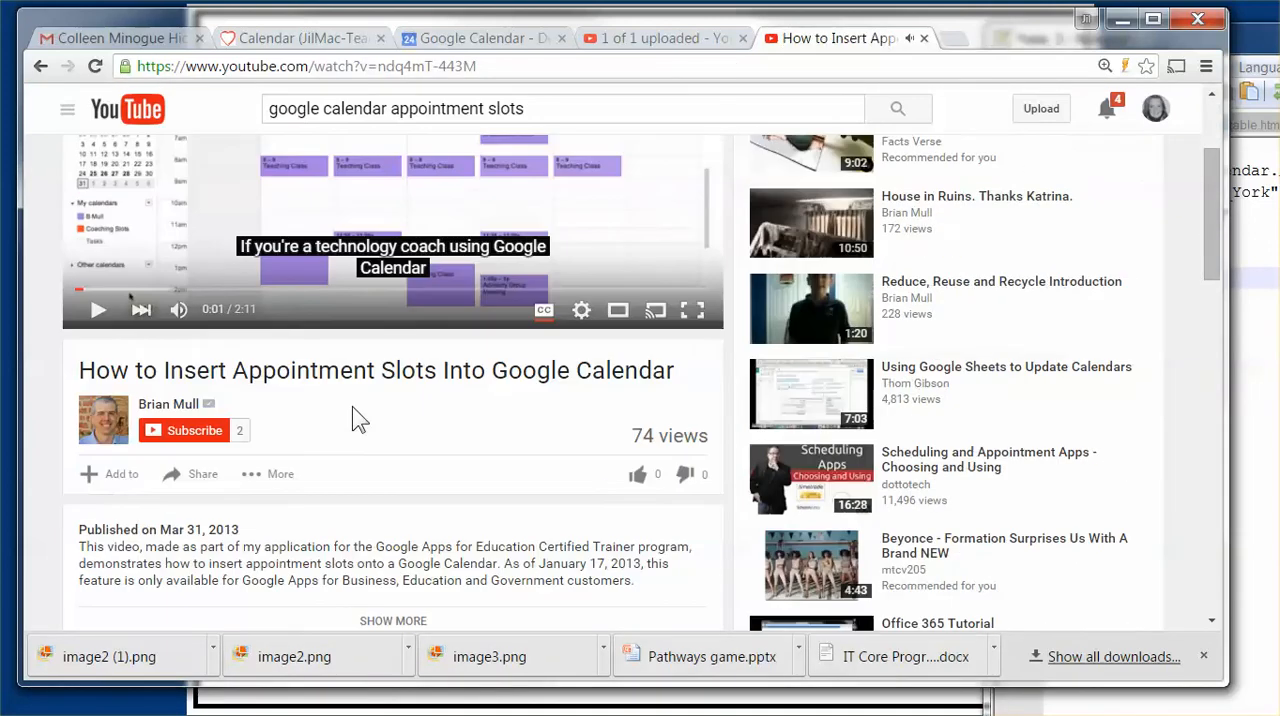
pyautogui.scroll(-3, 352, 406)
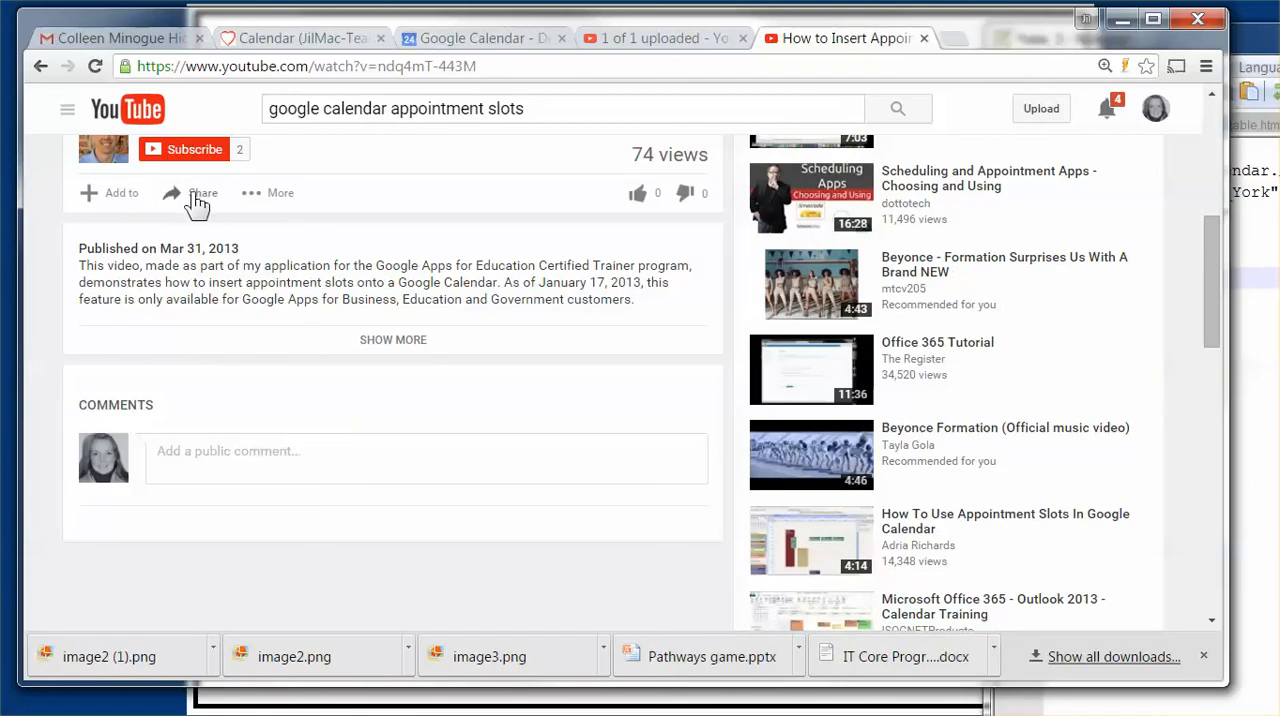
pyautogui.click(199, 200)
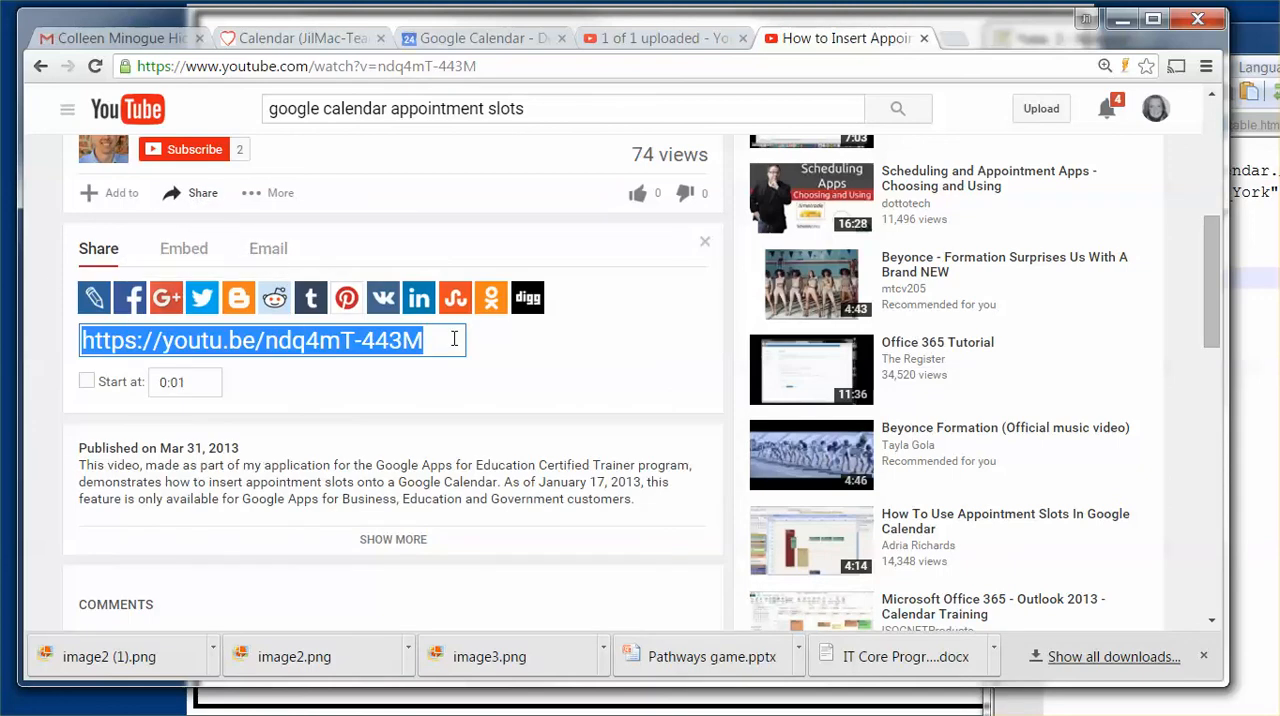
pyautogui.click(197, 262)
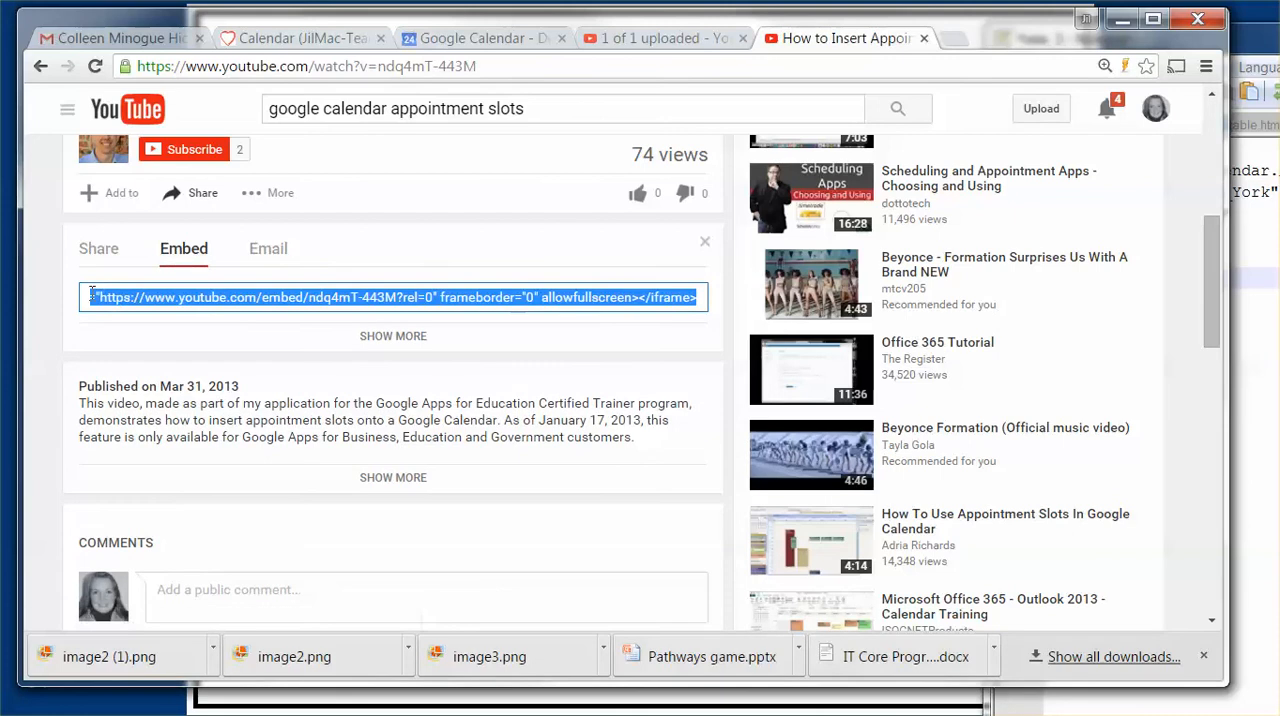
pyautogui.click(91, 295)
pyautogui.press('Home')
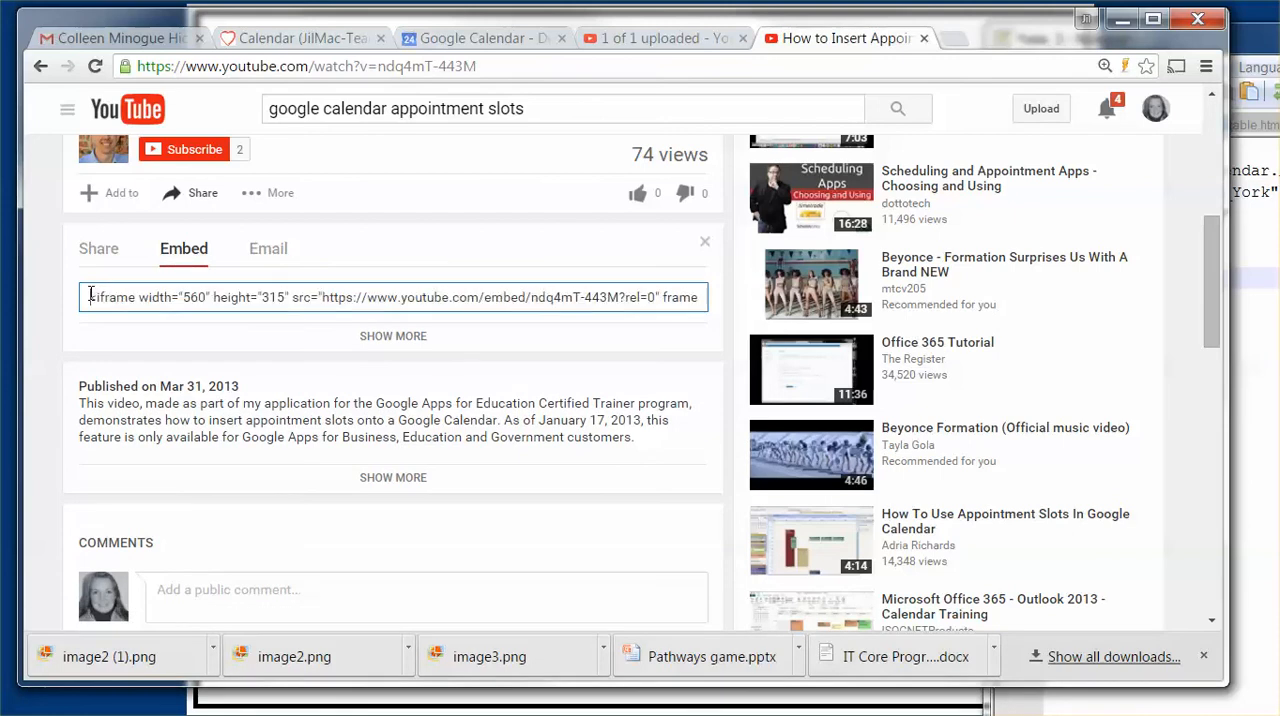
pyautogui.hotkey('ctrl', 'a')
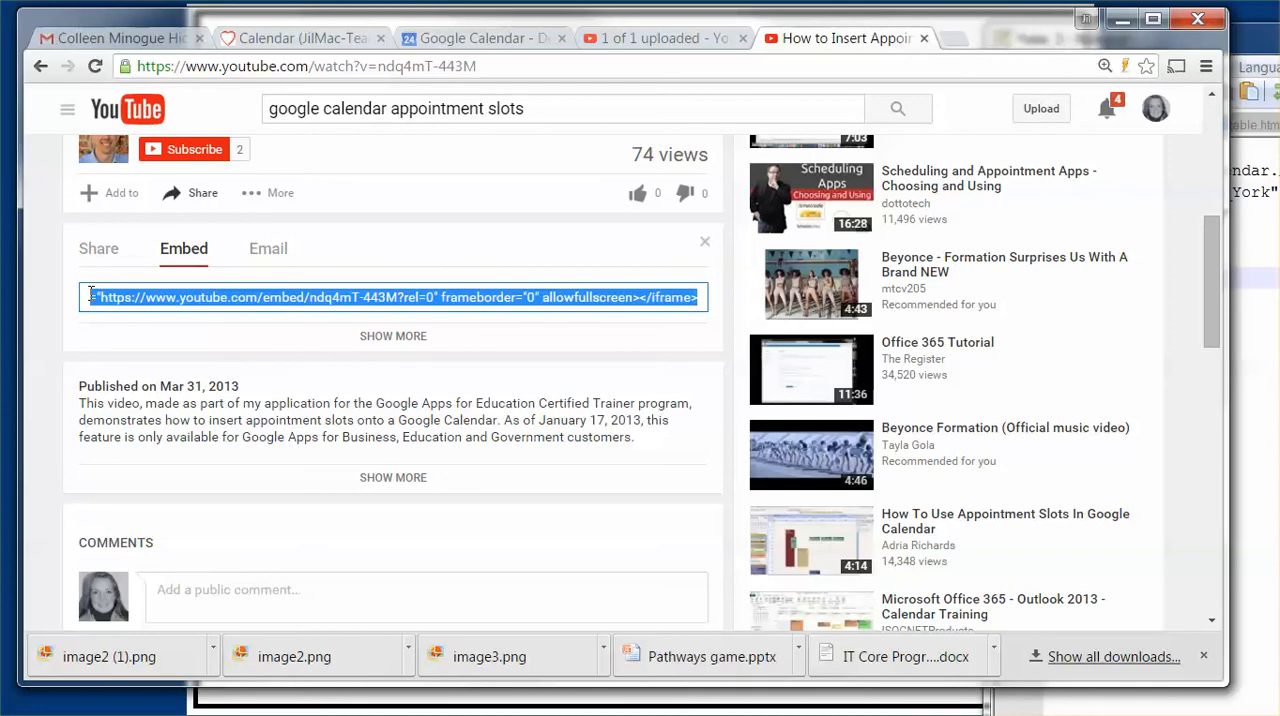
pyautogui.press('Home')
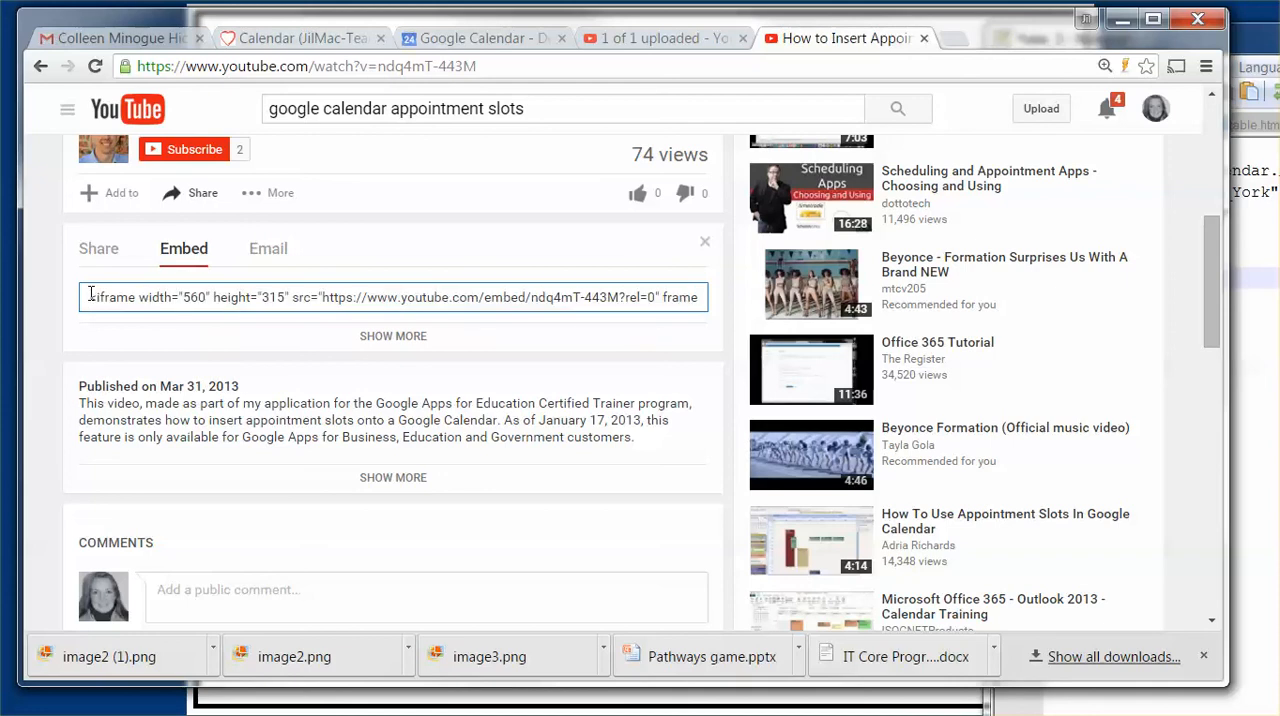
pyautogui.hotkey('shift', 'End')
pyautogui.hotkey('ctrl', 'c')
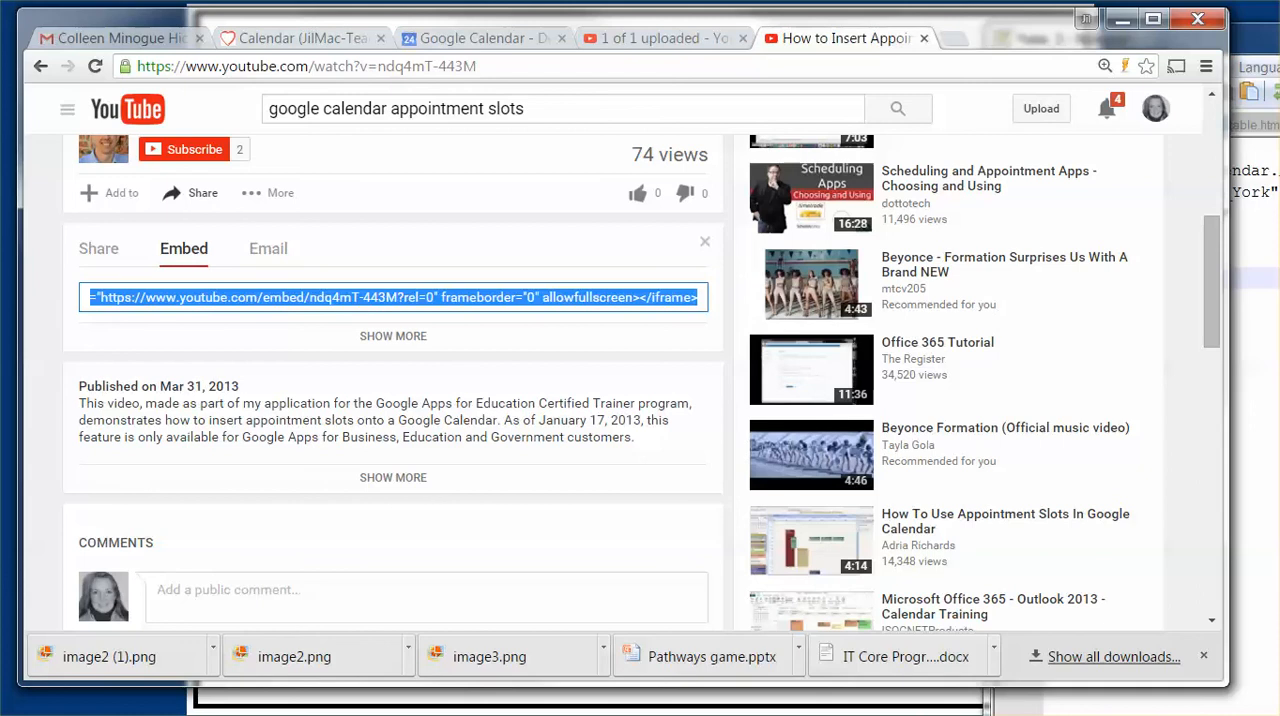
# Step: Bring Notepad++ back over the browser and paste the YouTube embed code below the calendar iframe, leaving a blank line between
pyautogui.click(470, 715)
pyautogui.moveTo(1270, 38); pyautogui.dragTo(661, 40)
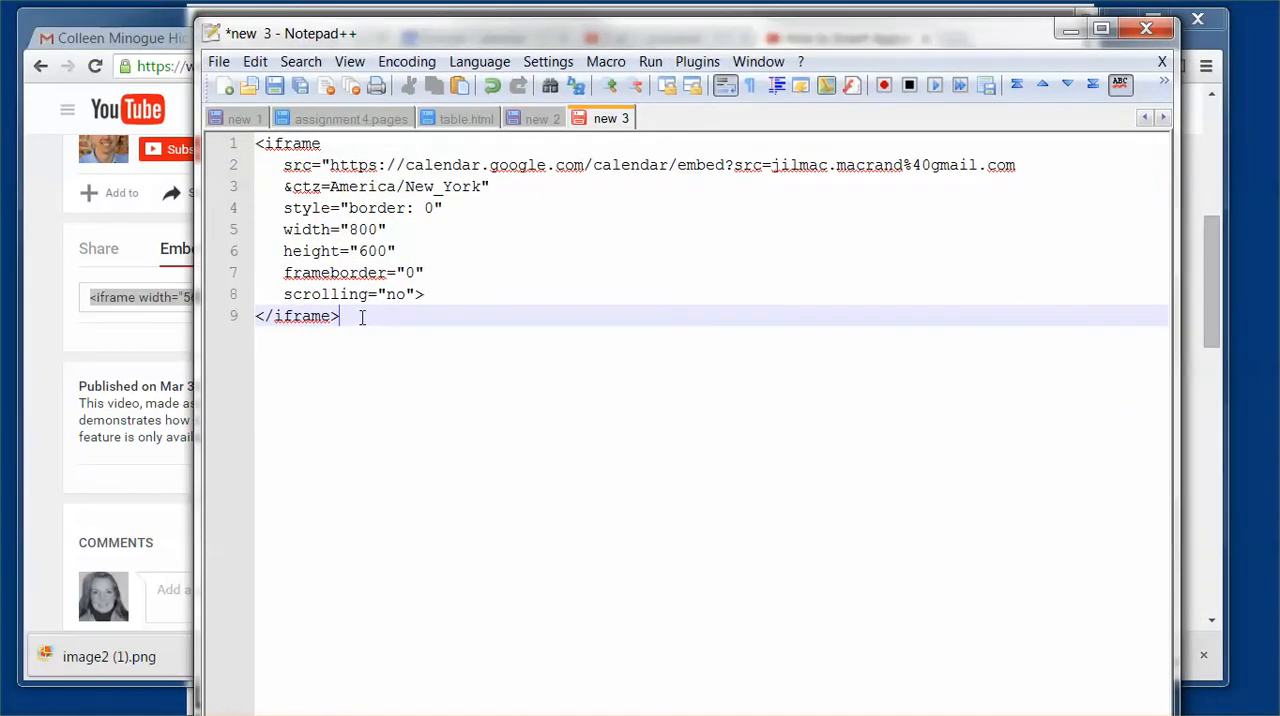
pyautogui.press('Return')
pyautogui.press('Return')
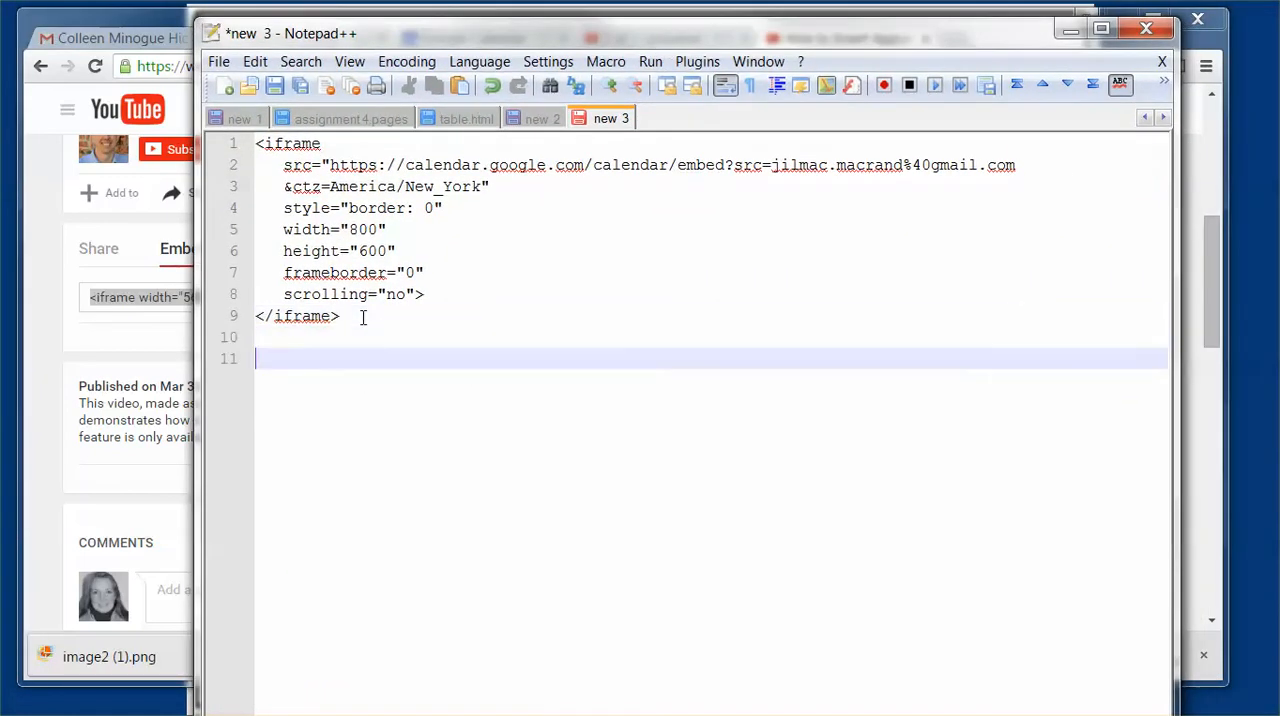
pyautogui.hotkey('ctrl', 'v')
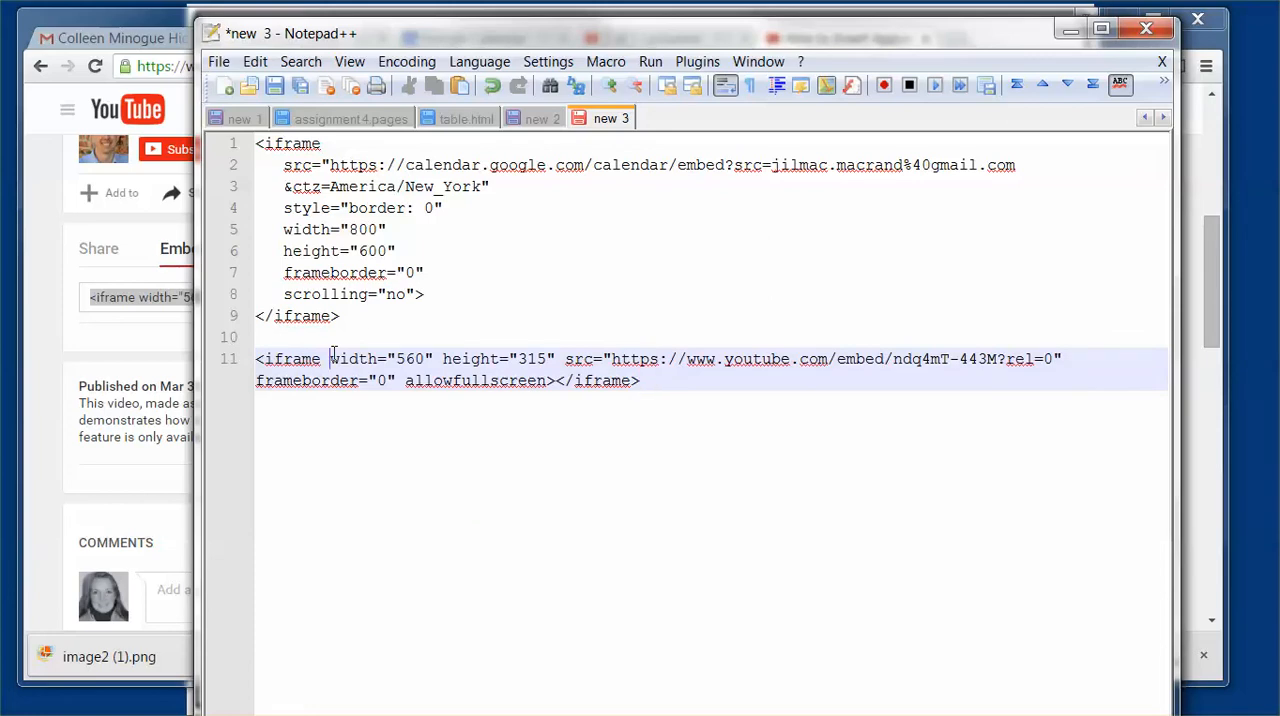
# Step: Put the YouTube iframe's width, height and src attributes on separate indented lines
pyautogui.press('Return')
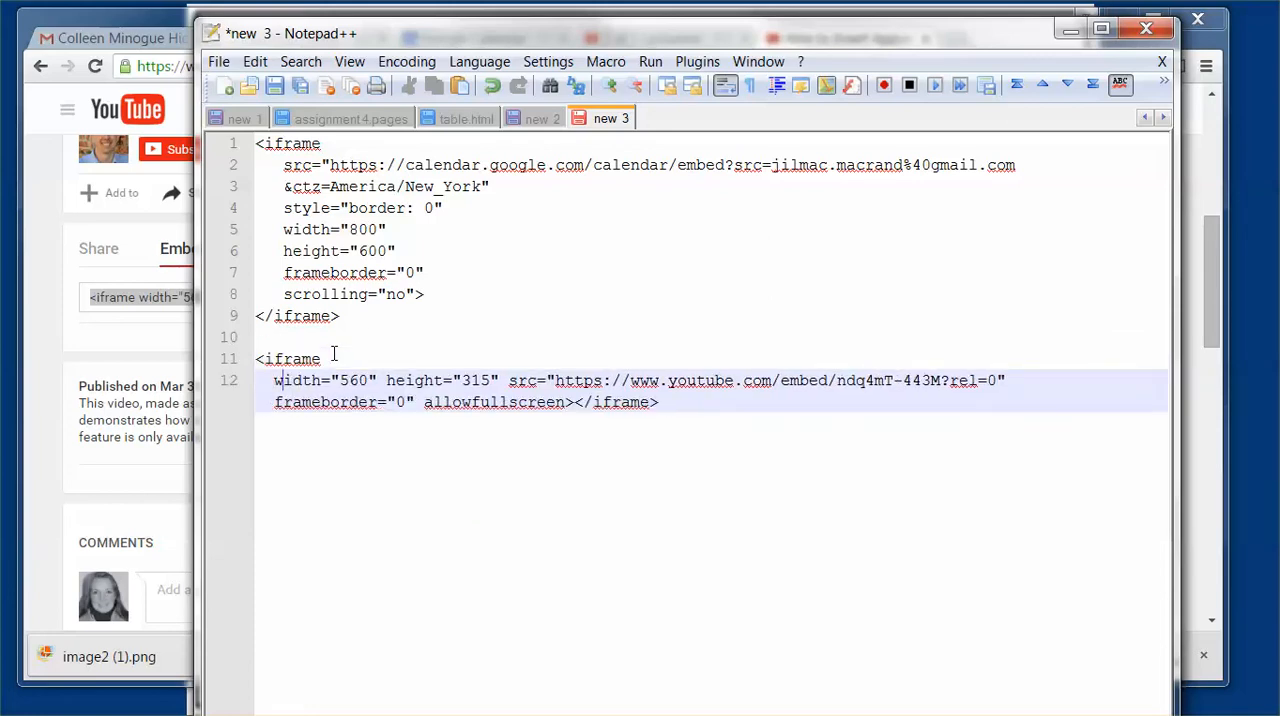
pyautogui.press('Return')
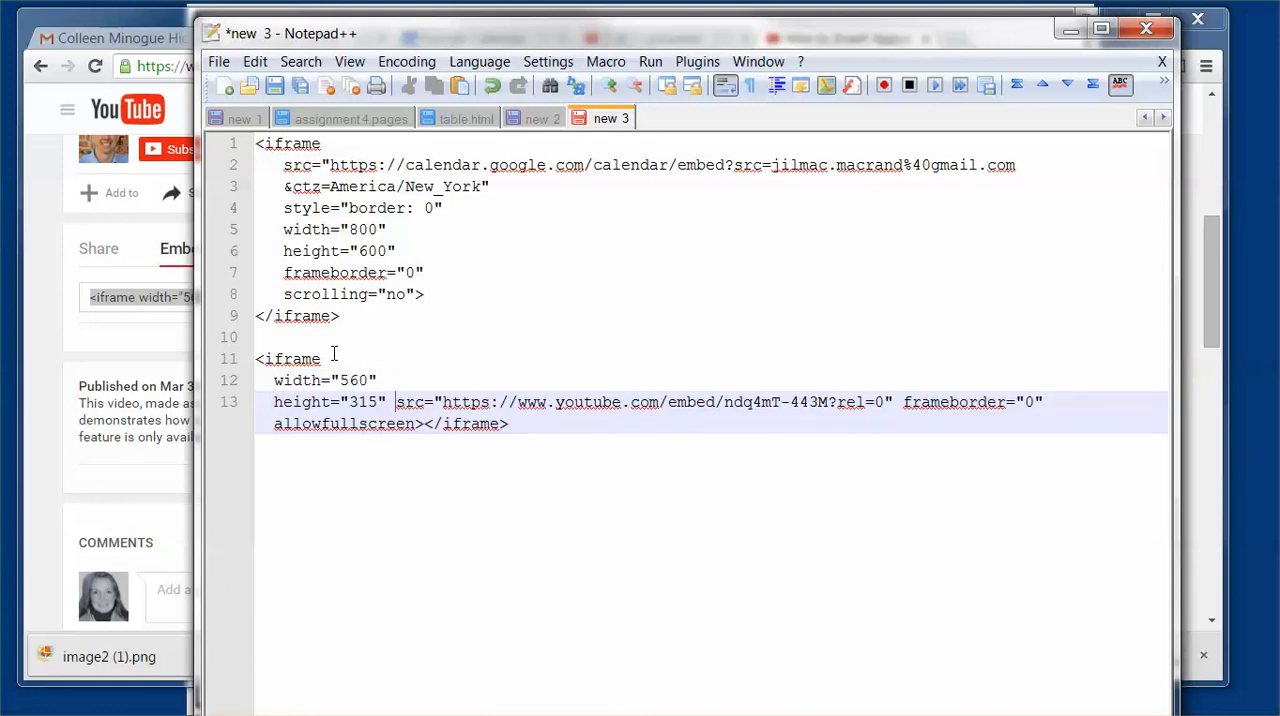
pyautogui.press('Return')
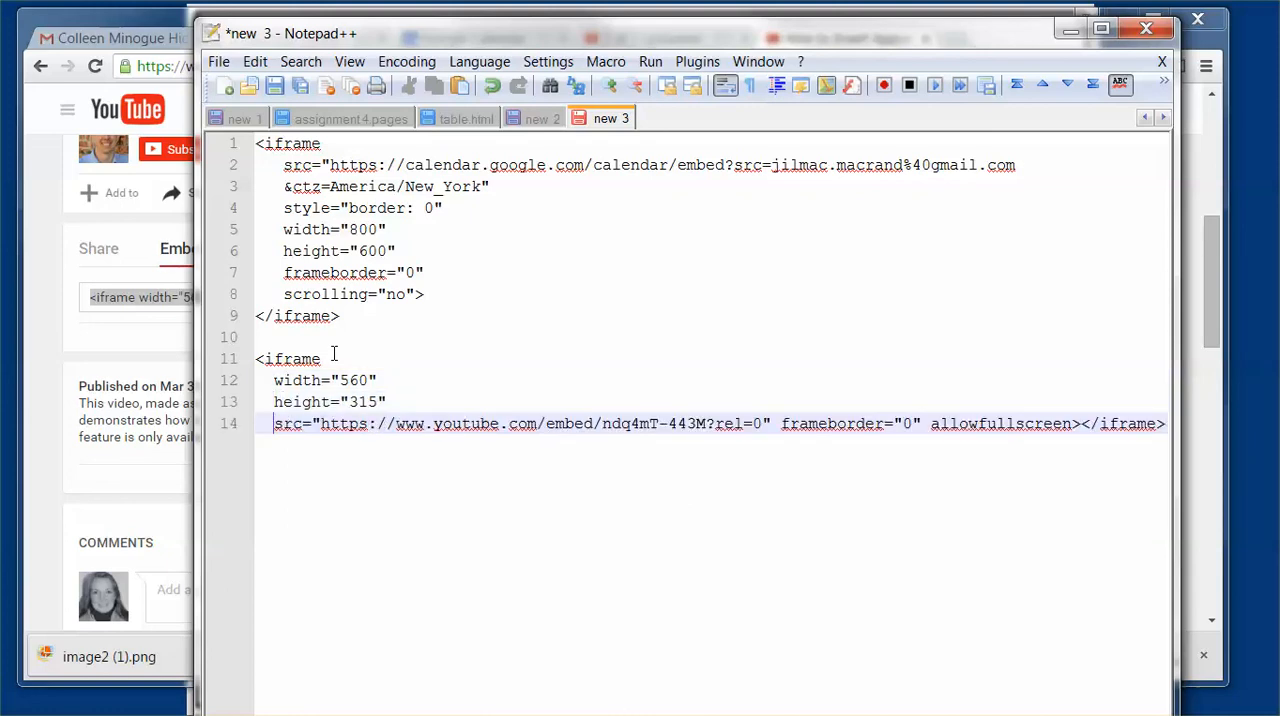
# Step: Start new indented lines for the YouTube iframe's frameborder and allowfullscreen attributes
pyautogui.press('Right')
pyautogui.press('Right')
pyautogui.press('Right')
pyautogui.press('Right')
pyautogui.press('Right')
pyautogui.press('Right')
pyautogui.press('Right')
pyautogui.press('Right')
pyautogui.press('Right')
pyautogui.press('Right')
pyautogui.press('Right')
pyautogui.press('Right')
pyautogui.press('Right')
pyautogui.press('Right')
pyautogui.press('Right')
pyautogui.press('Right')
pyautogui.press('Right')
pyautogui.press('Right')
pyautogui.press('Return')
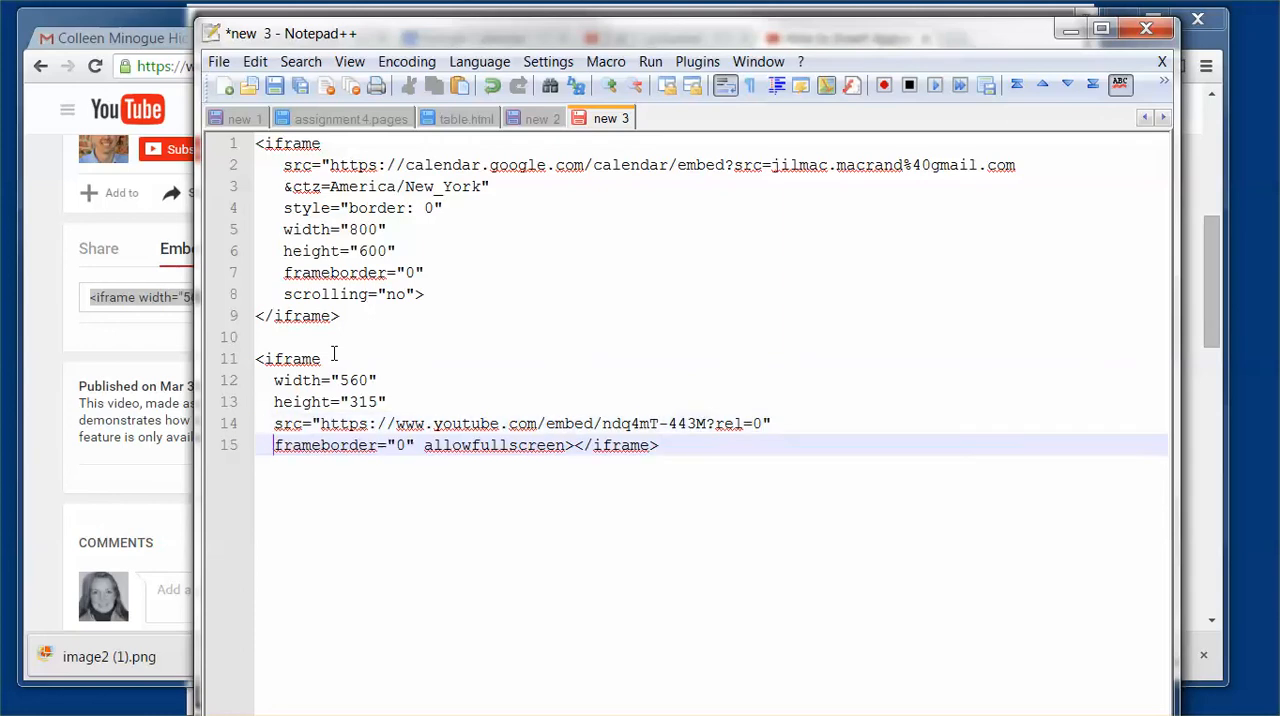
# Step: Move the YouTube code's closing </iframe> tag onto its own line and remove its indent
pyautogui.press('Right')
pyautogui.press('Right')
pyautogui.press('Right')
pyautogui.press('Right')
pyautogui.press('Right')
pyautogui.press('Right')
pyautogui.press('Right')
pyautogui.press('Right')
pyautogui.press('Return')
pyautogui.press('Right')
pyautogui.press('Right')
pyautogui.press('Right')
pyautogui.press('Right')
pyautogui.press('Right')
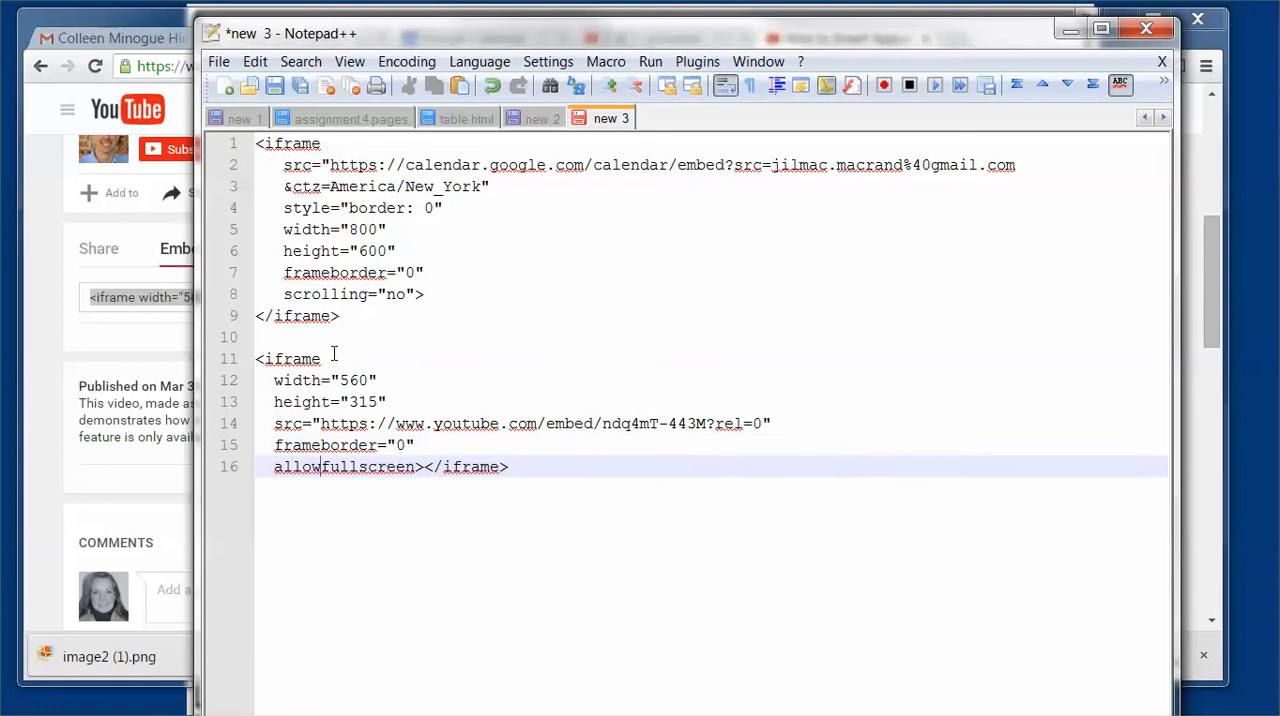
pyautogui.press('Return')
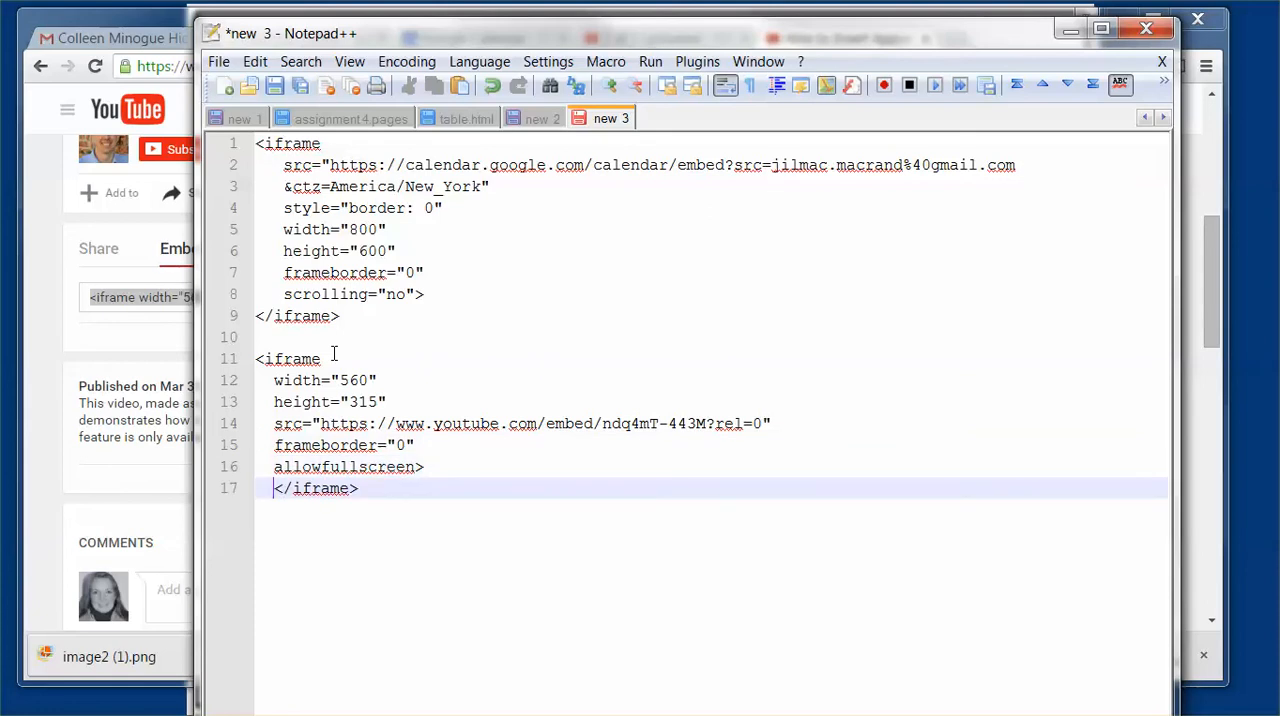
pyautogui.press('BackSpace')
pyautogui.press('BackSpace')
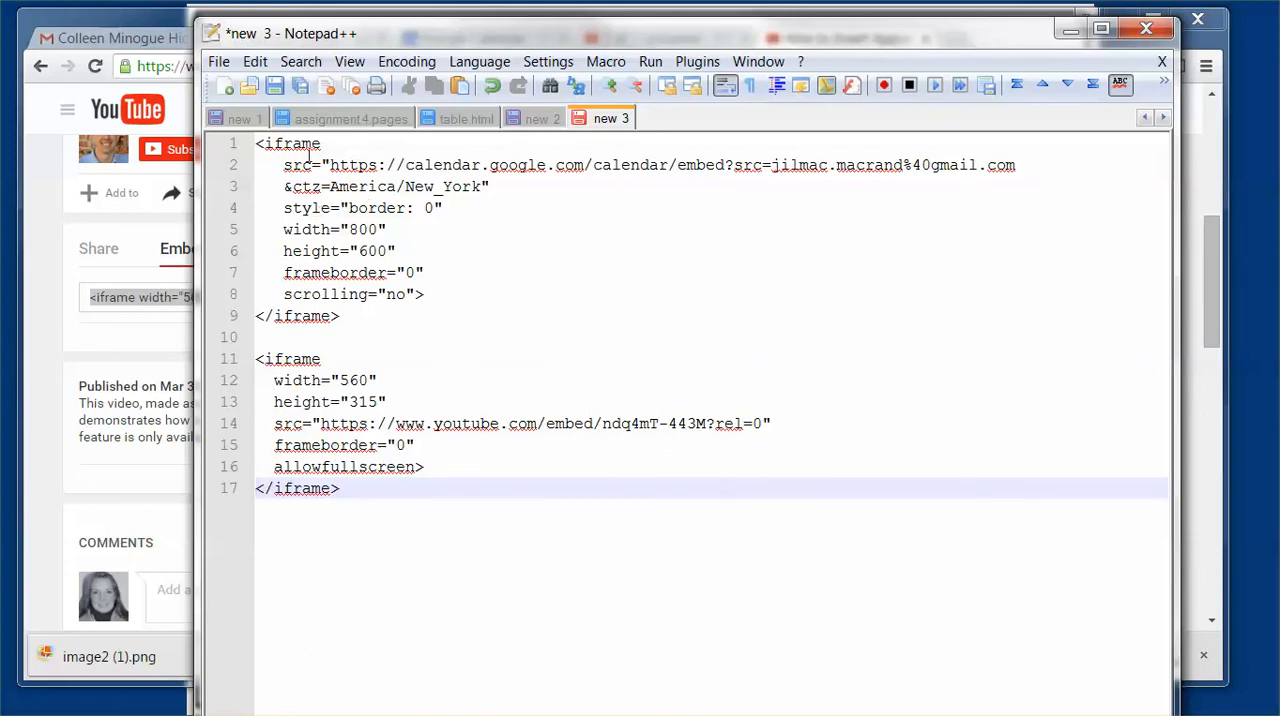
# Step: Move Notepad++ off the browser and highlight the complete embed code on the YouTube video page
pyautogui.moveTo(380, 40); pyautogui.dragTo(1279, 58)
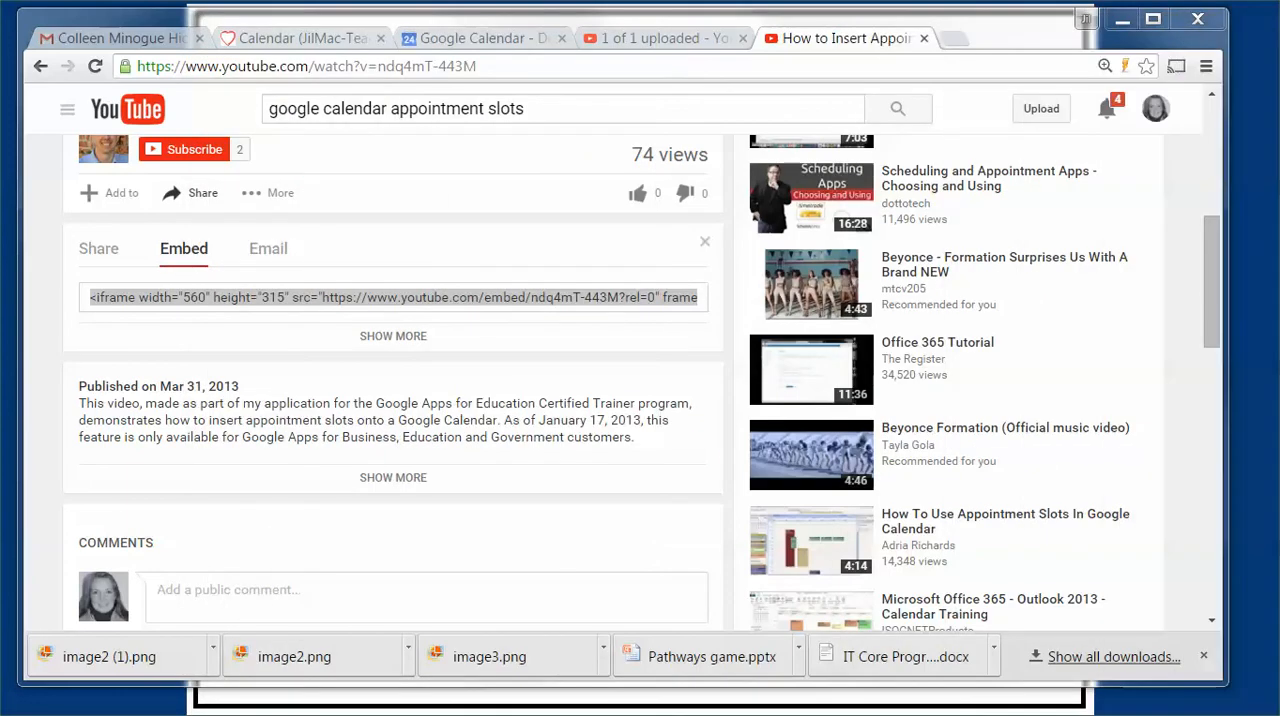
pyautogui.click(88, 306)
pyautogui.moveTo(89, 298); pyautogui.dragTo(866, 306)
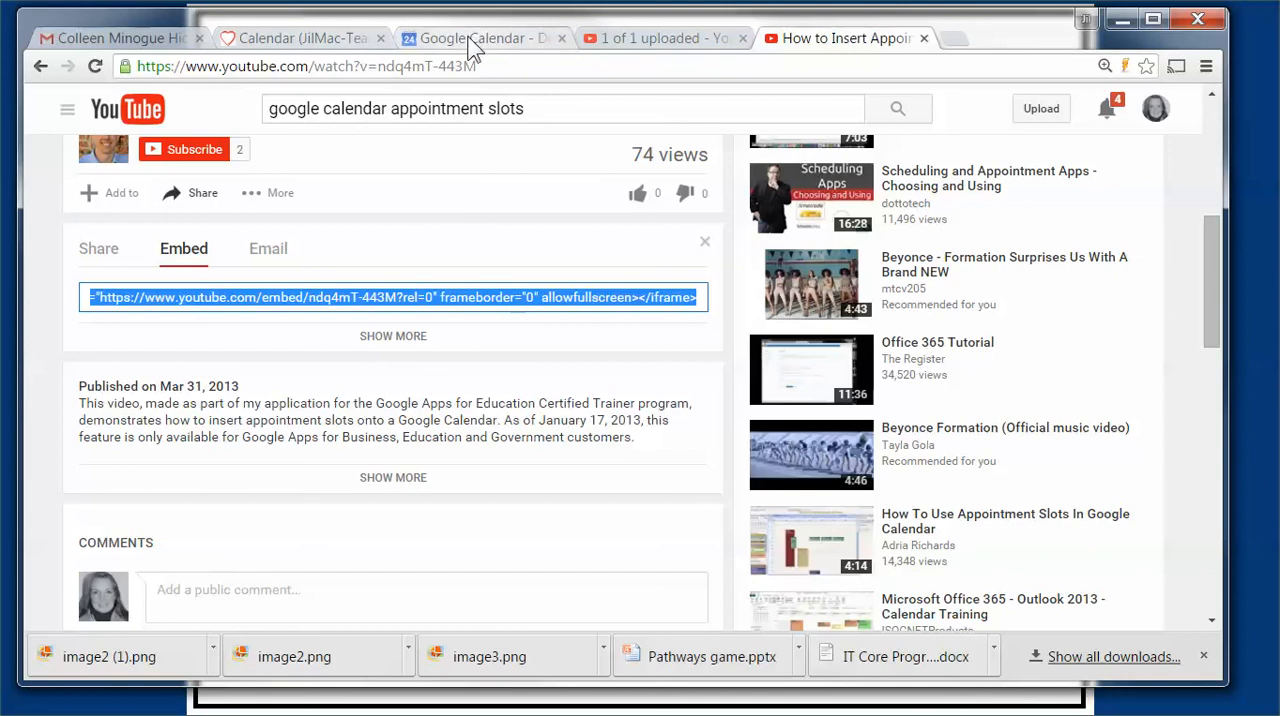
# Step: Review the embedded calendar on the Google Sites Calendar page and dismiss the Page Unresponsive dialog
pyautogui.click(342, 38)
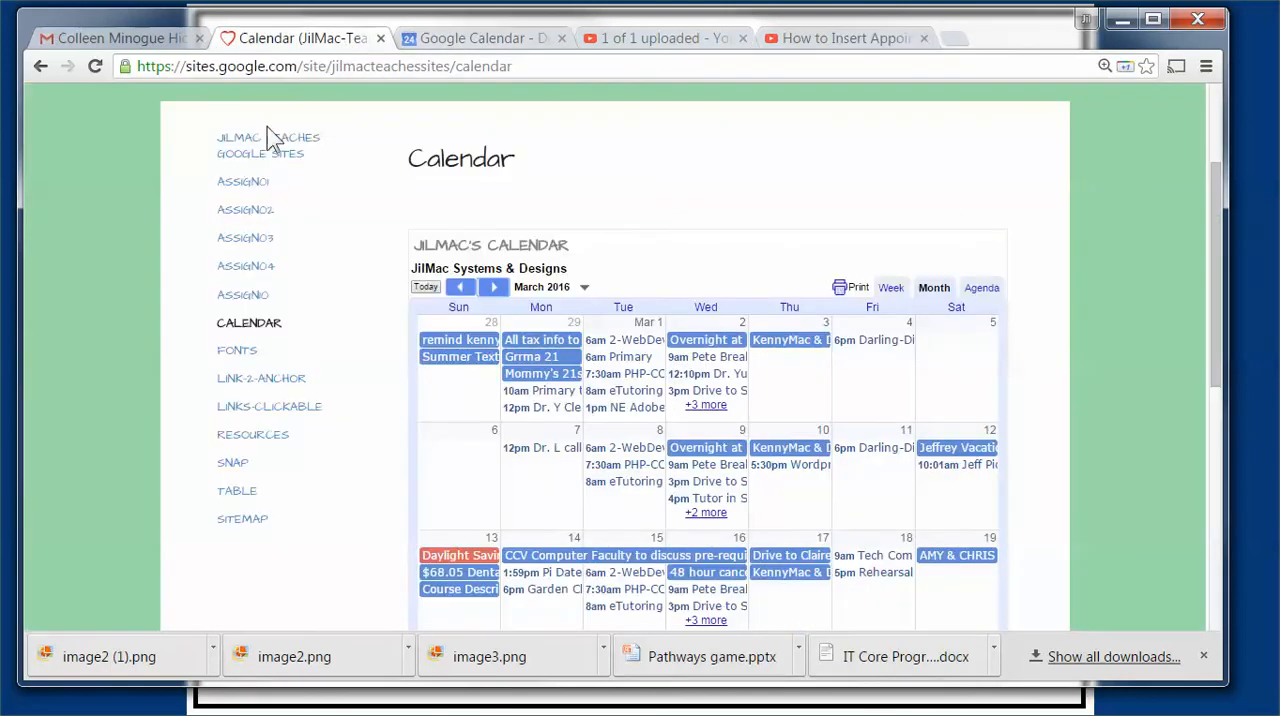
pyautogui.scroll(-6, 714, 223)
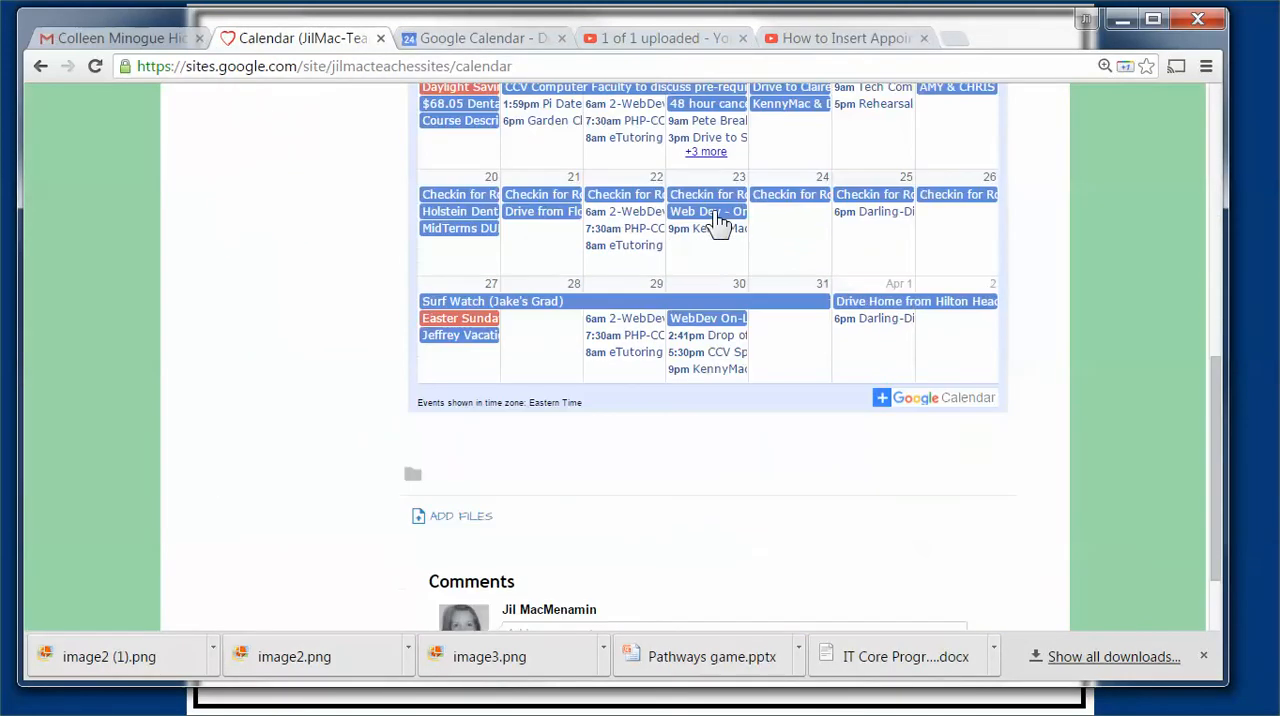
pyautogui.scroll(5, 709, 308)
pyautogui.scroll(3, 640, 370)
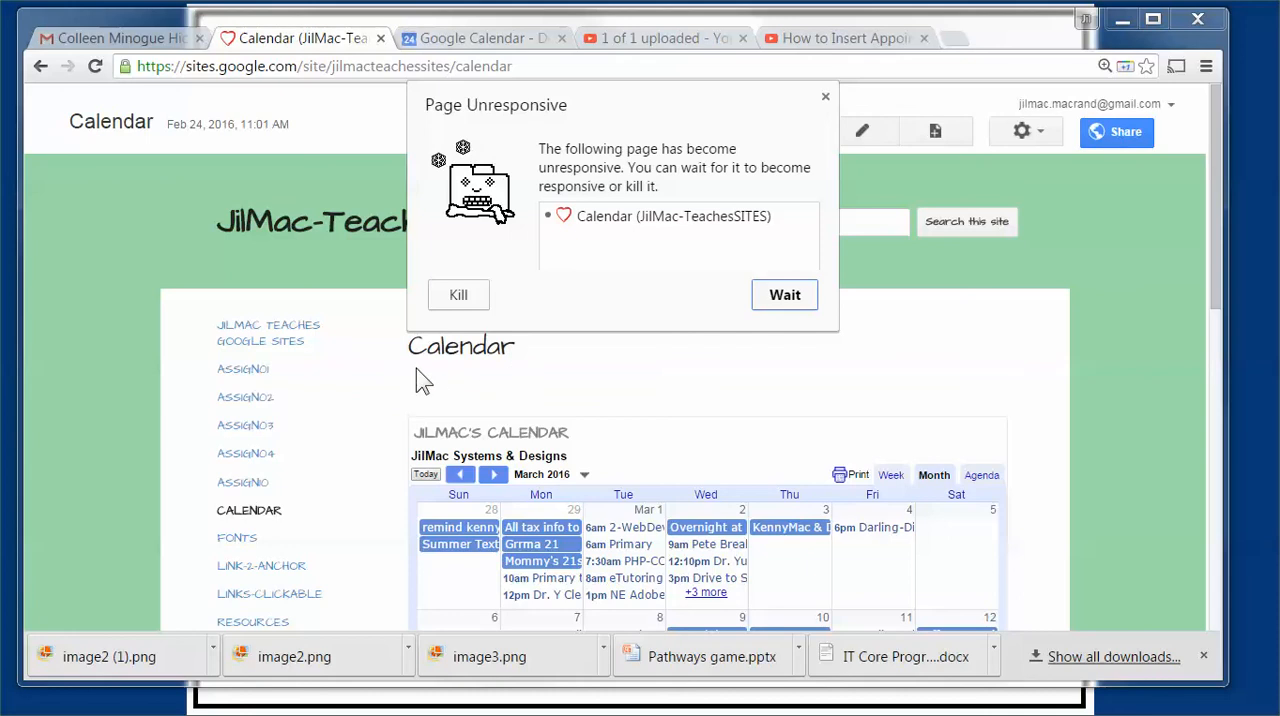
pyautogui.click(826, 96)
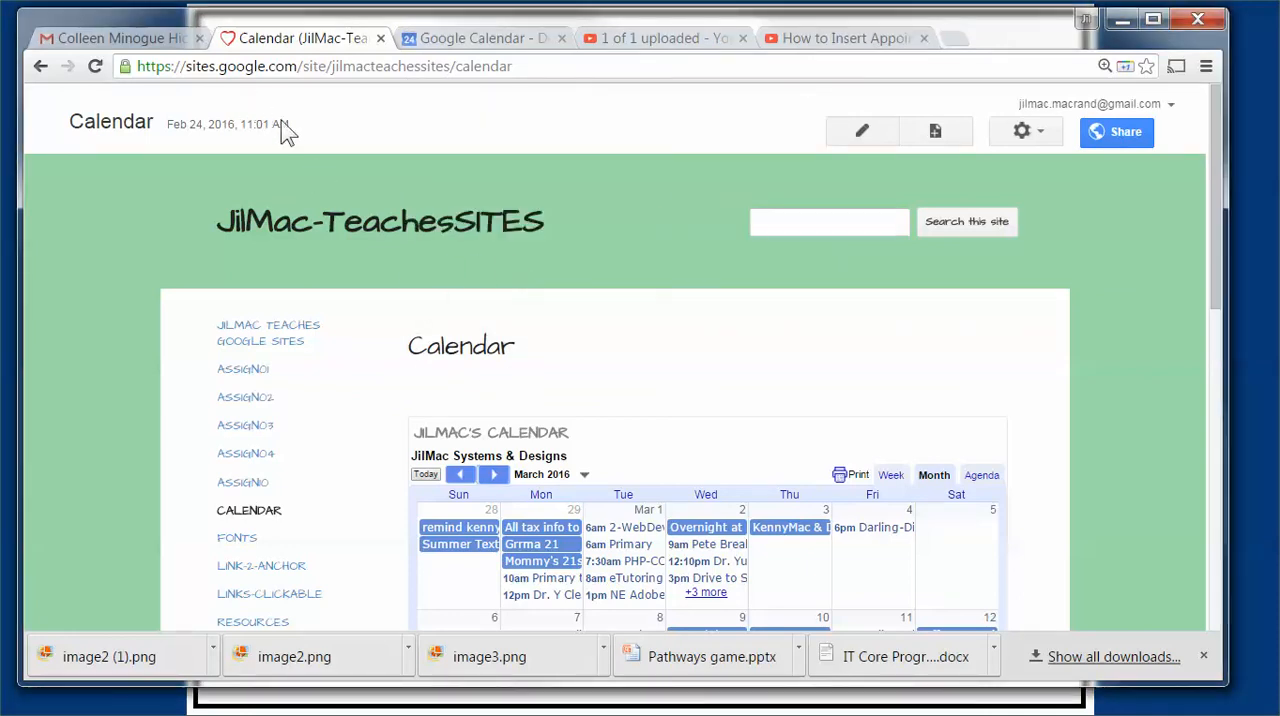